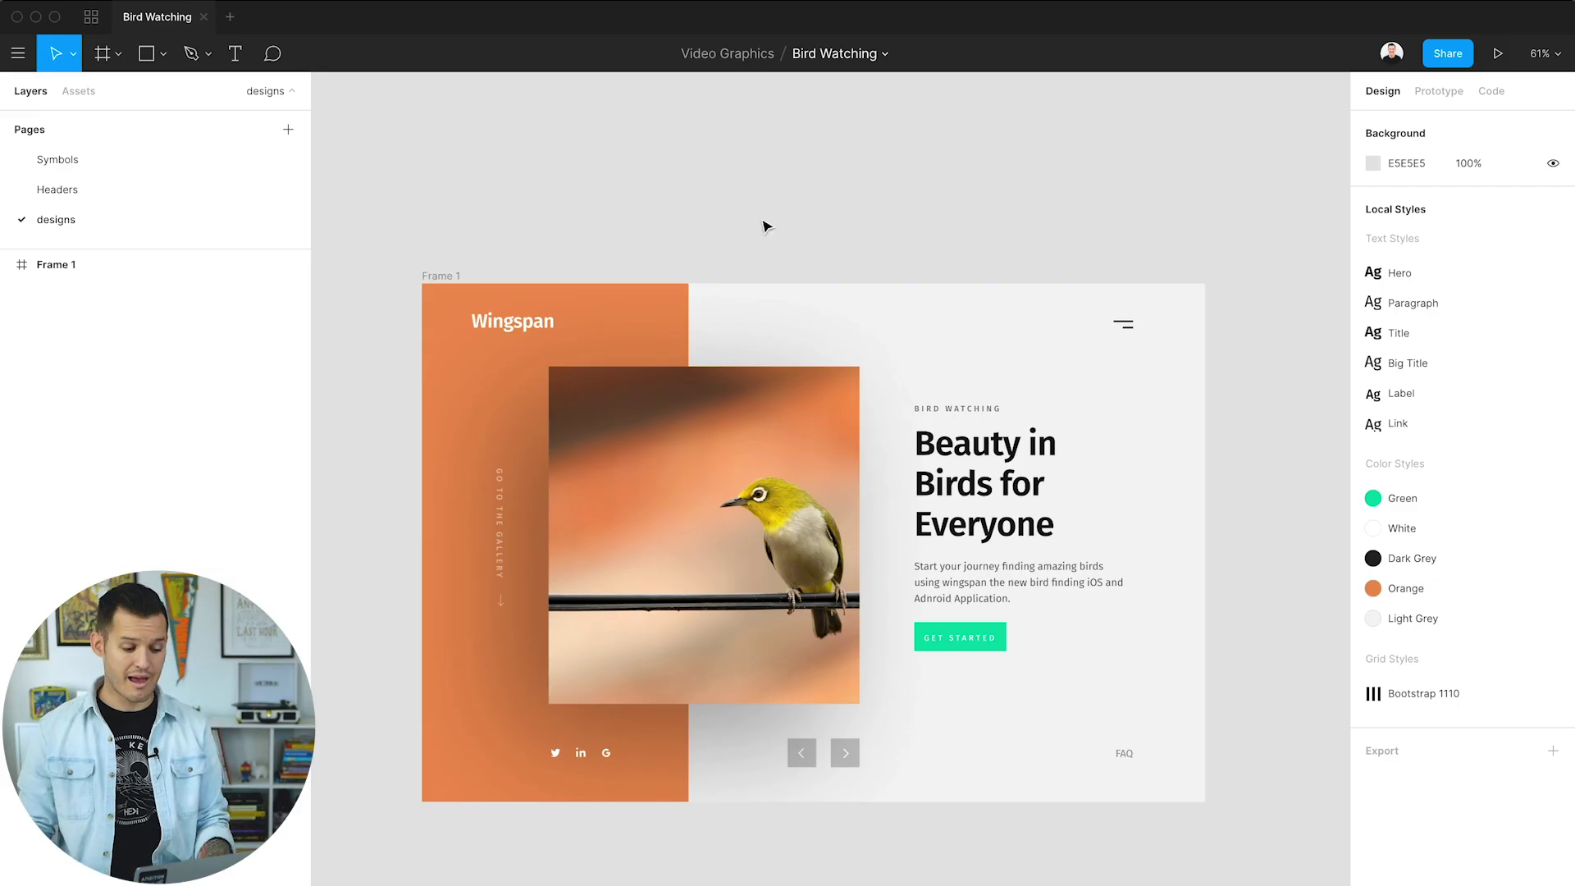
- Duplicate Frame 1 into a copy, Frame 2, placed to its right
{"action": "left_click_drag", "start_coordinate": [313, 298], "coordinate": [226, 298]}
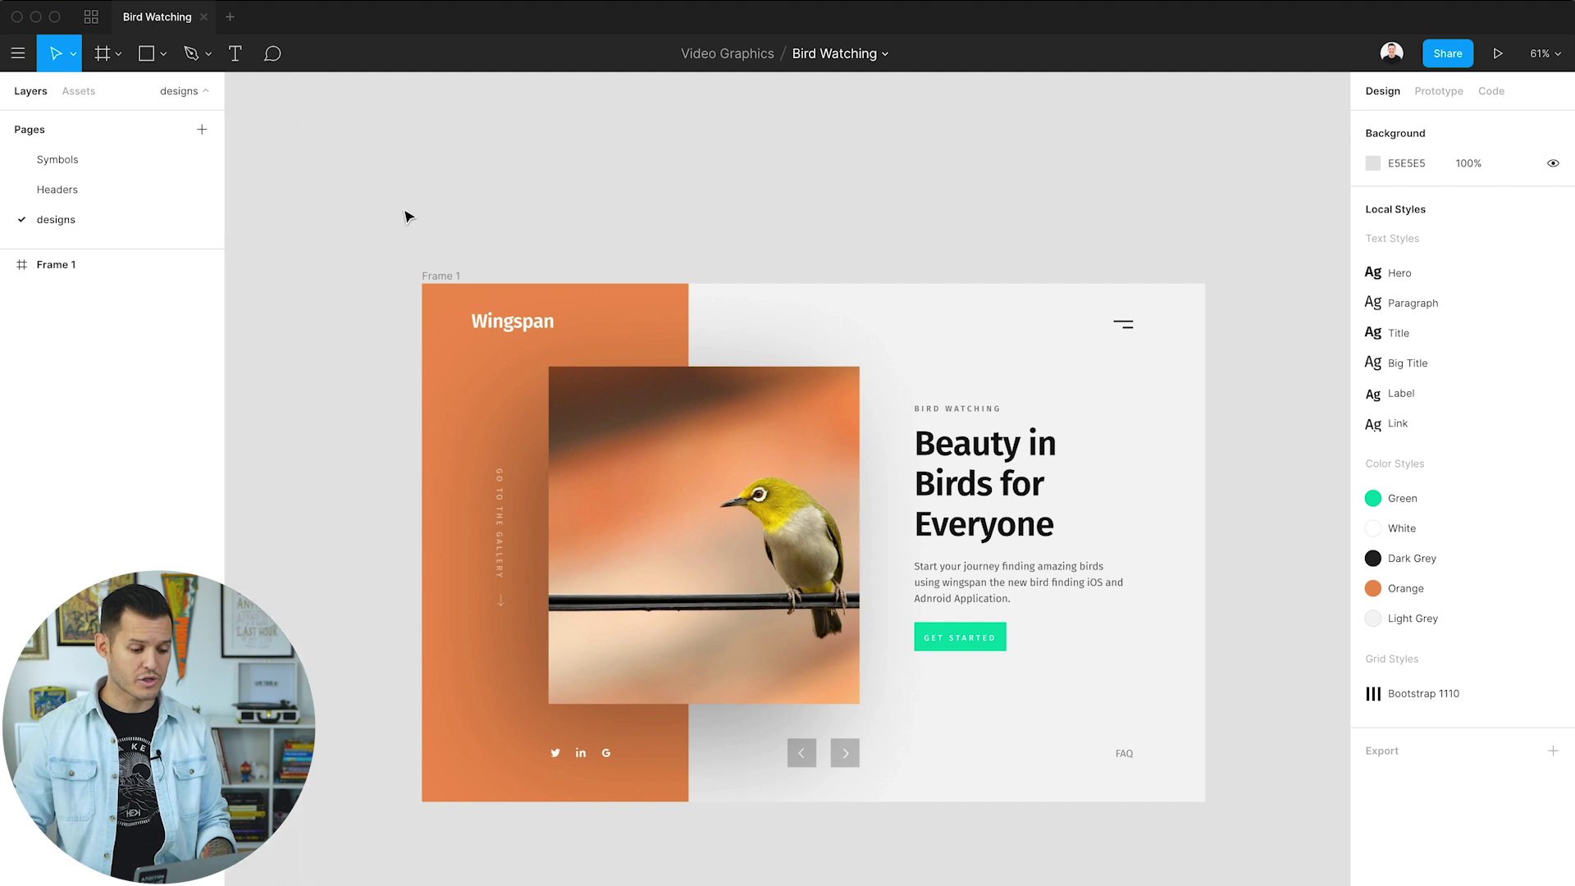
{"action": "scroll", "coordinate": [616, 210], "scroll_direction": "right", "scroll_amount": 3}
{"action": "key", "text": "minus"}
{"action": "scroll", "coordinate": [549, 352], "scroll_direction": "right", "scroll_amount": 2}
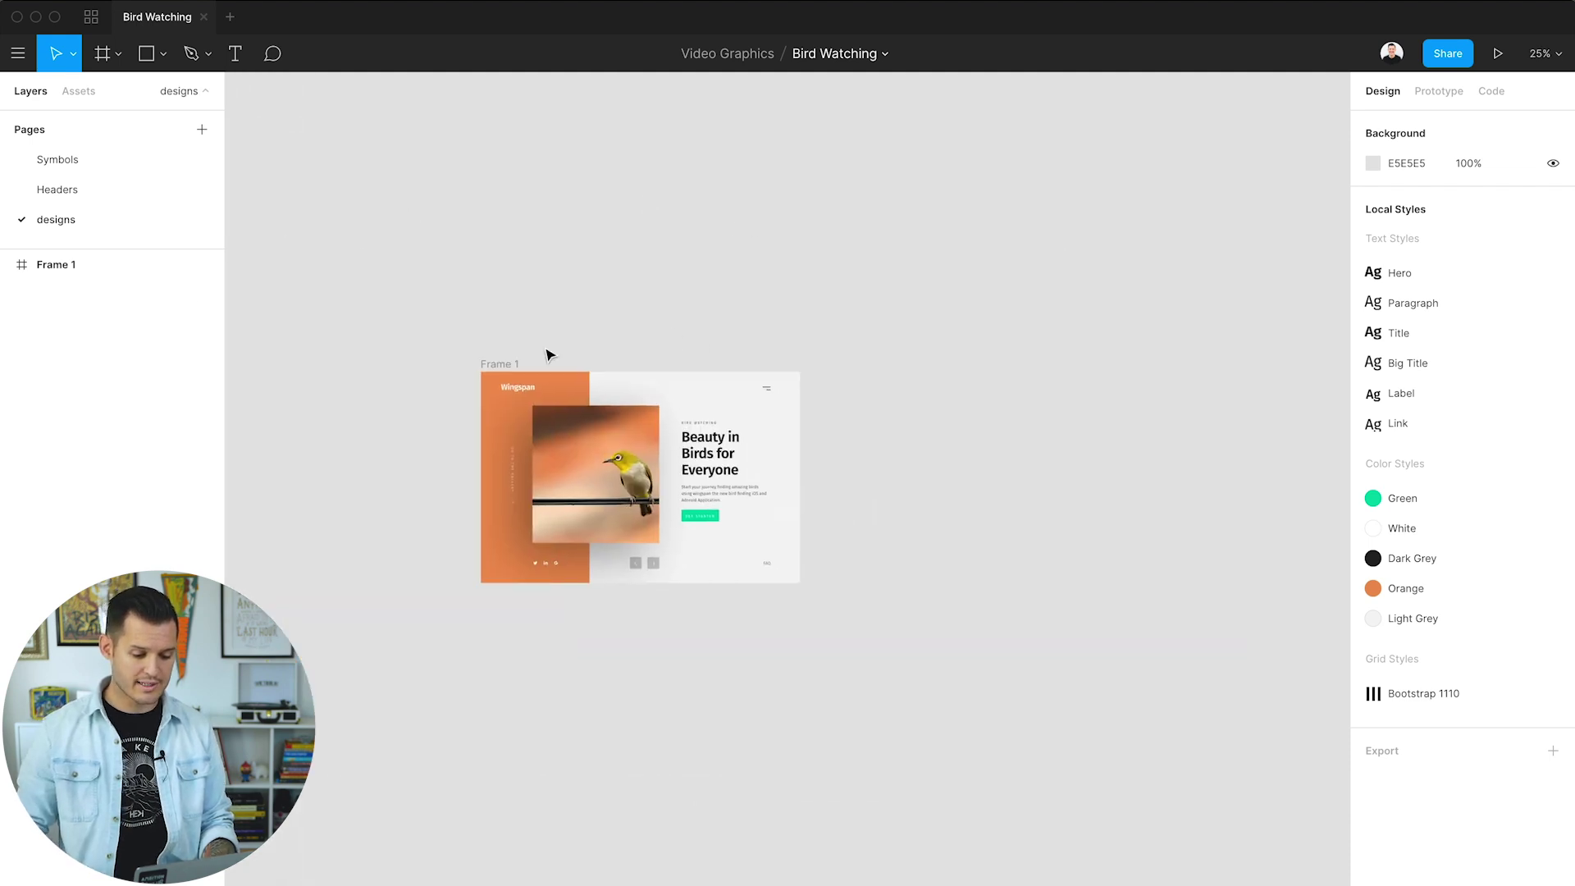
{"action": "left_click_drag", "start_coordinate": [495, 327], "coordinate": [932, 644]}
{"action": "left_click_drag", "start_coordinate": [1043, 550], "coordinate": [1100, 549]}
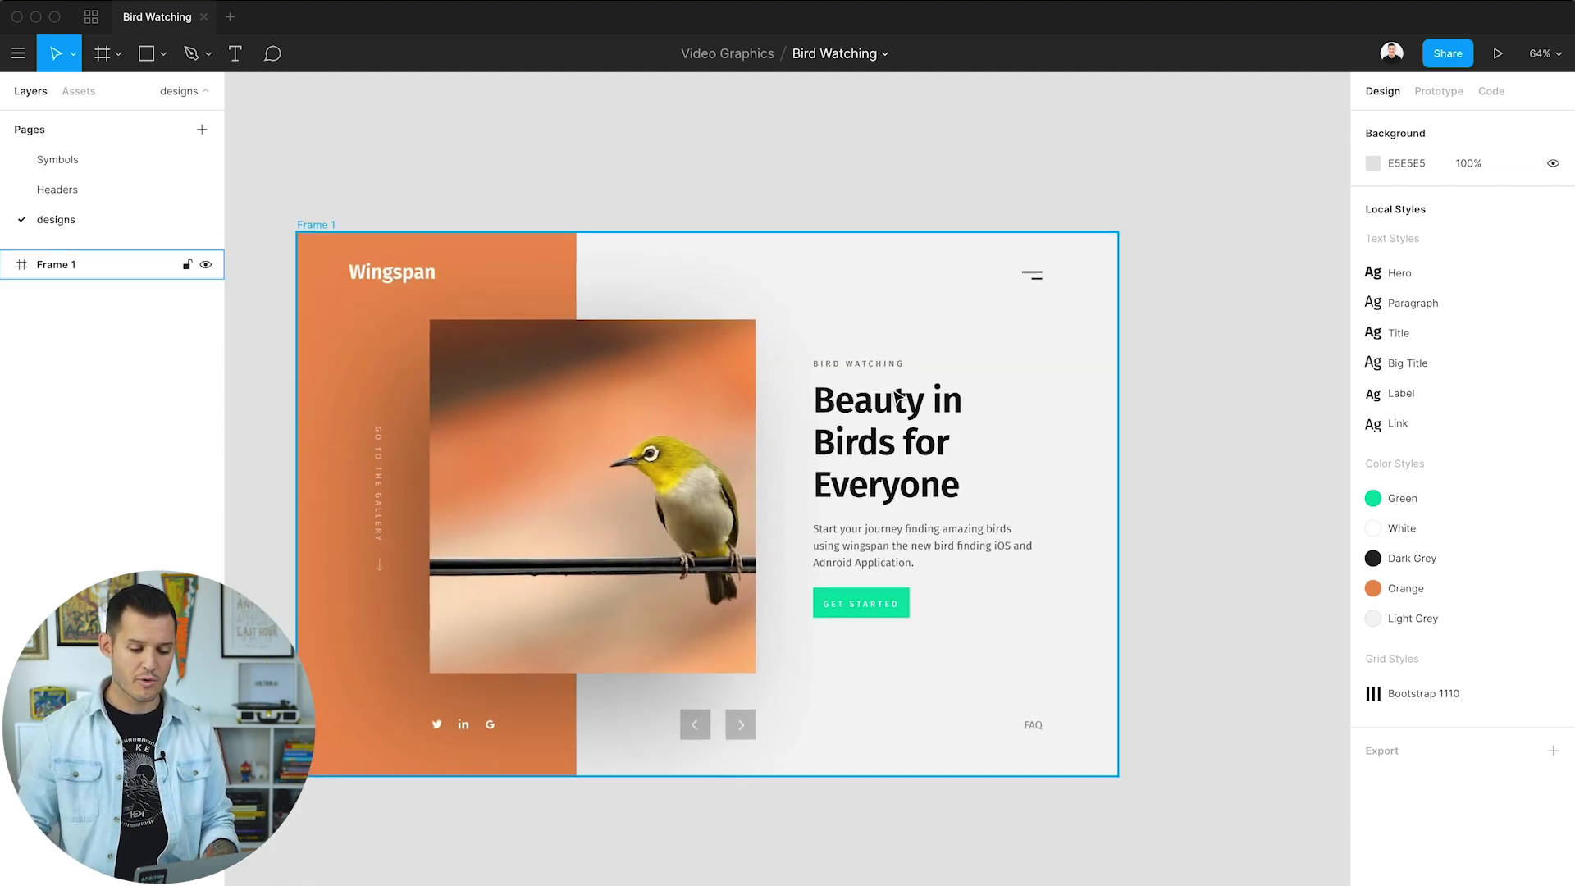
{"action": "key", "text": "minus"}
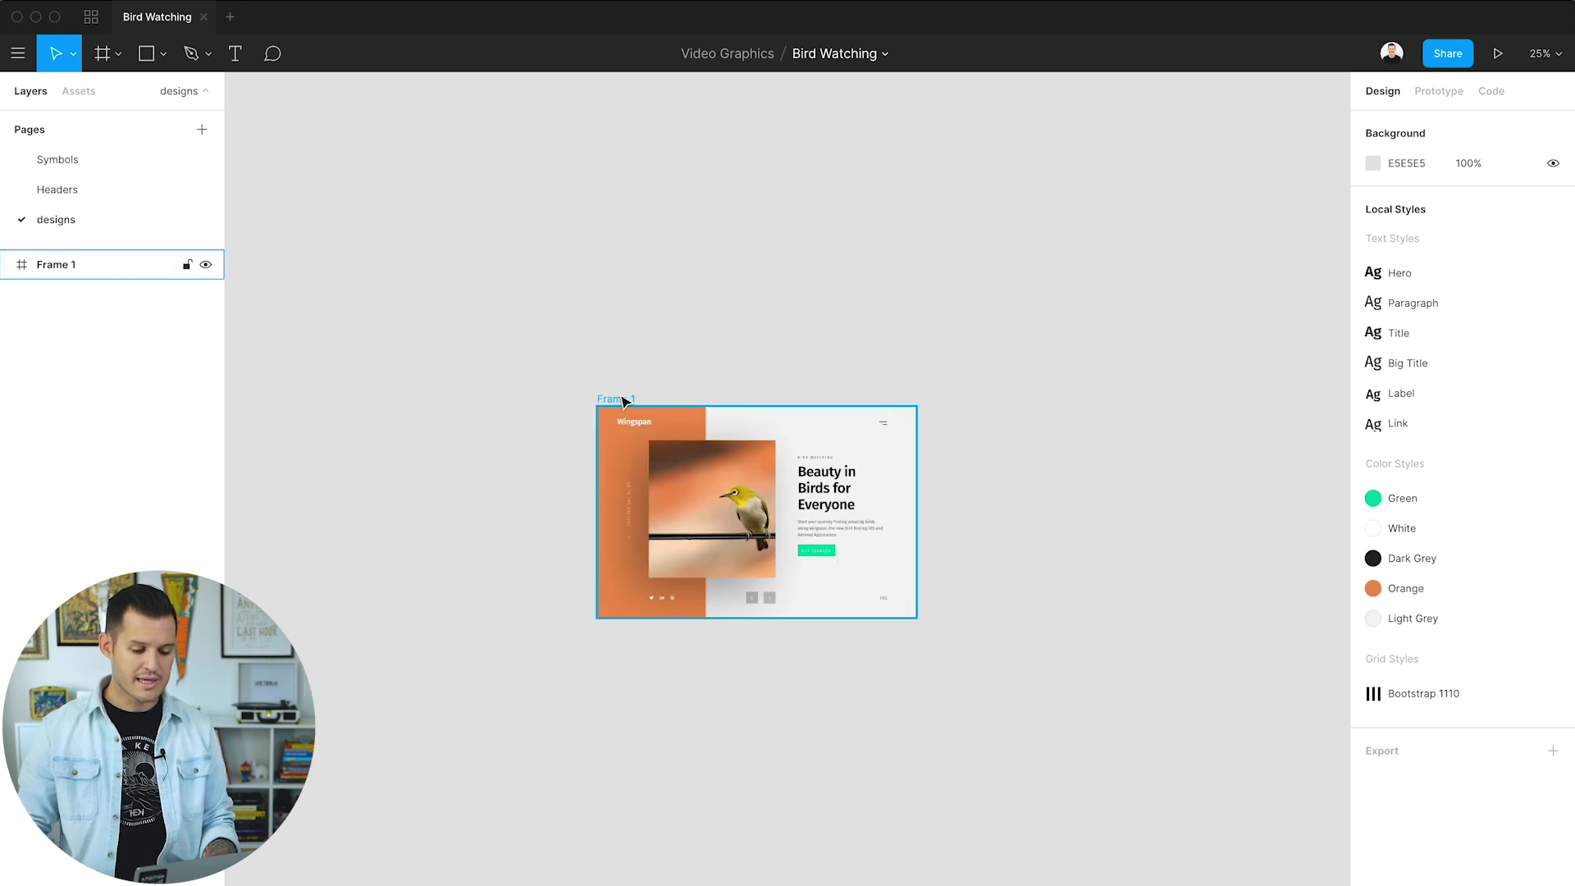
{"action": "left_click_drag", "start_coordinate": [624, 401], "coordinate": [966, 412]}
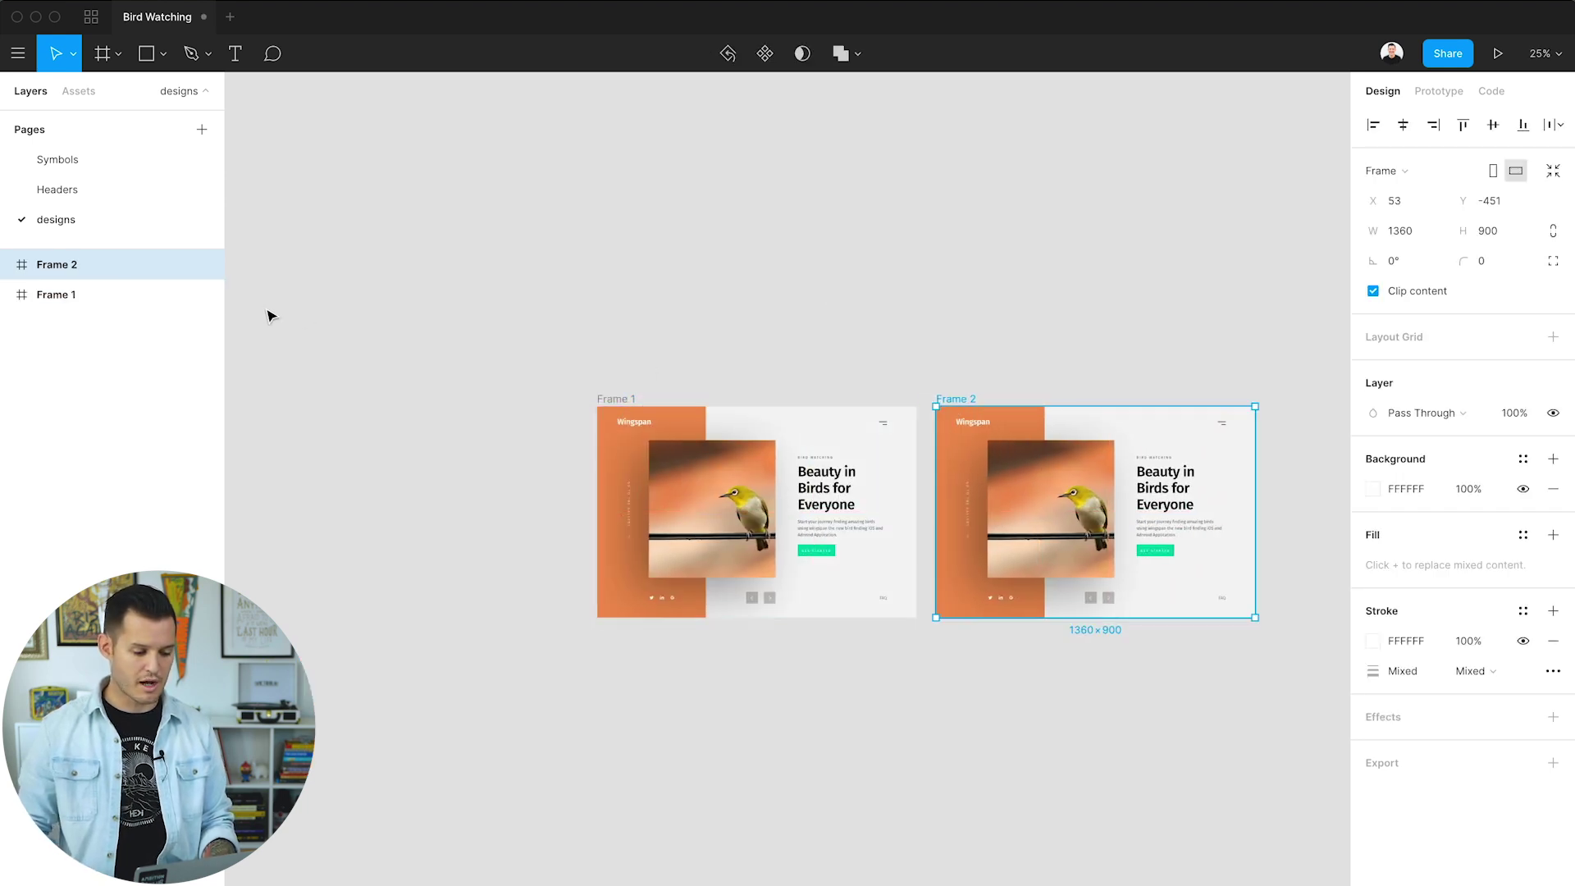
{"action": "left_click", "coordinate": [792, 281]}
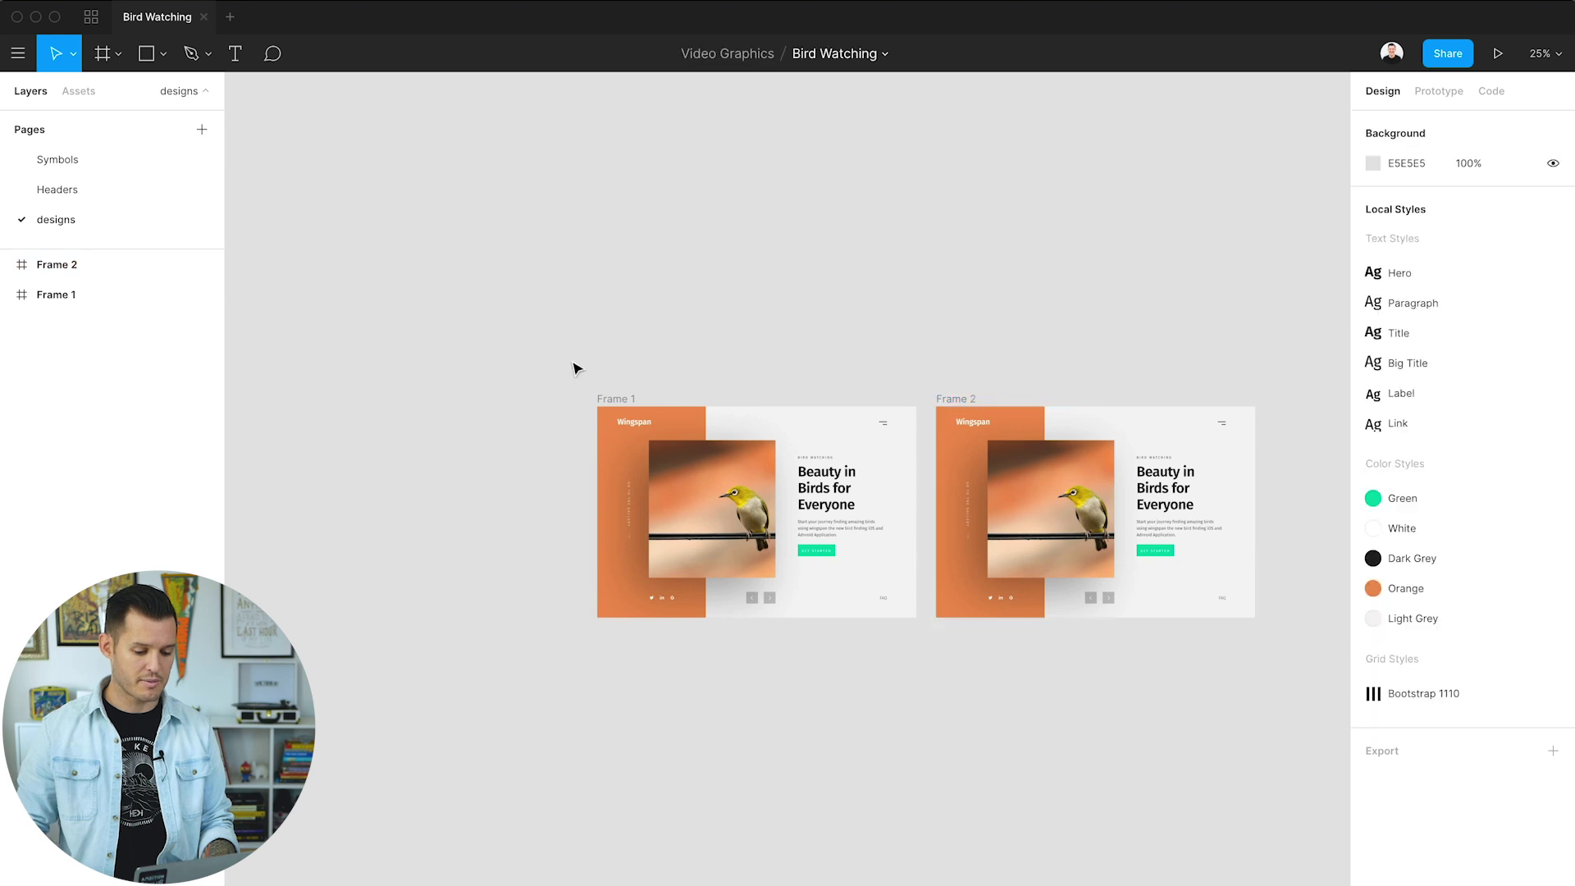
- Move Frame 2's Get Started button down from y 588 to 610
{"action": "left_click_drag", "start_coordinate": [577, 362], "coordinate": [1203, 696]}
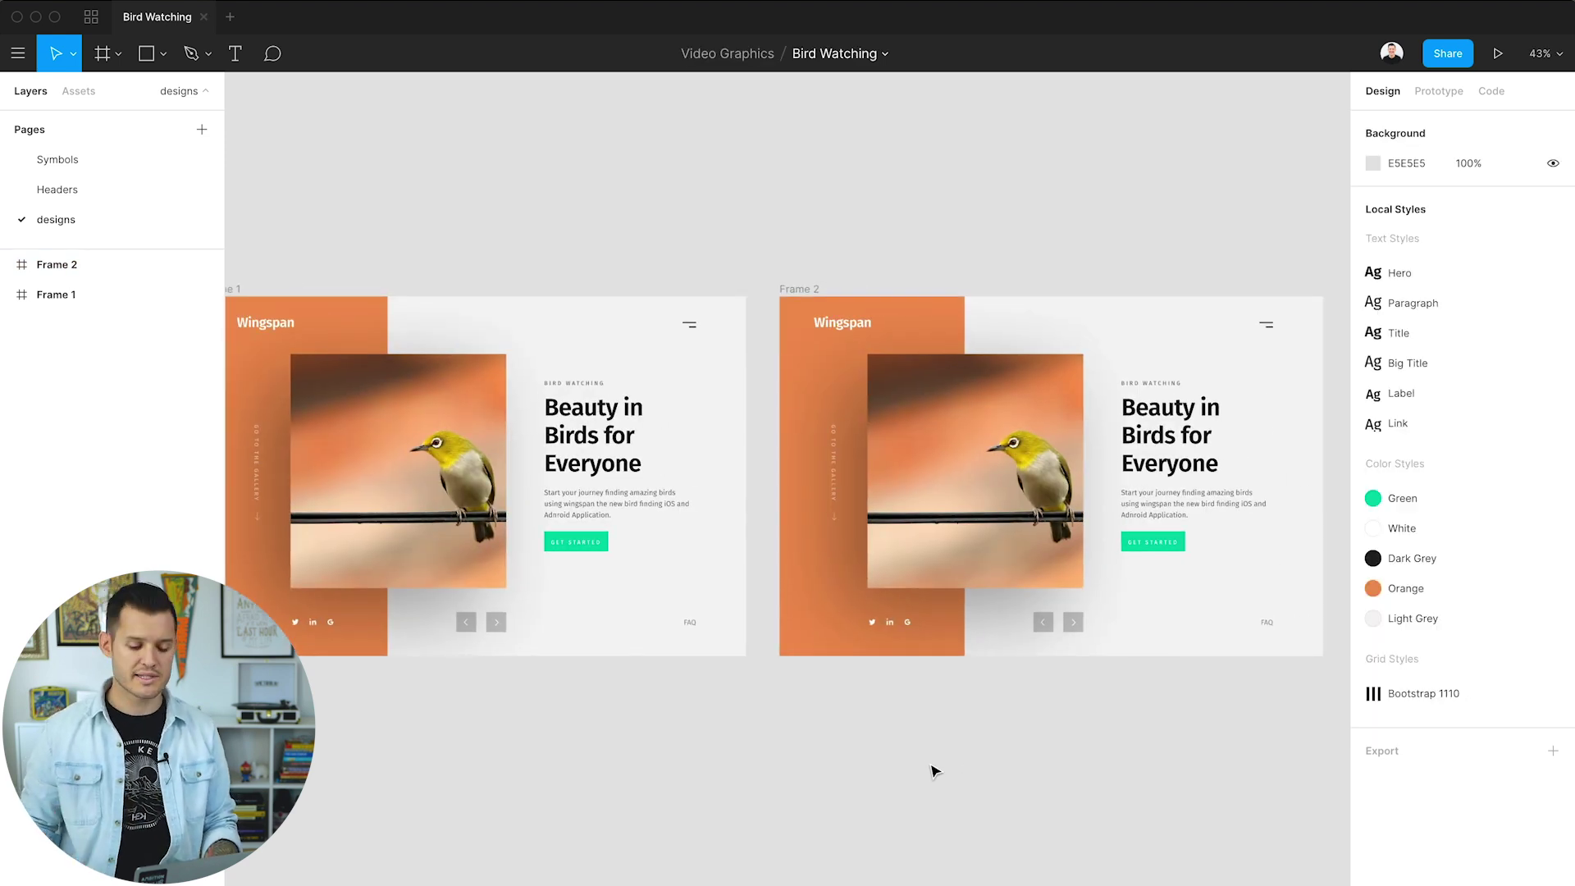
{"action": "left_click_drag", "start_coordinate": [939, 758], "coordinate": [1125, 478]}
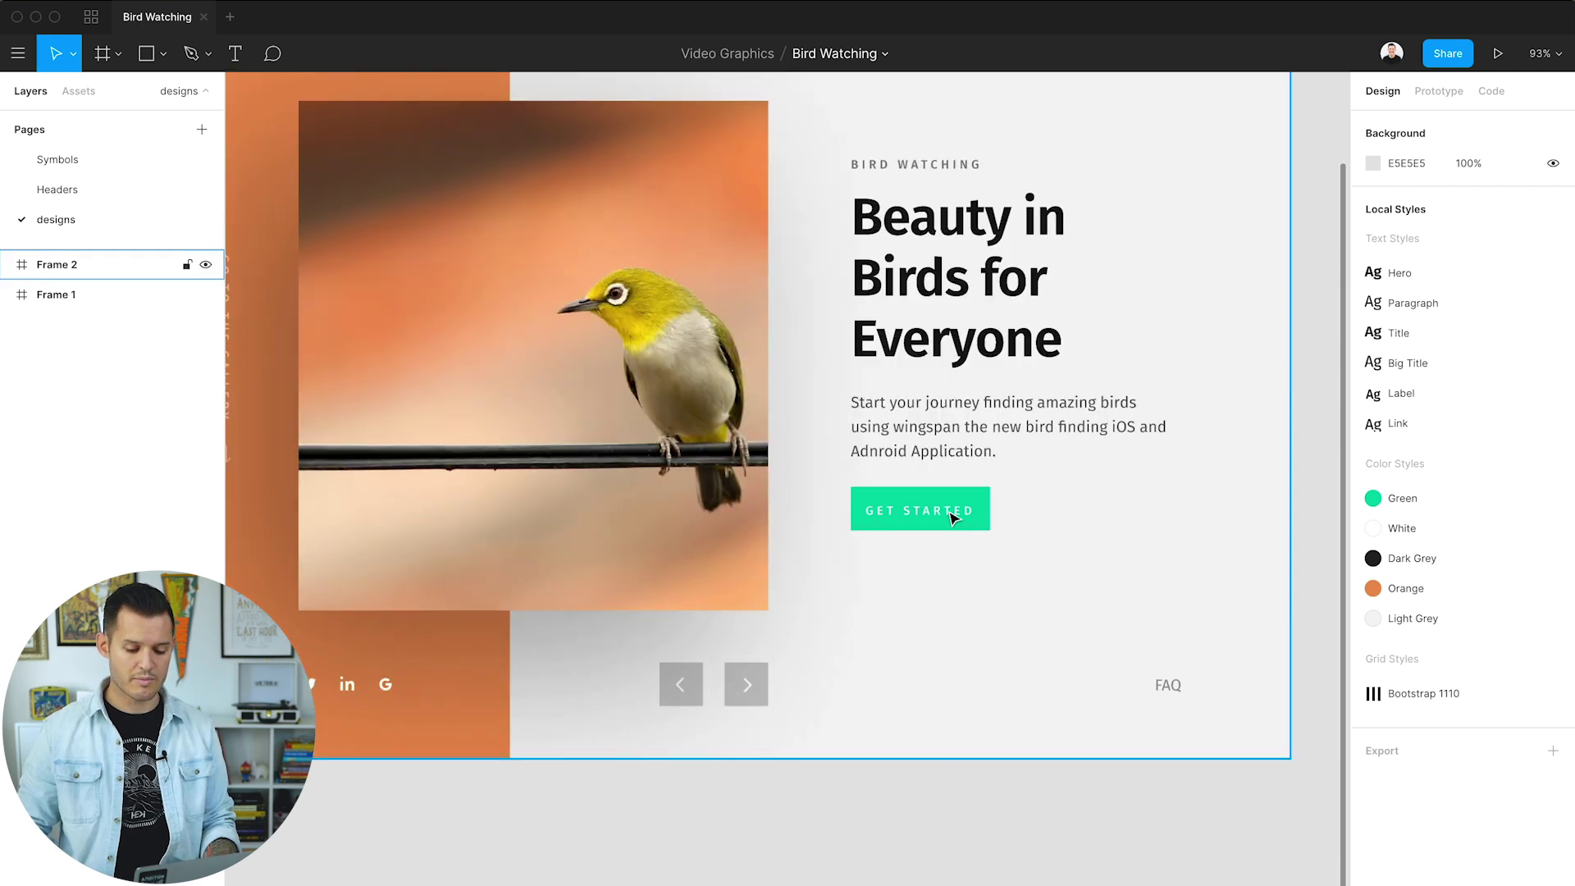
{"action": "left_click", "coordinate": [951, 518]}
{"action": "double_click", "coordinate": [951, 517]}
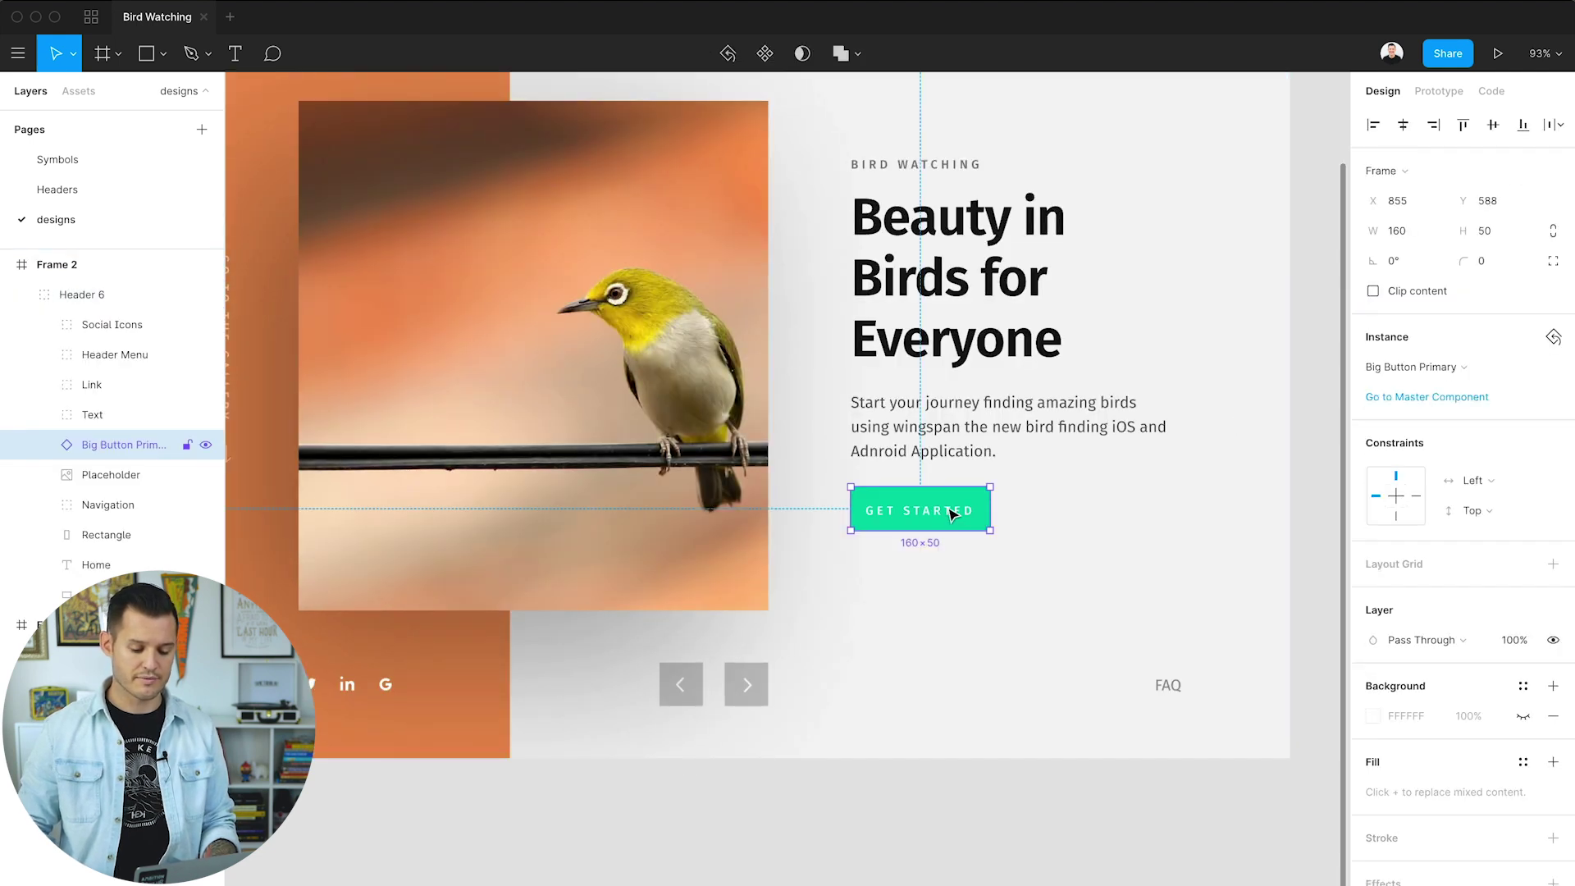
{"action": "left_click_drag", "start_coordinate": [943, 513], "coordinate": [945, 533]}
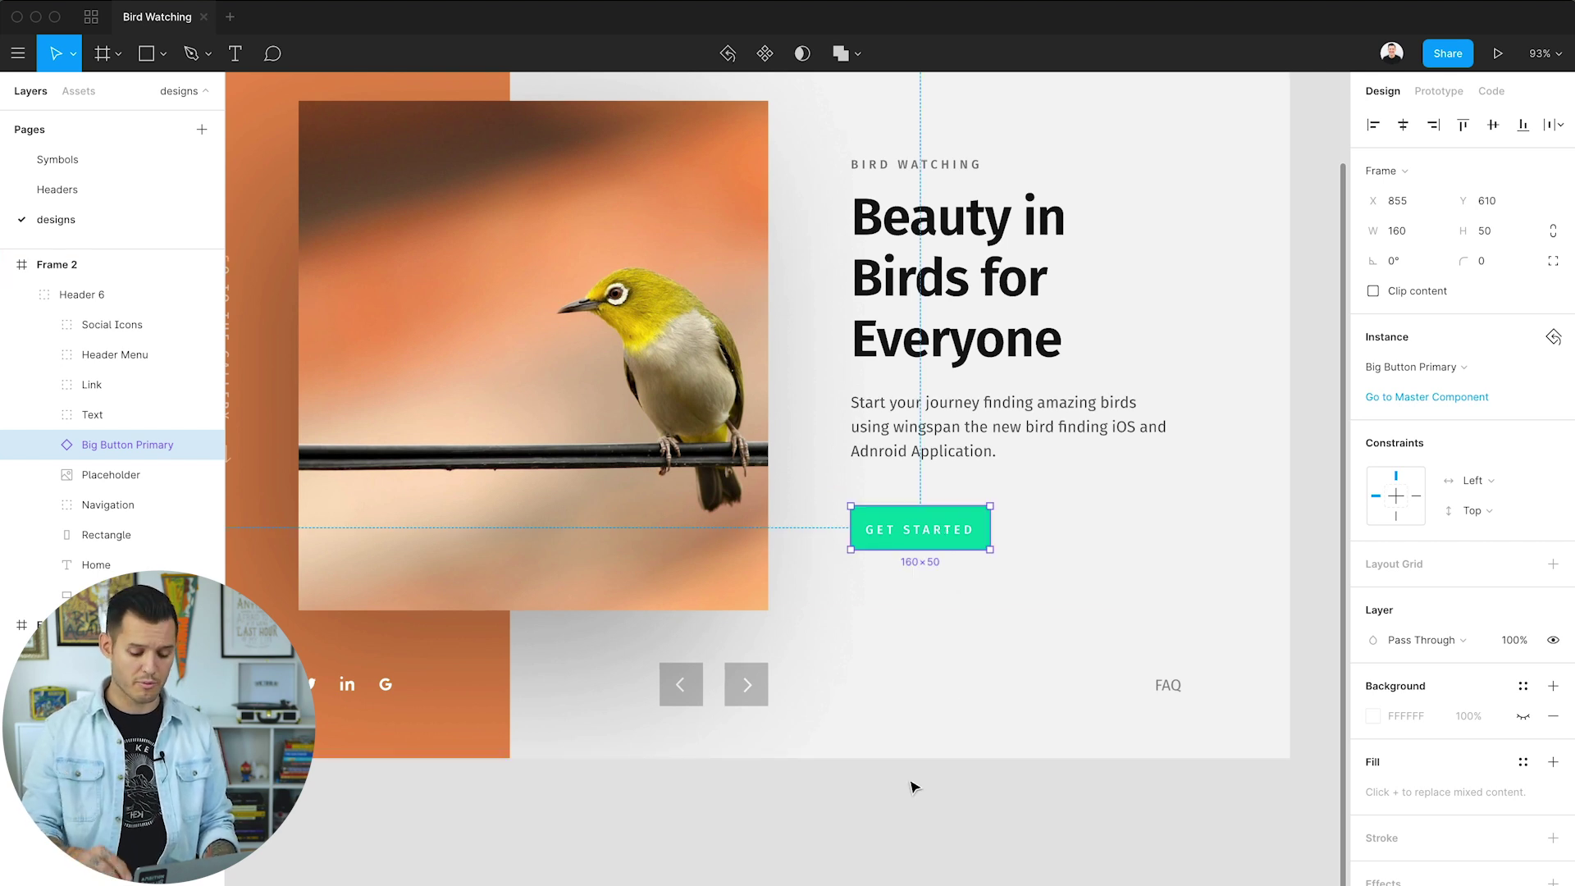
{"action": "key", "text": "minus"}
{"action": "key", "text": "Escape"}
{"action": "scroll", "coordinate": [796, 749], "scroll_direction": "left", "scroll_amount": 3}
{"action": "left_click_drag", "start_coordinate": [795, 750], "coordinate": [944, 759]}
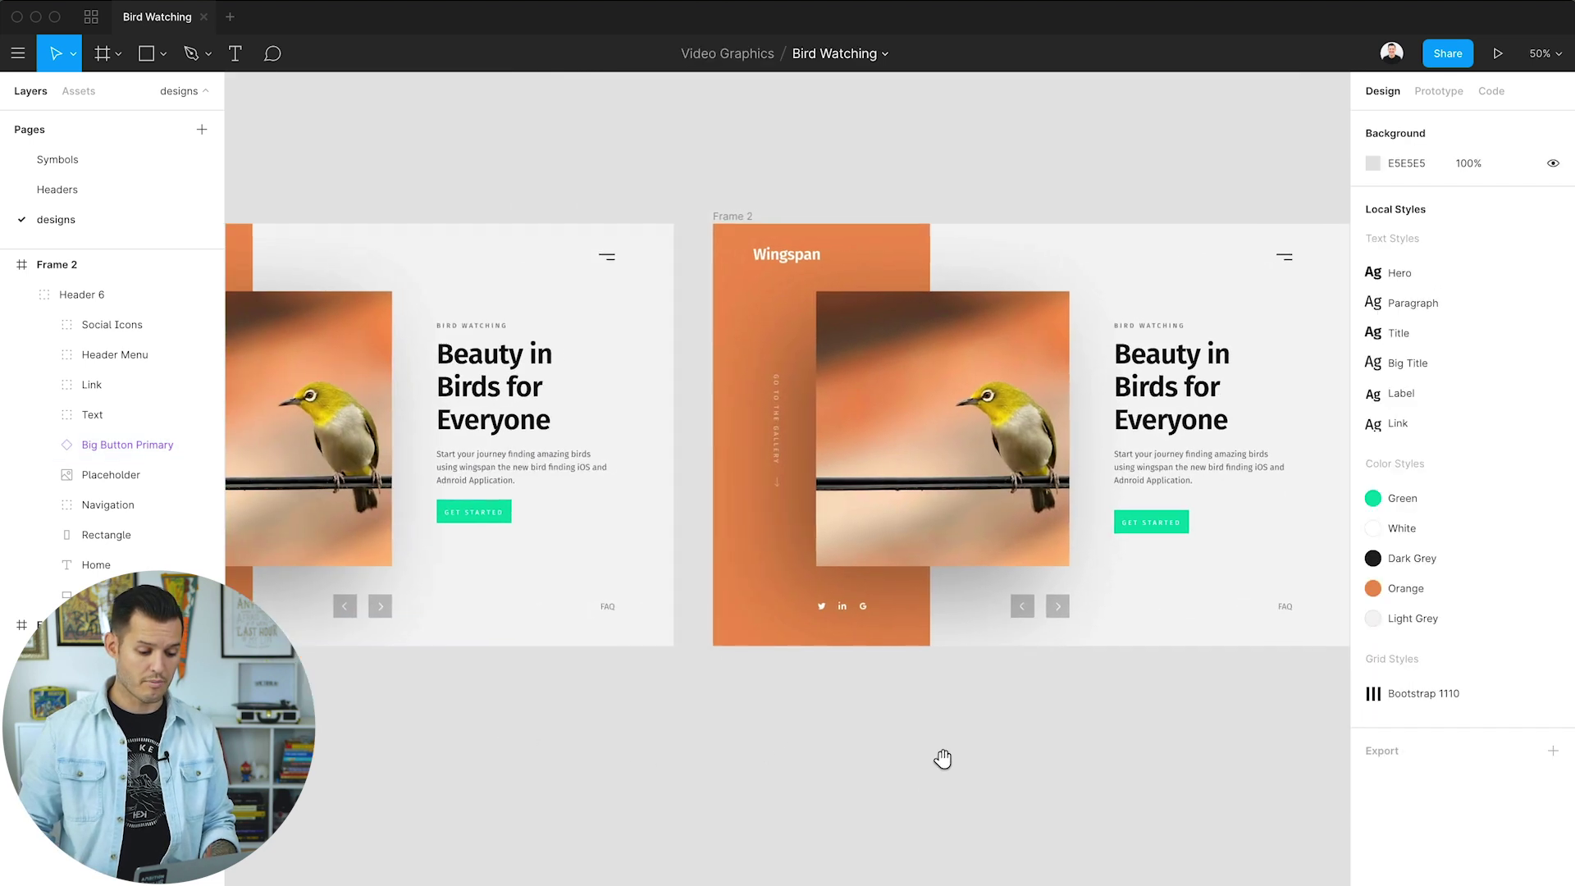
- Link Frame 1's Get Started button to Frame 2 with While Hovering and Smart Animate
{"action": "left_click", "coordinate": [1438, 92]}
{"action": "mouse_move", "coordinate": [1151, 523]}
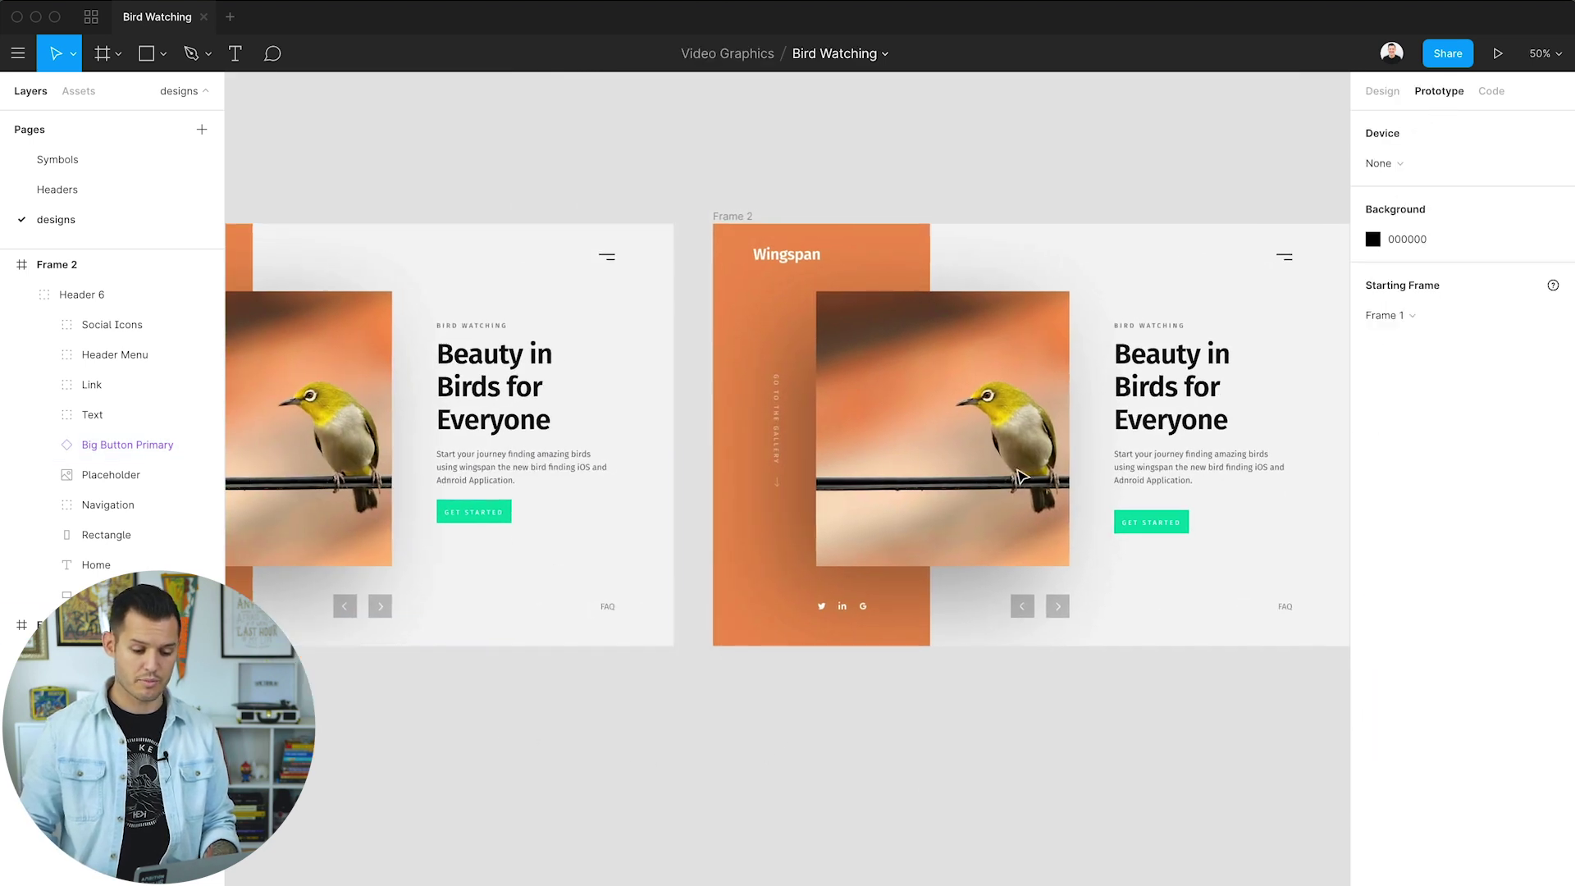
{"action": "left_click", "coordinate": [497, 524]}
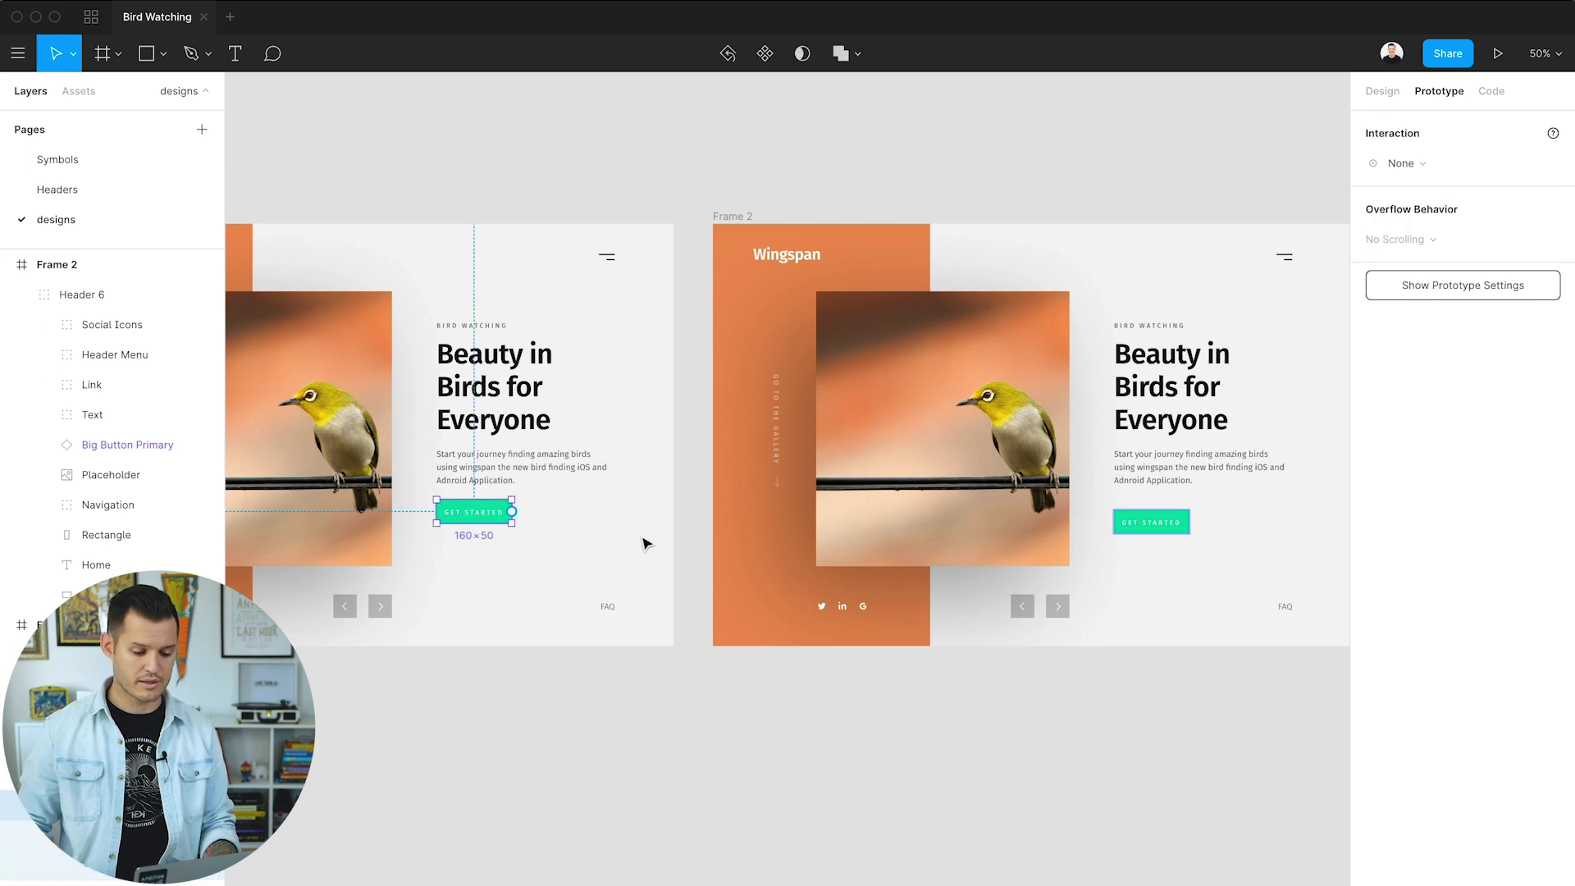
{"action": "left_click_drag", "start_coordinate": [512, 512], "coordinate": [764, 470]}
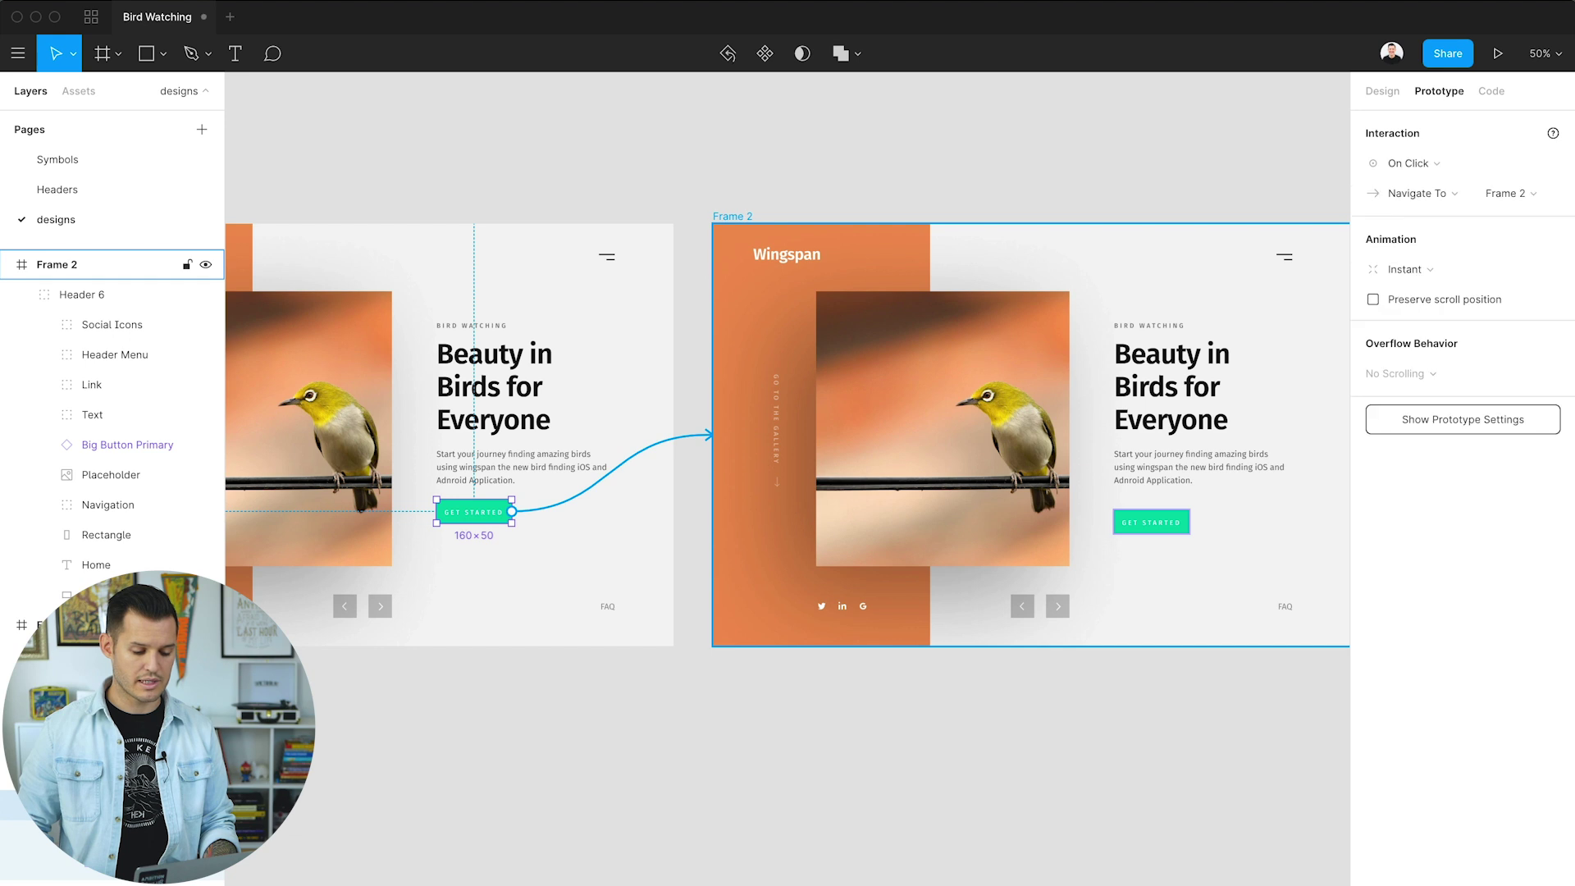
{"action": "left_click", "coordinate": [1427, 169]}
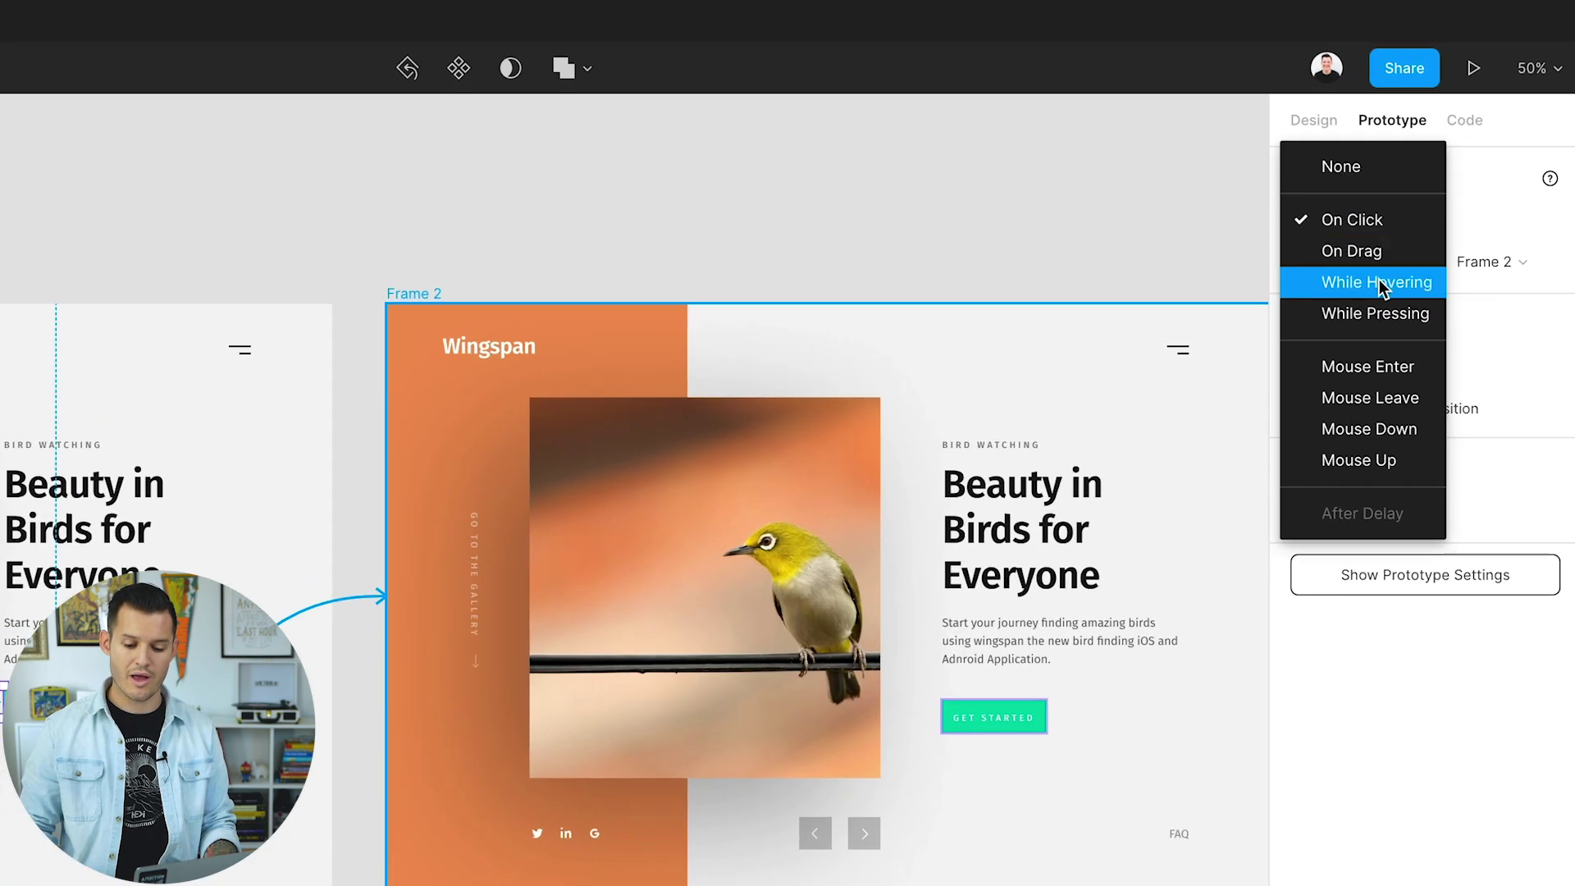
{"action": "left_click", "coordinate": [1383, 287]}
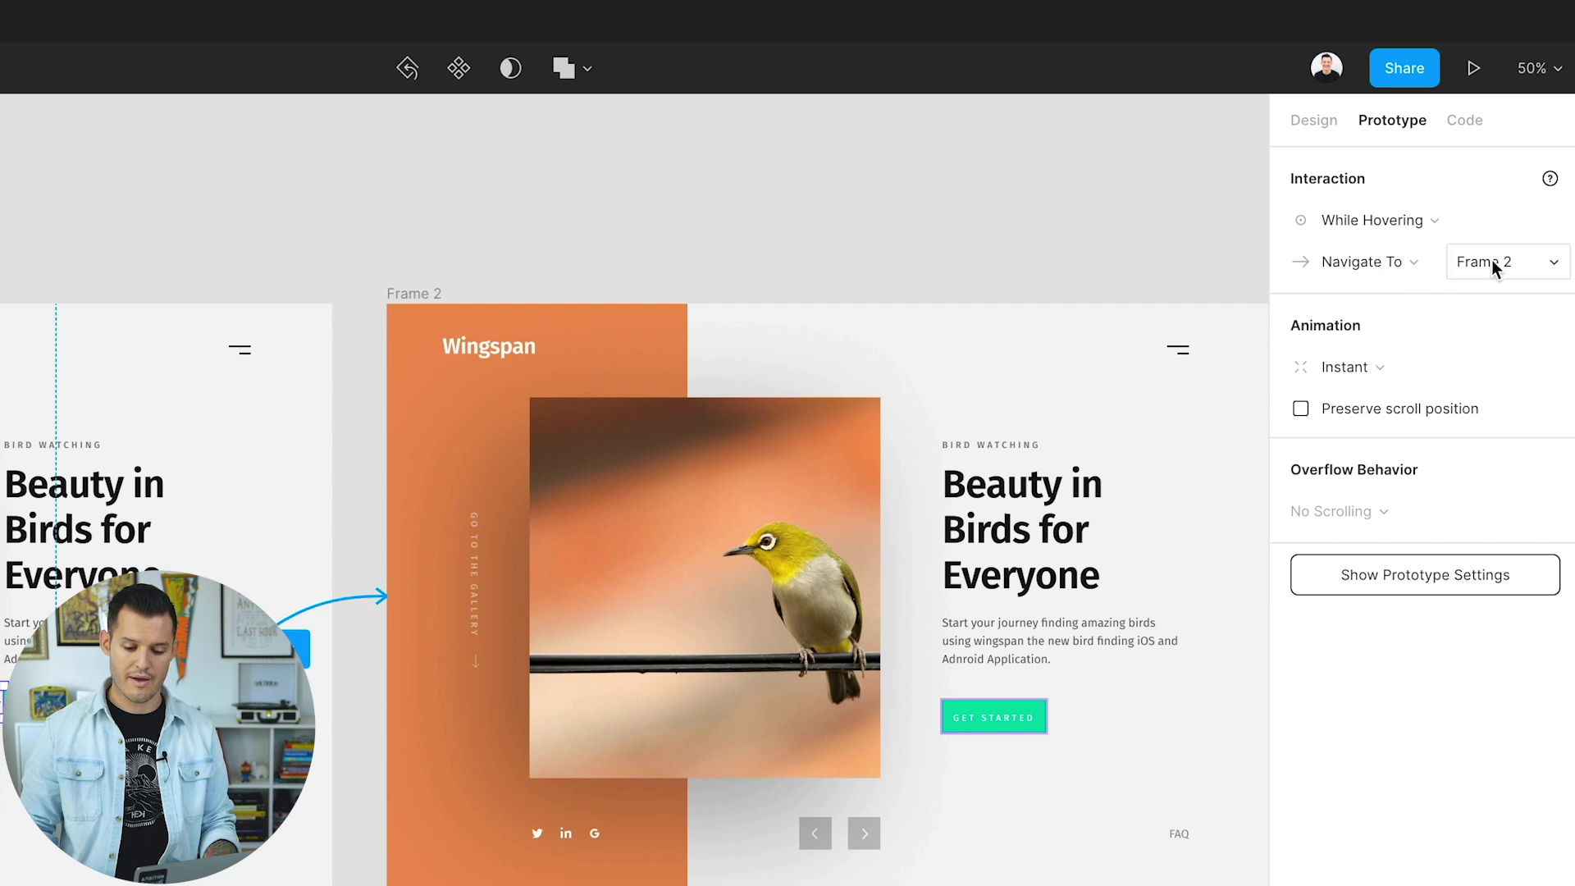
{"action": "left_click", "coordinate": [1395, 369]}
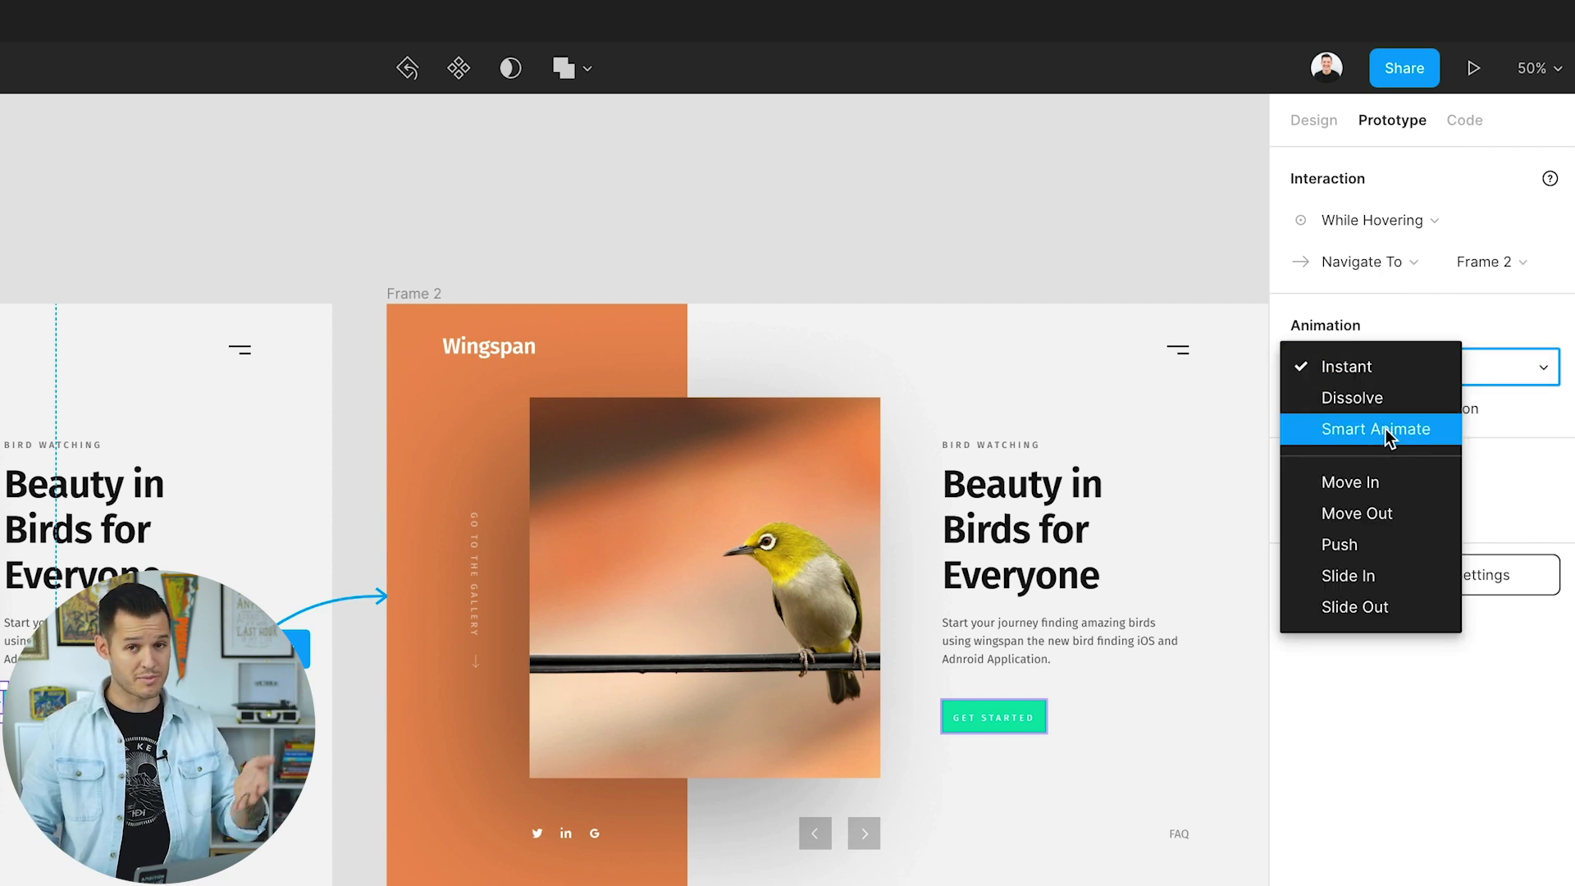
{"action": "left_click", "coordinate": [1388, 433]}
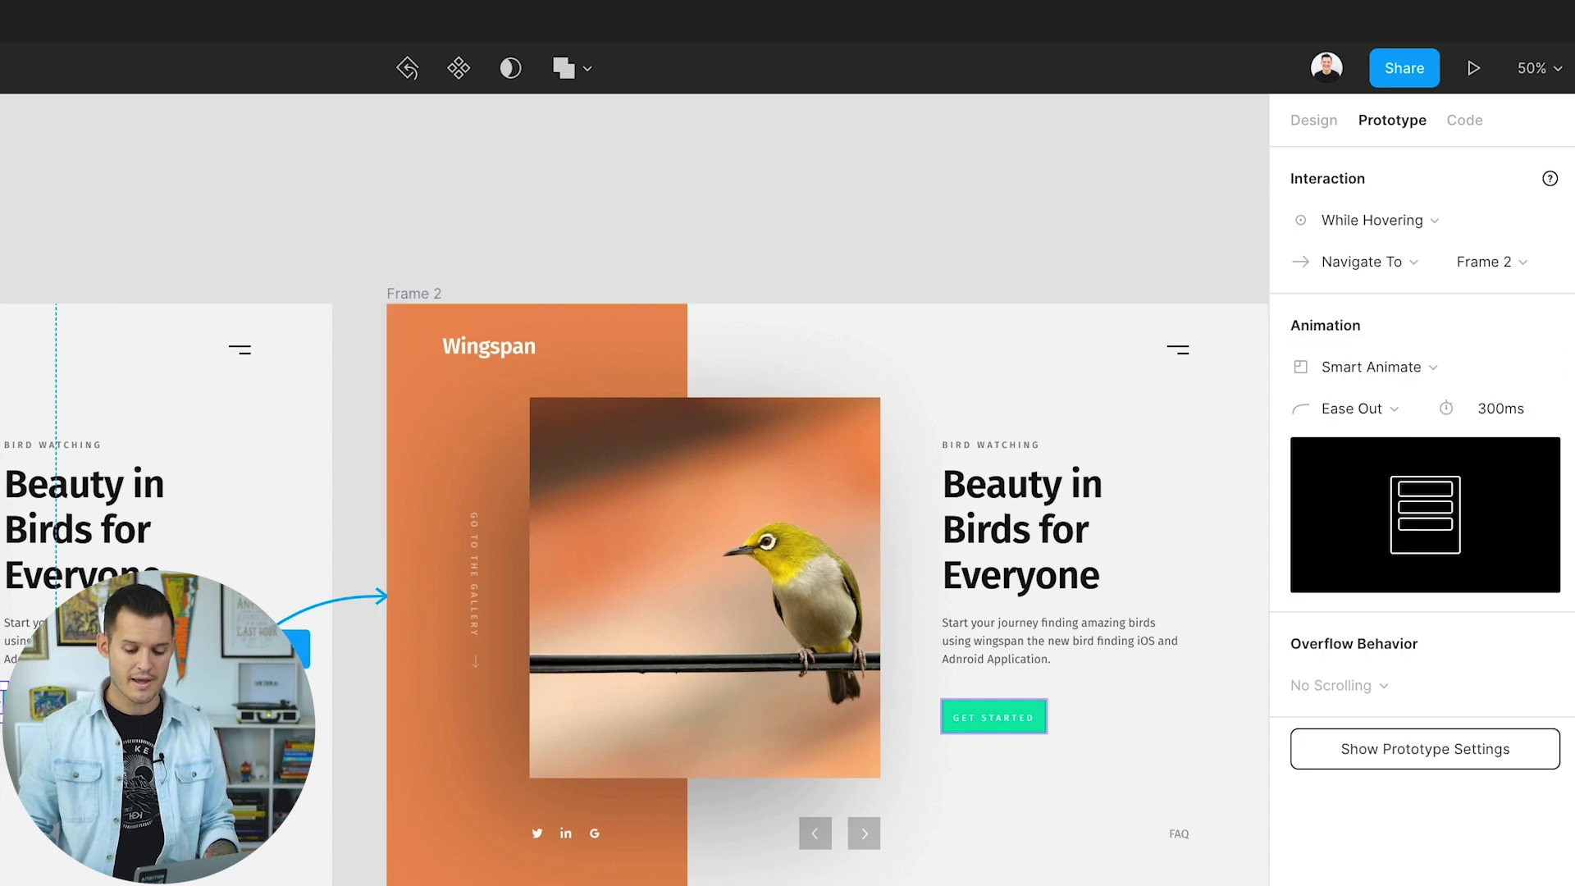
{"action": "left_click", "coordinate": [1008, 717]}
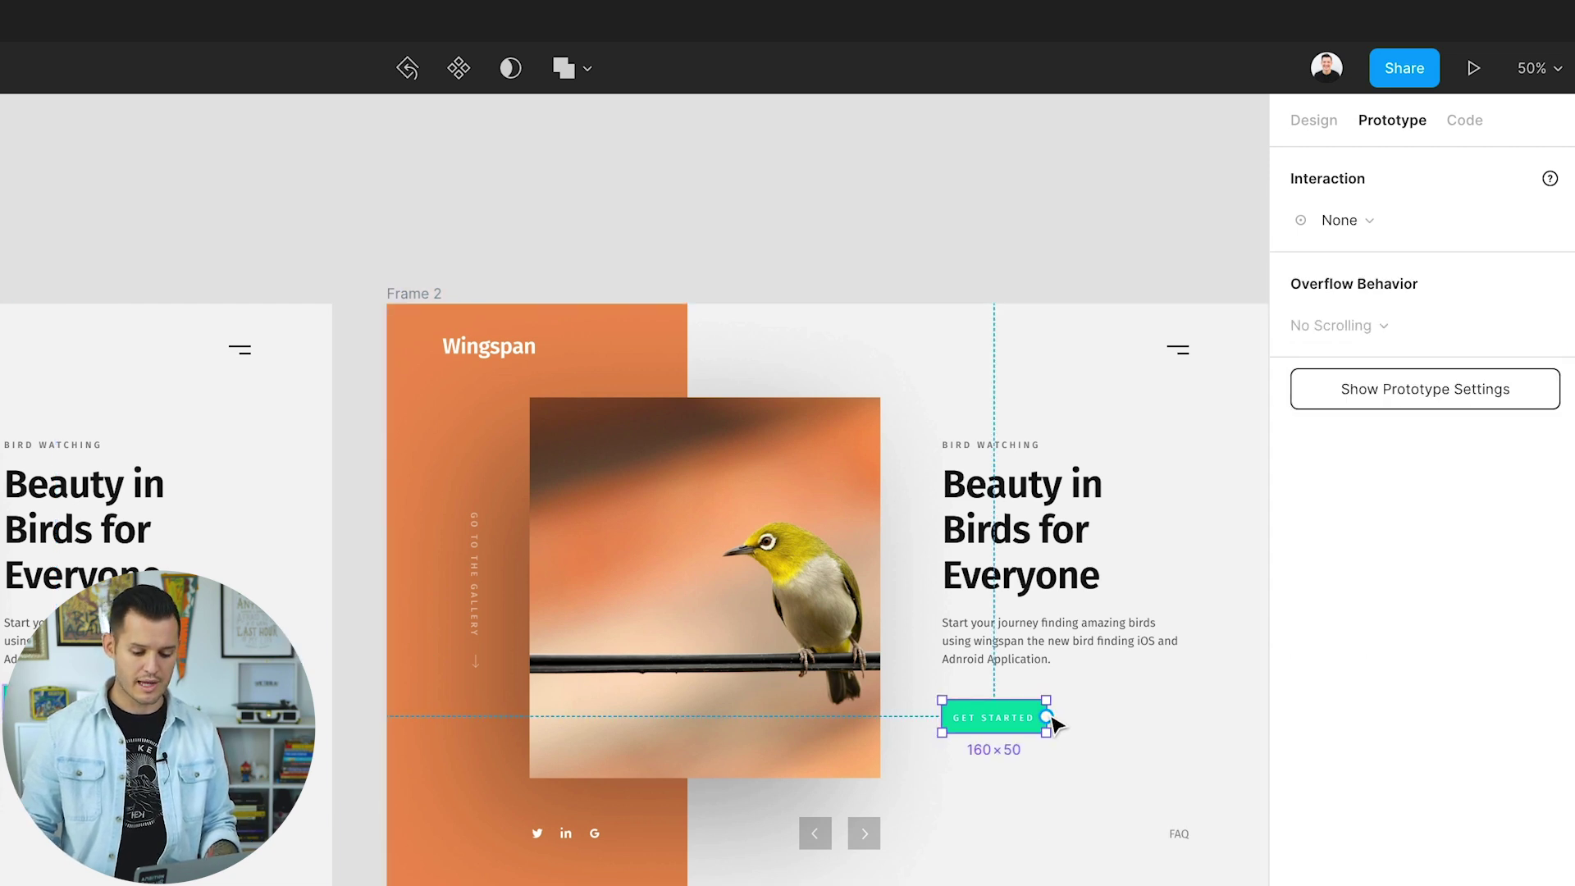
- Link Frame 2's Get Started button to Frame 1 on Mouse Leave, keeping Ease Out
{"action": "left_click_drag", "start_coordinate": [1047, 716], "coordinate": [421, 664]}
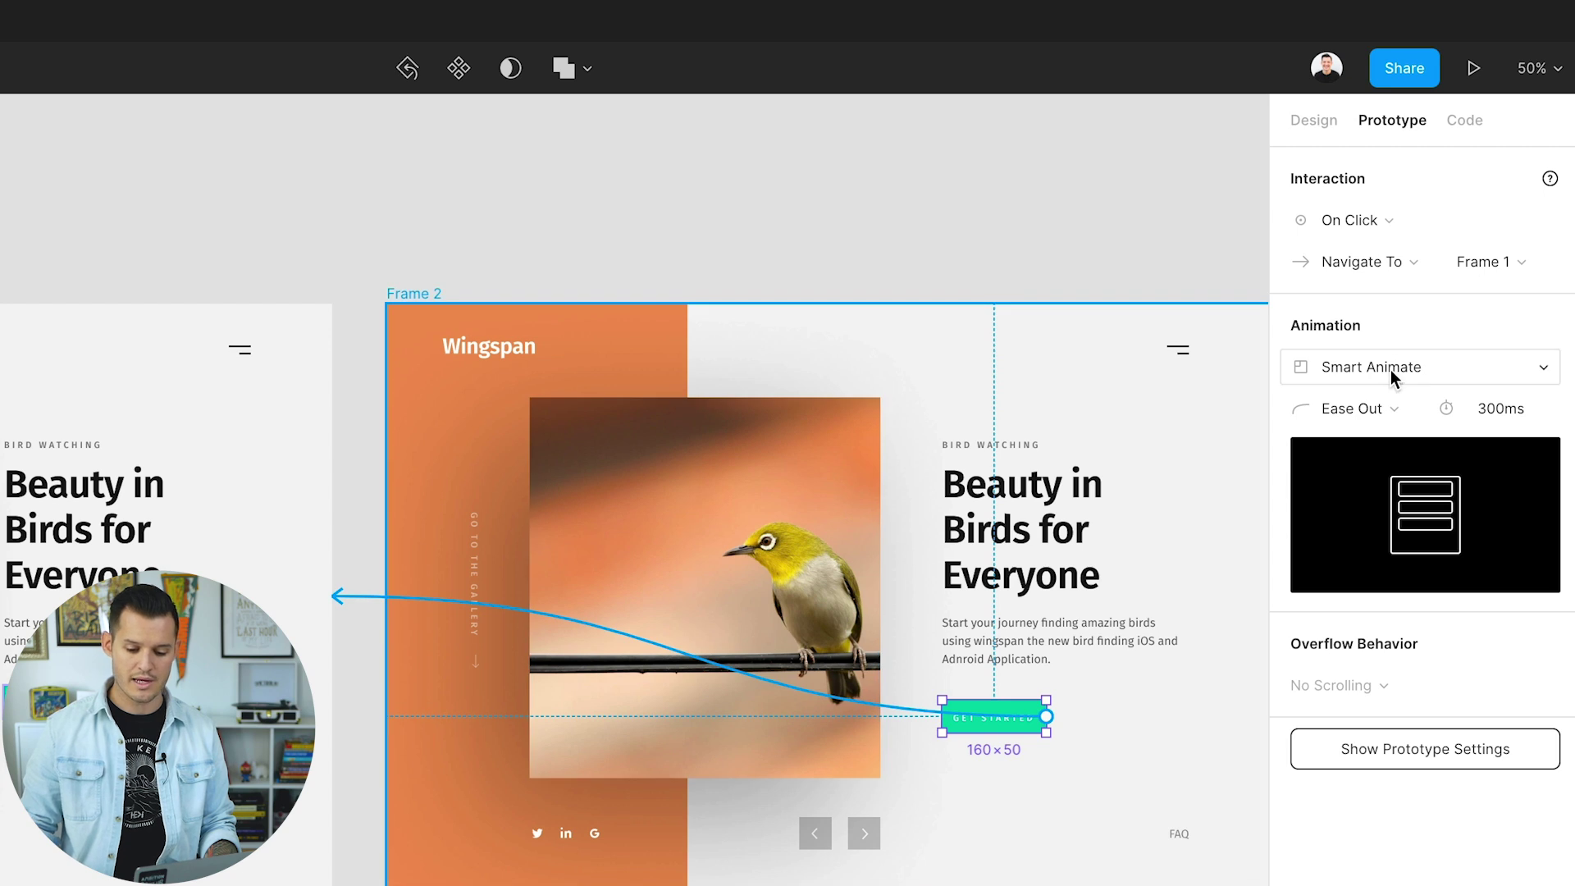
{"action": "left_click", "coordinate": [1370, 223]}
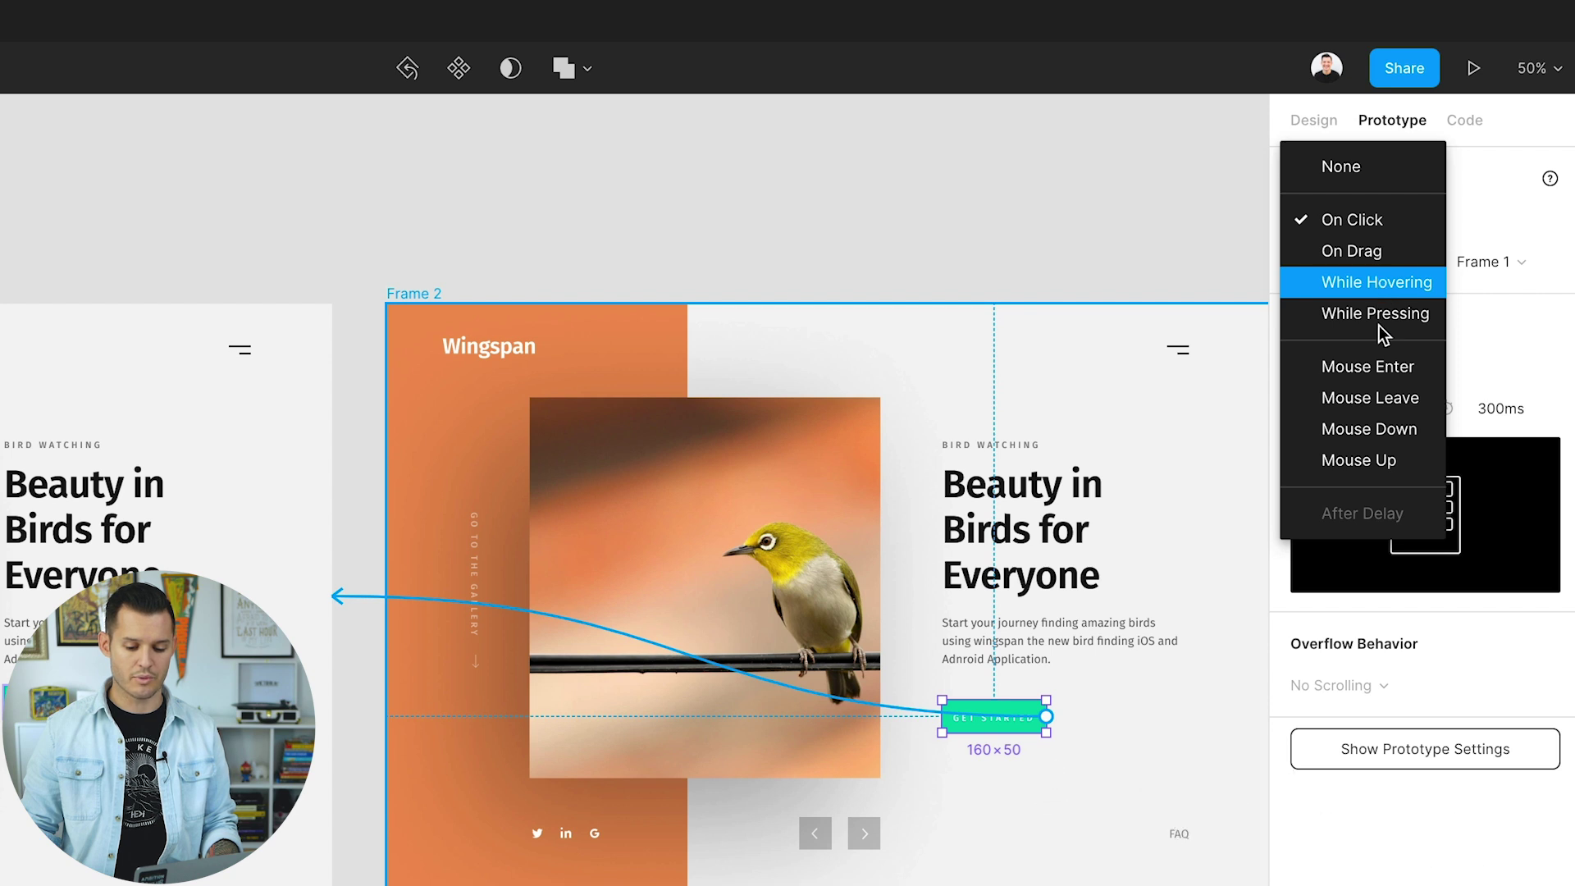
{"action": "left_click", "coordinate": [1397, 399]}
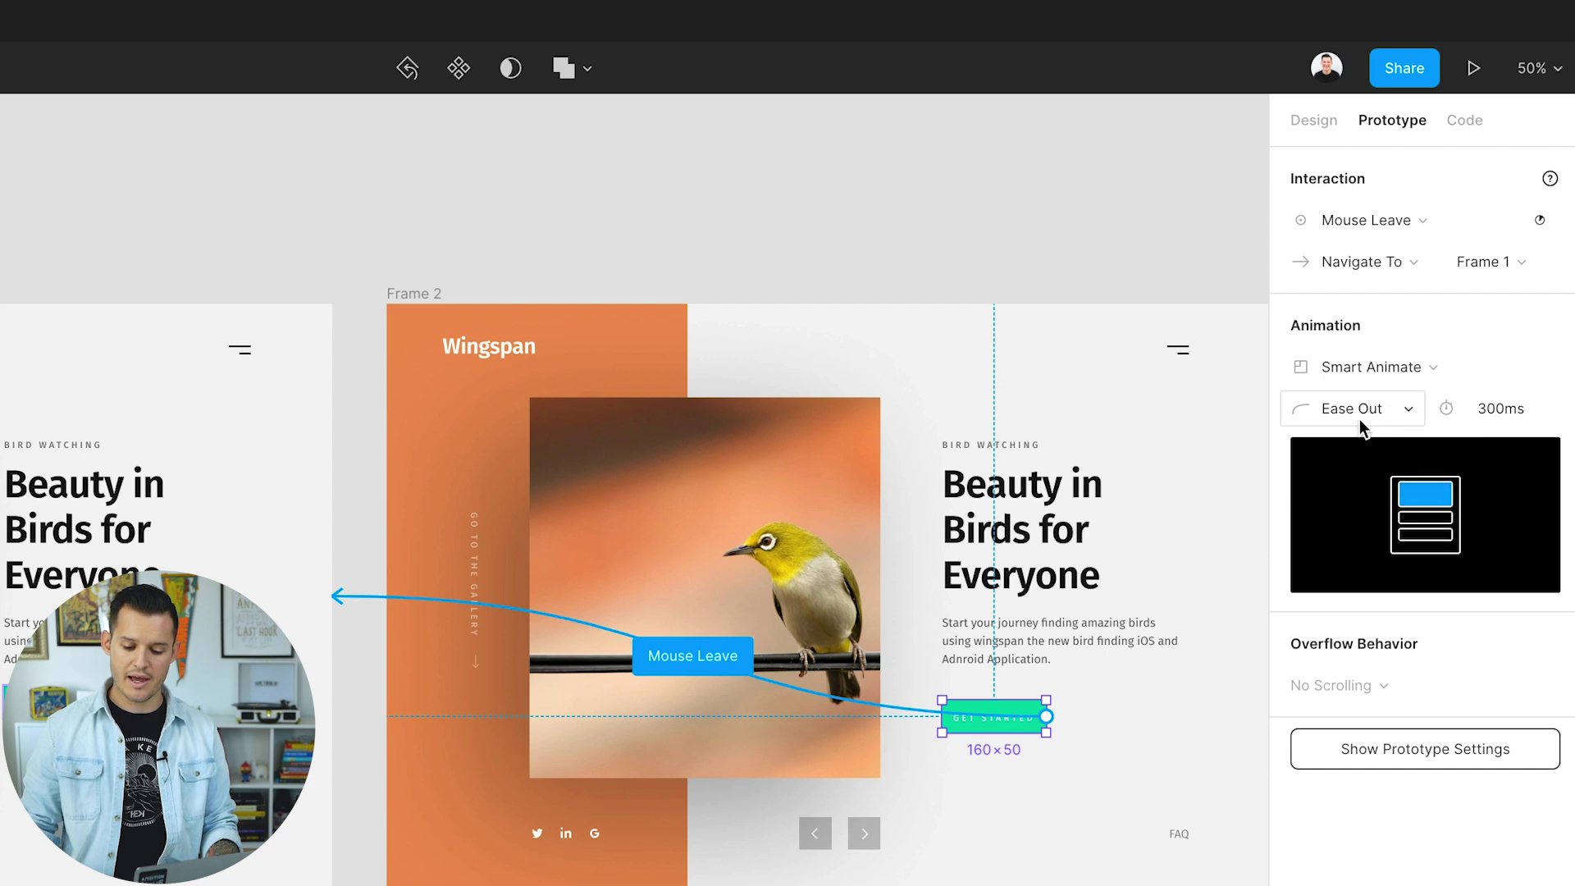
{"action": "left_click", "coordinate": [1375, 411]}
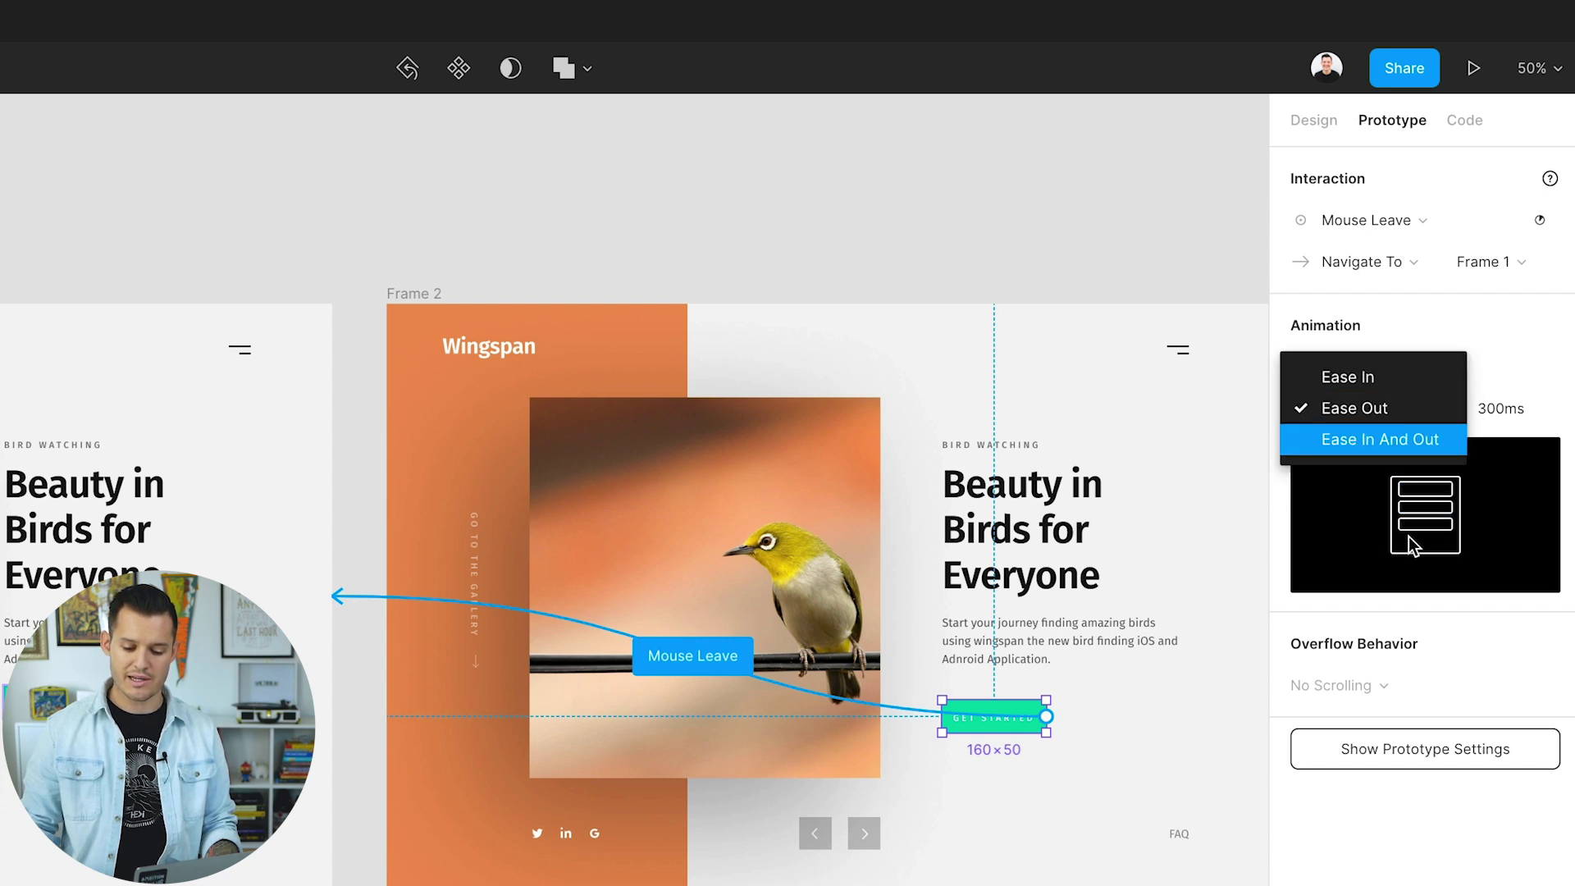
{"action": "key", "text": "Escape"}
- Present the prototype from Frame 1, check the button hover, then return to the editor
{"action": "left_click", "coordinate": [500, 169]}
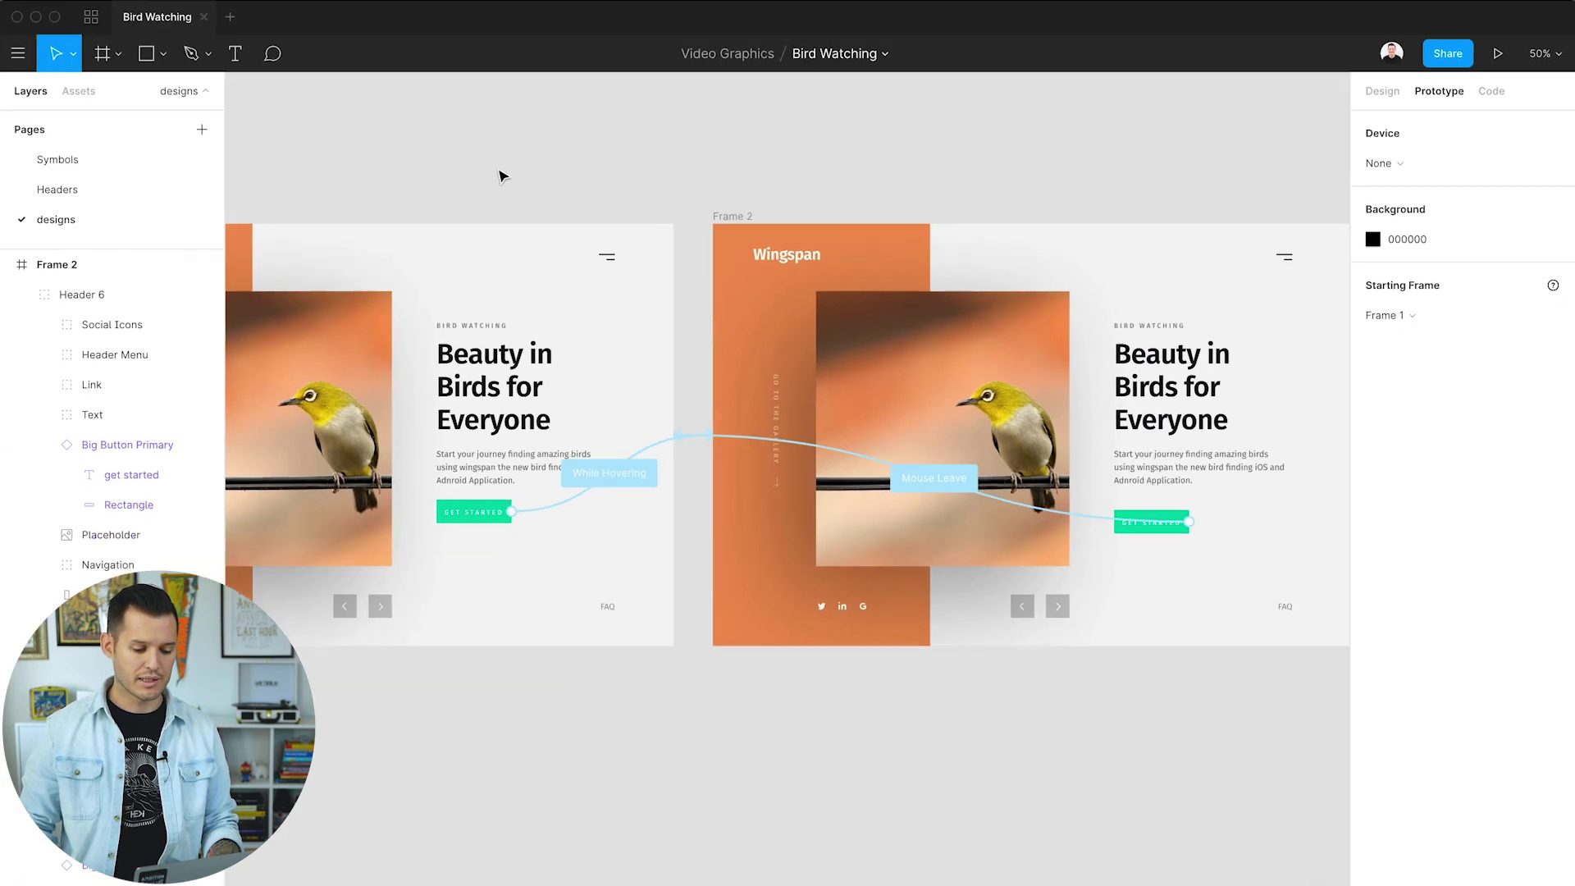
{"action": "scroll", "coordinate": [542, 184], "scroll_direction": "left", "scroll_amount": 5}
{"action": "left_click", "coordinate": [489, 220]}
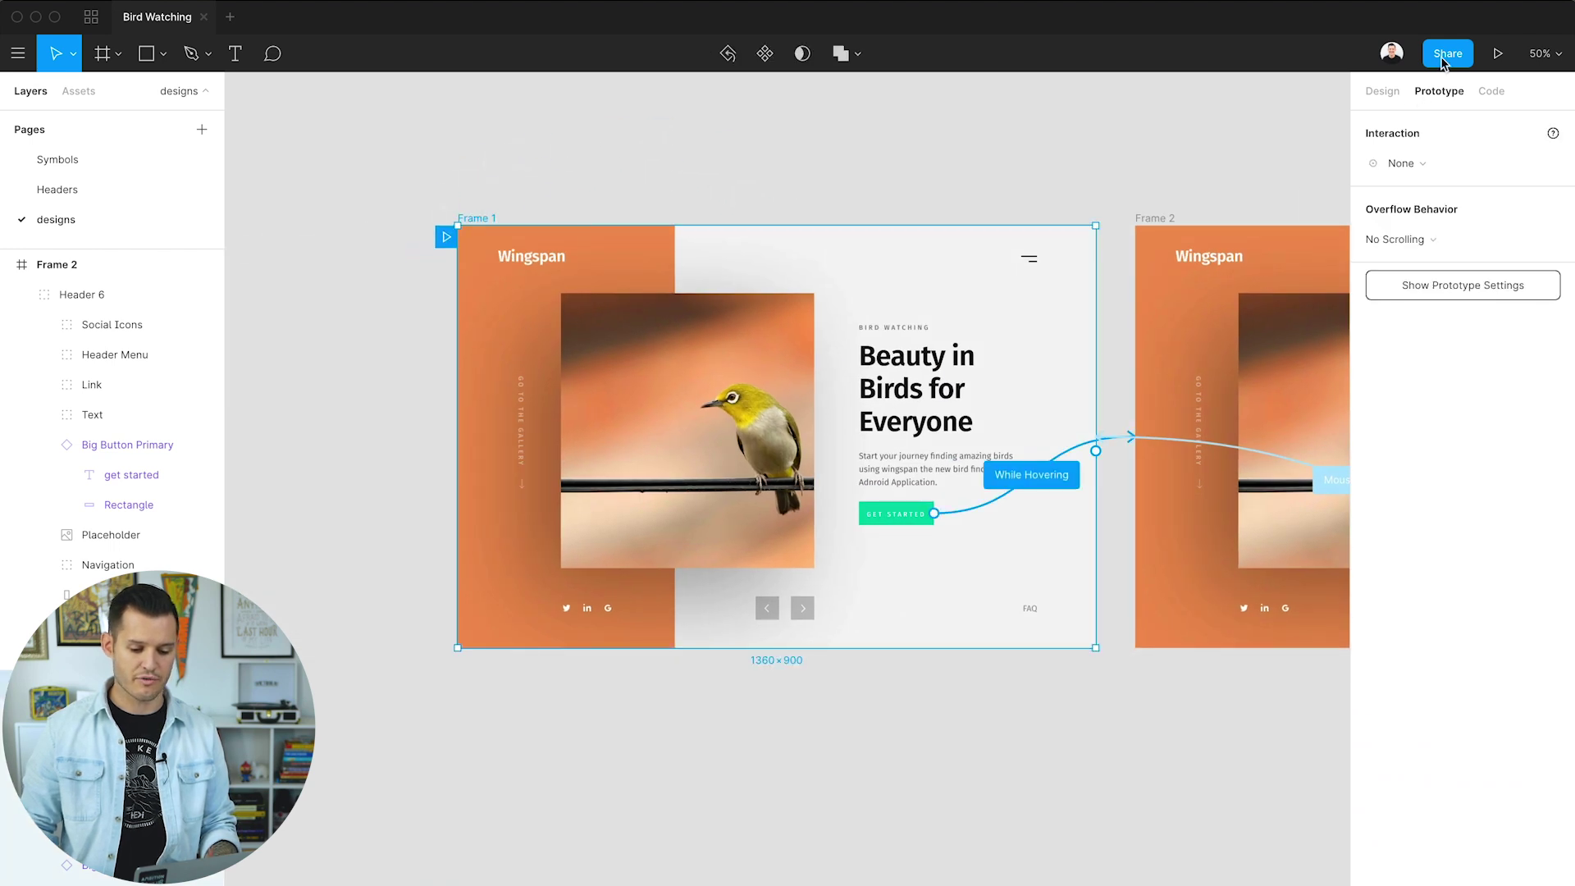
{"action": "left_click", "coordinate": [1500, 54]}
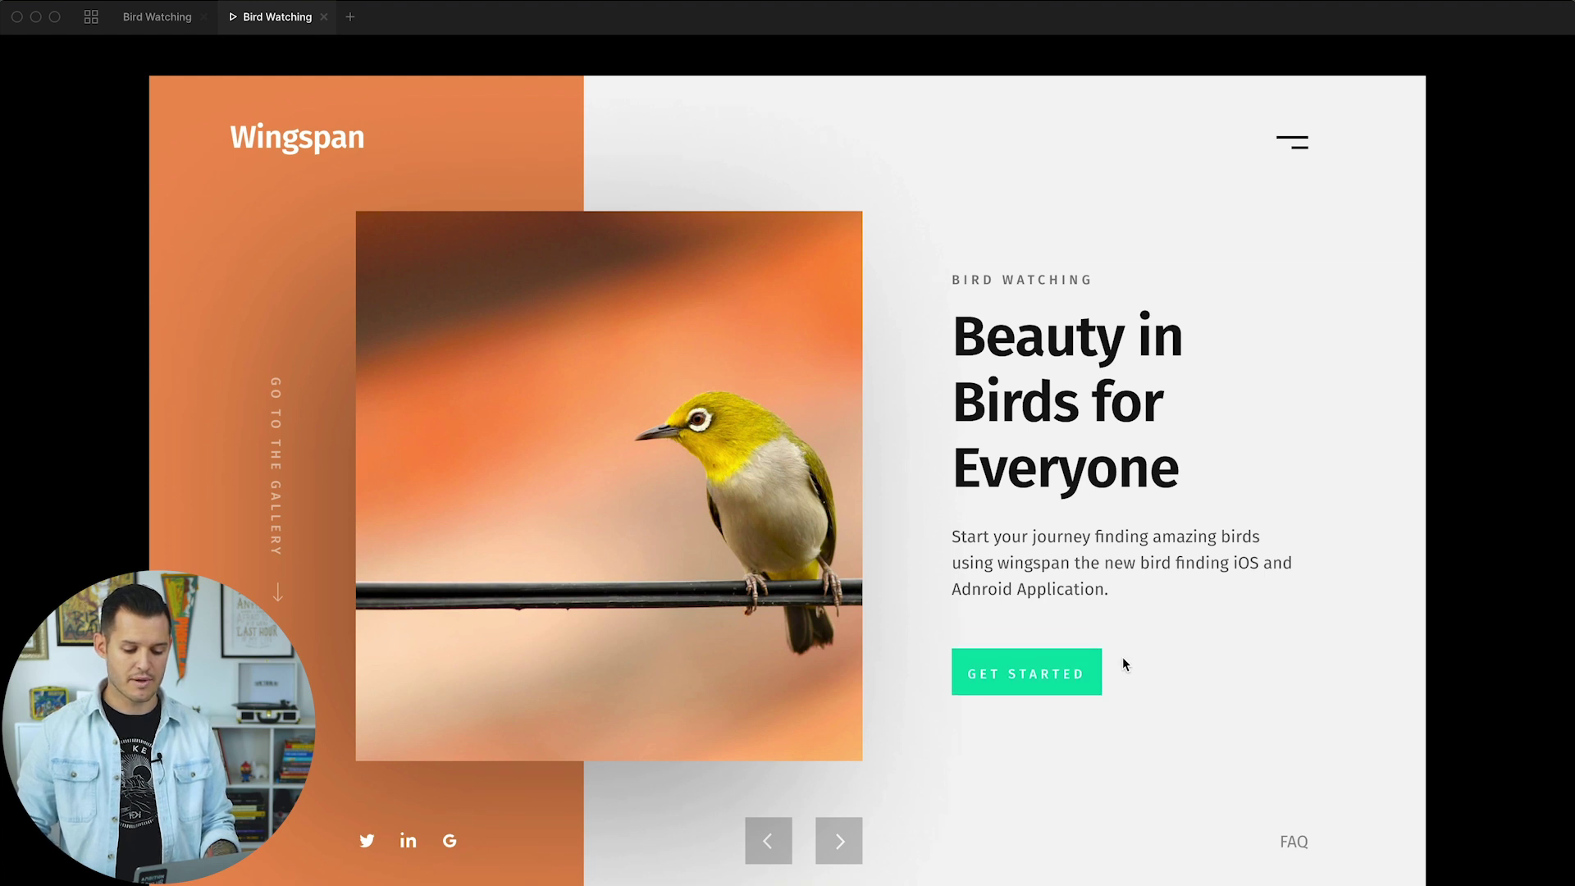
{"action": "key", "text": "ctrl+shift+Tab"}
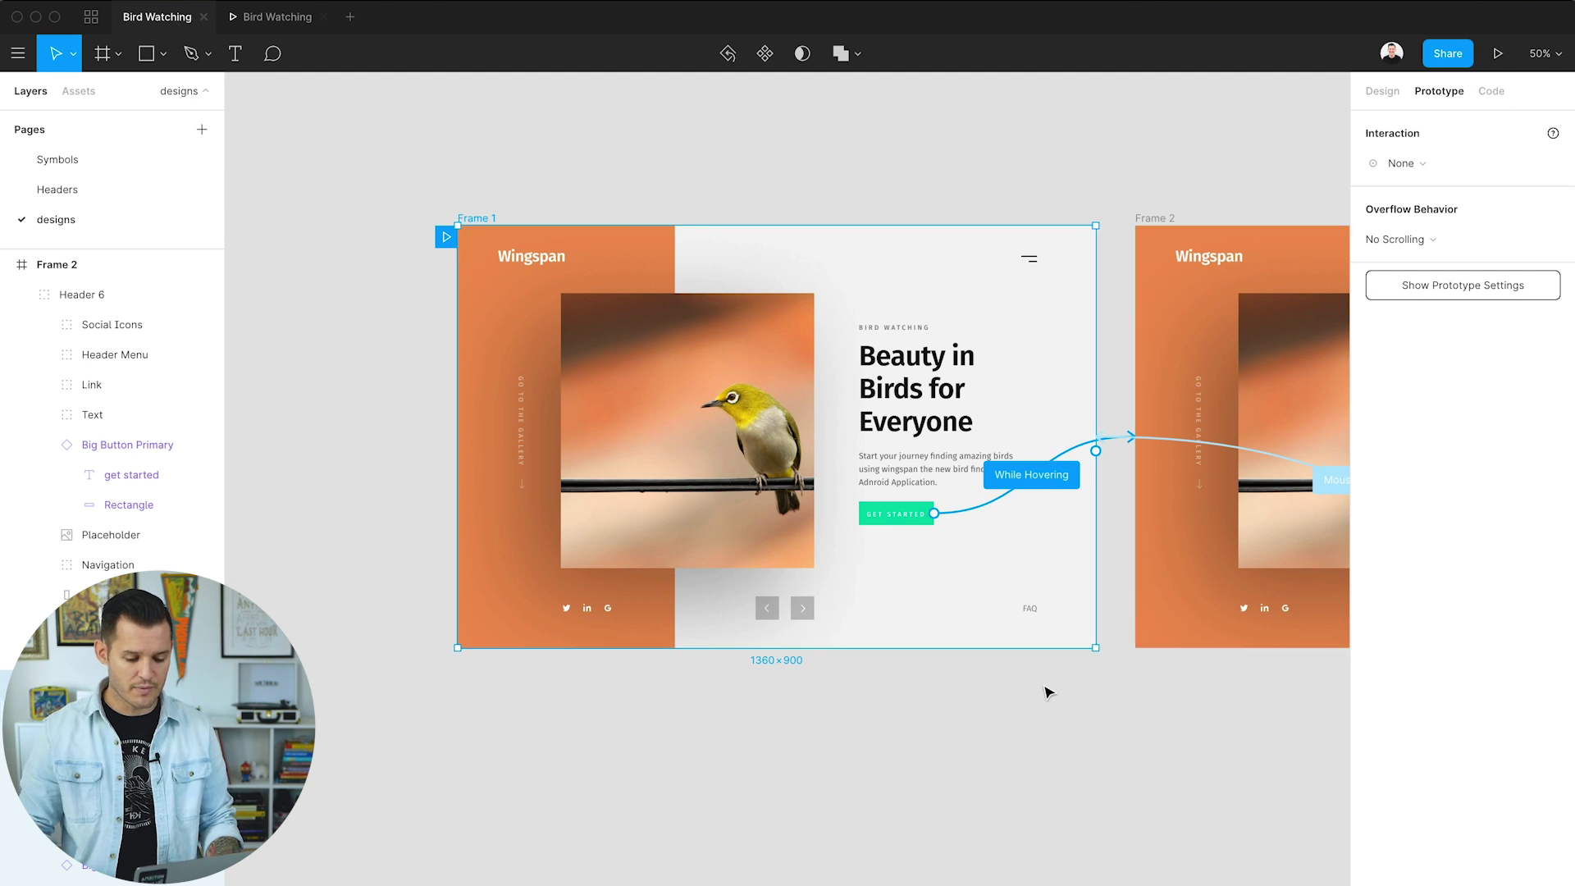
- Duplicate Frame 1 as Frame 3, placed directly below it
{"action": "mouse_move", "coordinate": [1045, 690]}
{"action": "left_mouse_down"}
{"action": "mouse_move", "coordinate": [485, 721]}
{"action": "mouse_move", "coordinate": [707, 734]}
{"action": "left_mouse_up"}
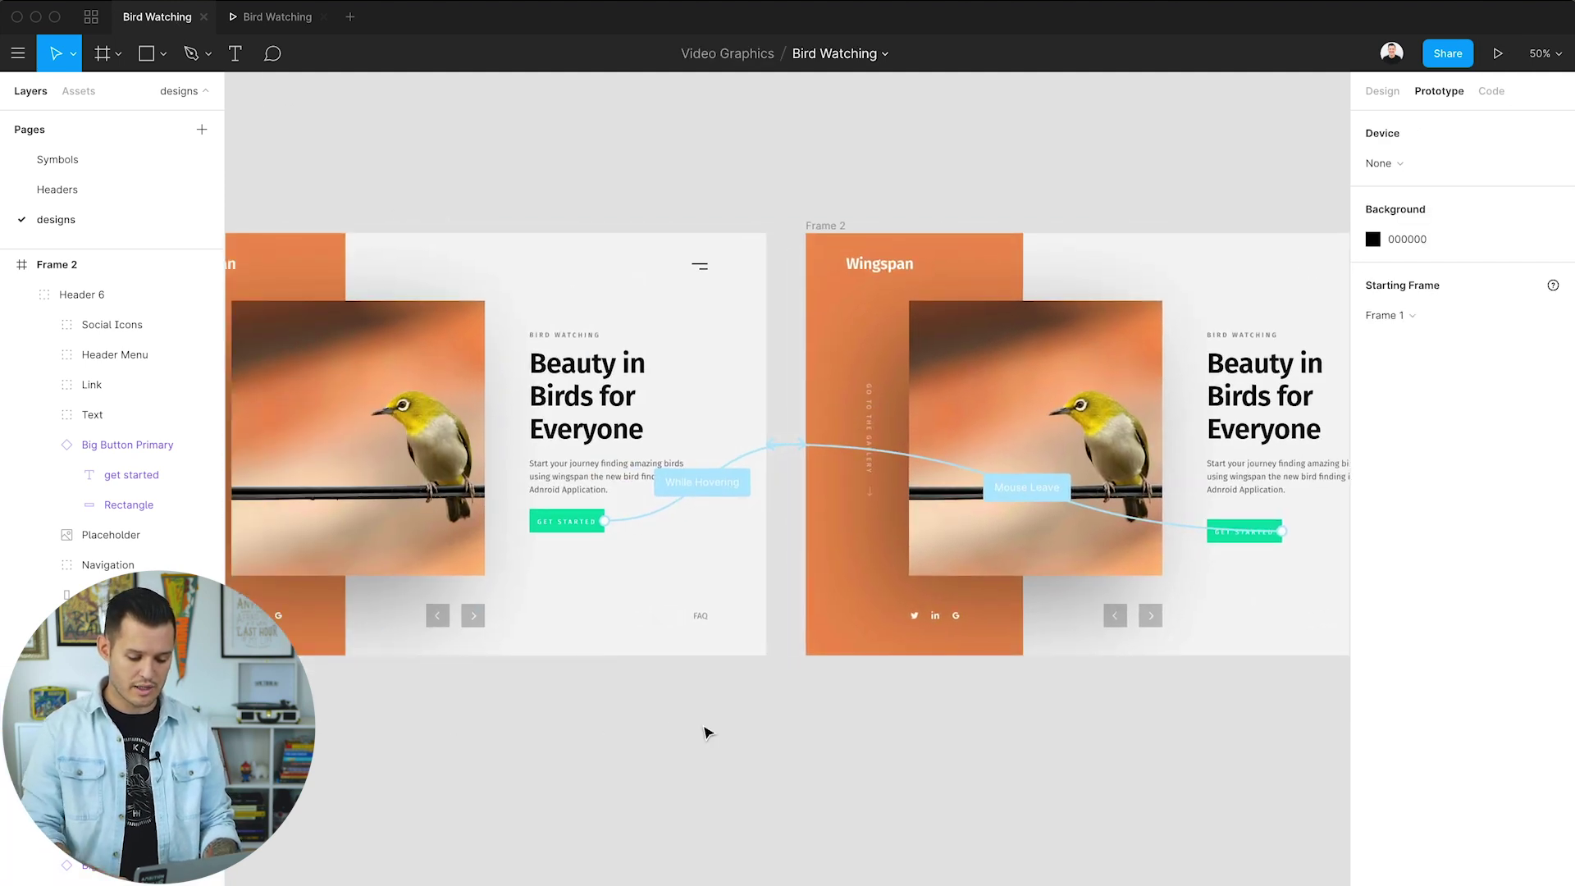
{"action": "key", "text": "minus"}
{"action": "mouse_move", "coordinate": [480, 366]}
{"action": "left_mouse_down"}
{"action": "mouse_move", "coordinate": [480, 672]}
{"action": "mouse_move", "coordinate": [480, 626]}
{"action": "left_mouse_up"}
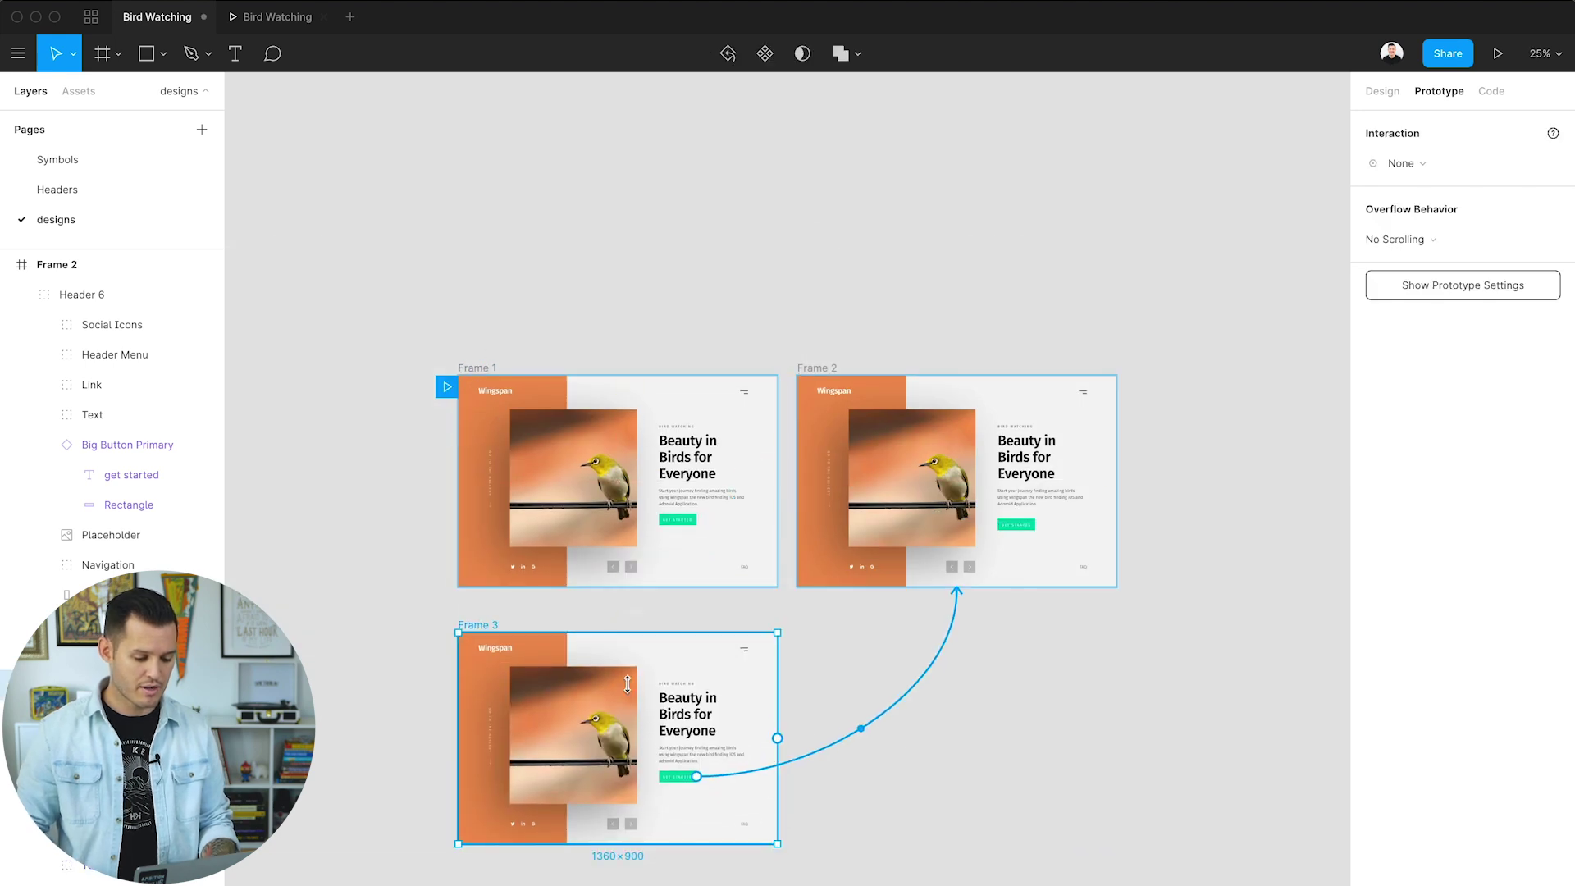
{"action": "left_click", "coordinate": [700, 778]}
{"action": "left_click", "coordinate": [1137, 585]}
{"action": "scroll", "coordinate": [1136, 585], "scroll_direction": "up", "scroll_amount": 3}
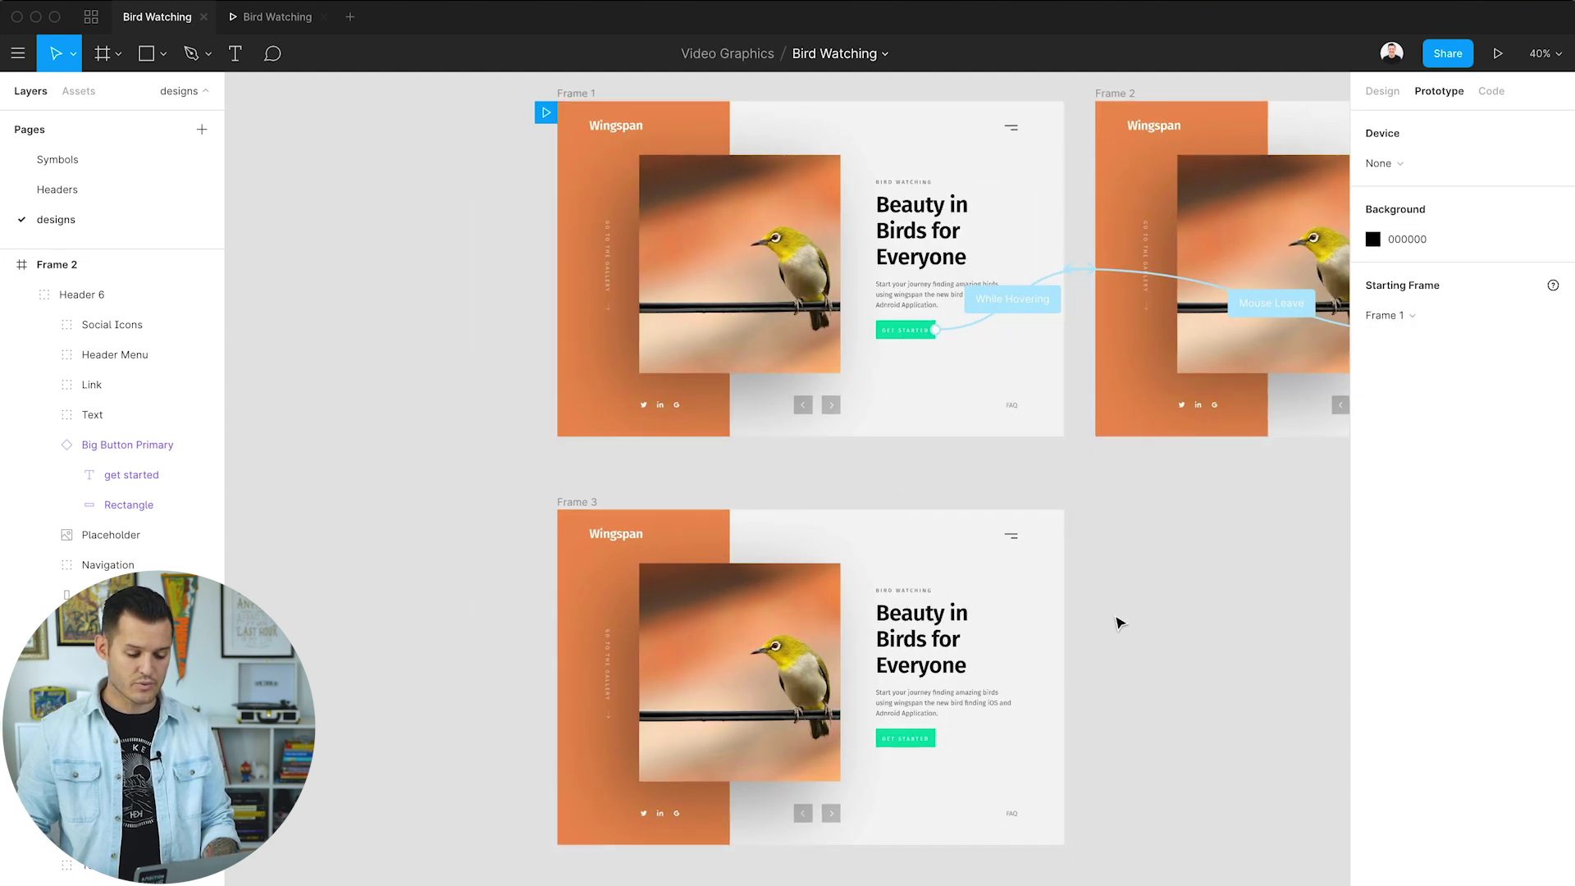
{"action": "scroll", "coordinate": [1126, 541], "scroll_direction": "right", "scroll_amount": 1}
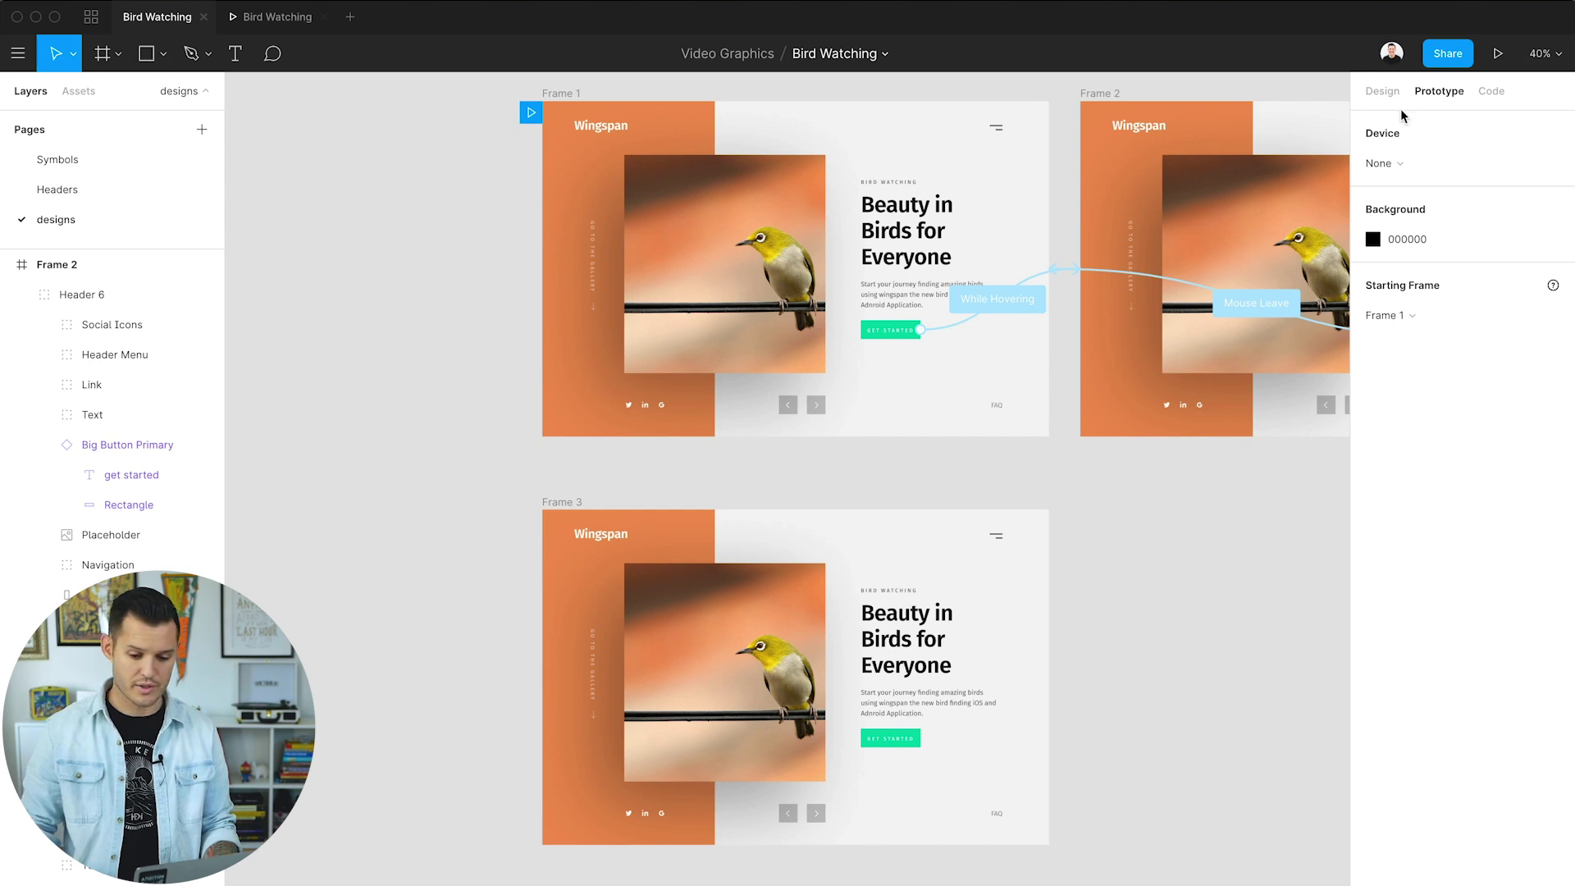
{"action": "left_click", "coordinate": [1383, 91]}
- Draw a light panel on Frame 3's right side and add a Home text link
{"action": "key", "text": "r"}
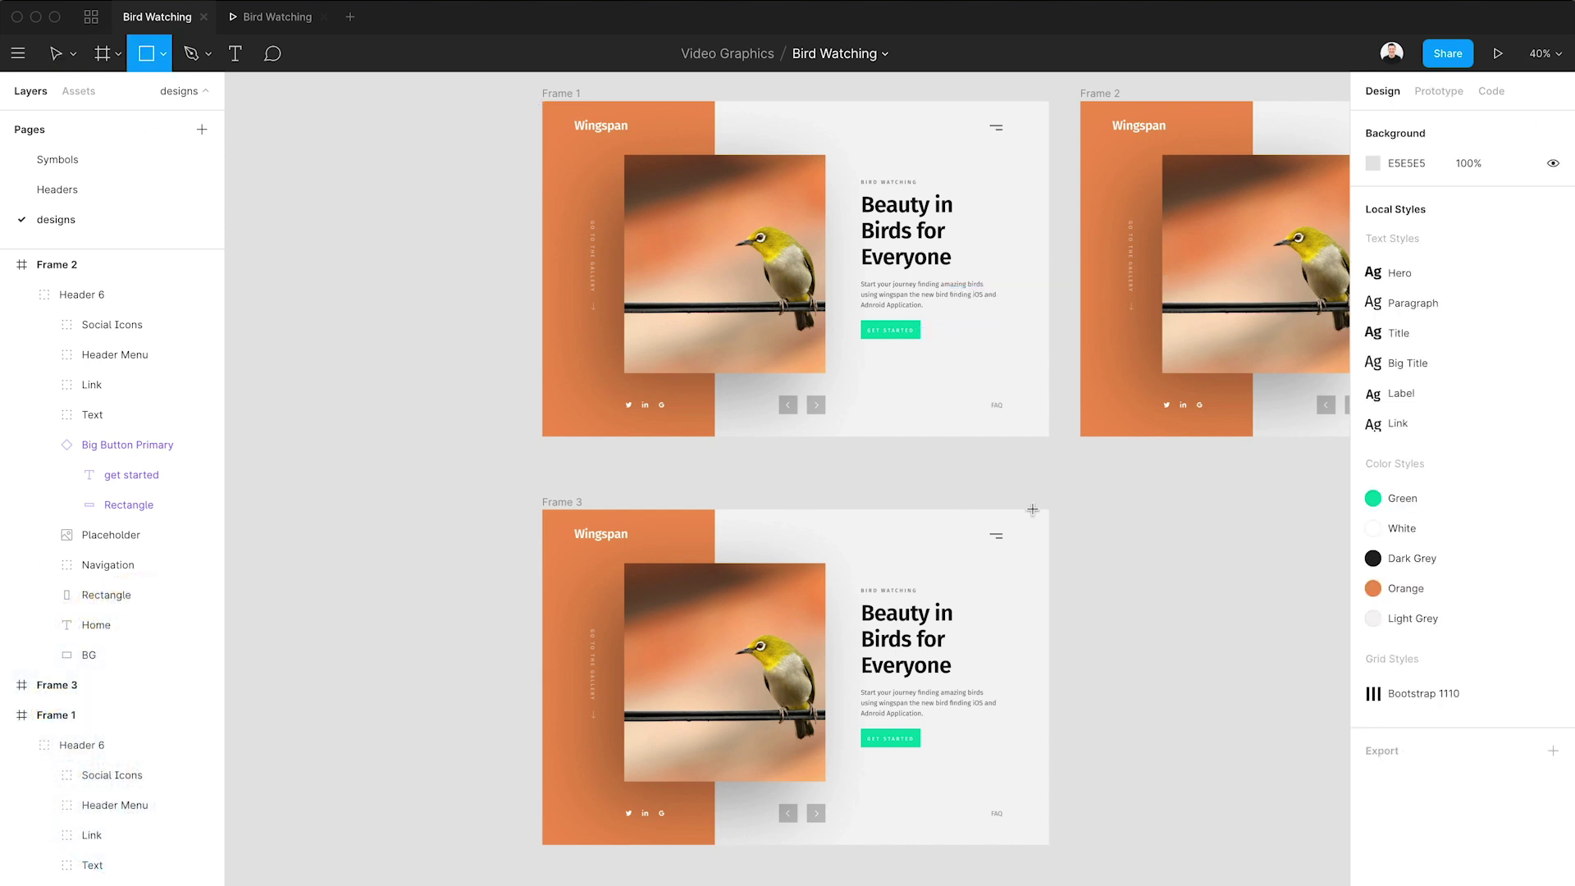
{"action": "left_click_drag", "start_coordinate": [1033, 508], "coordinate": [818, 844]}
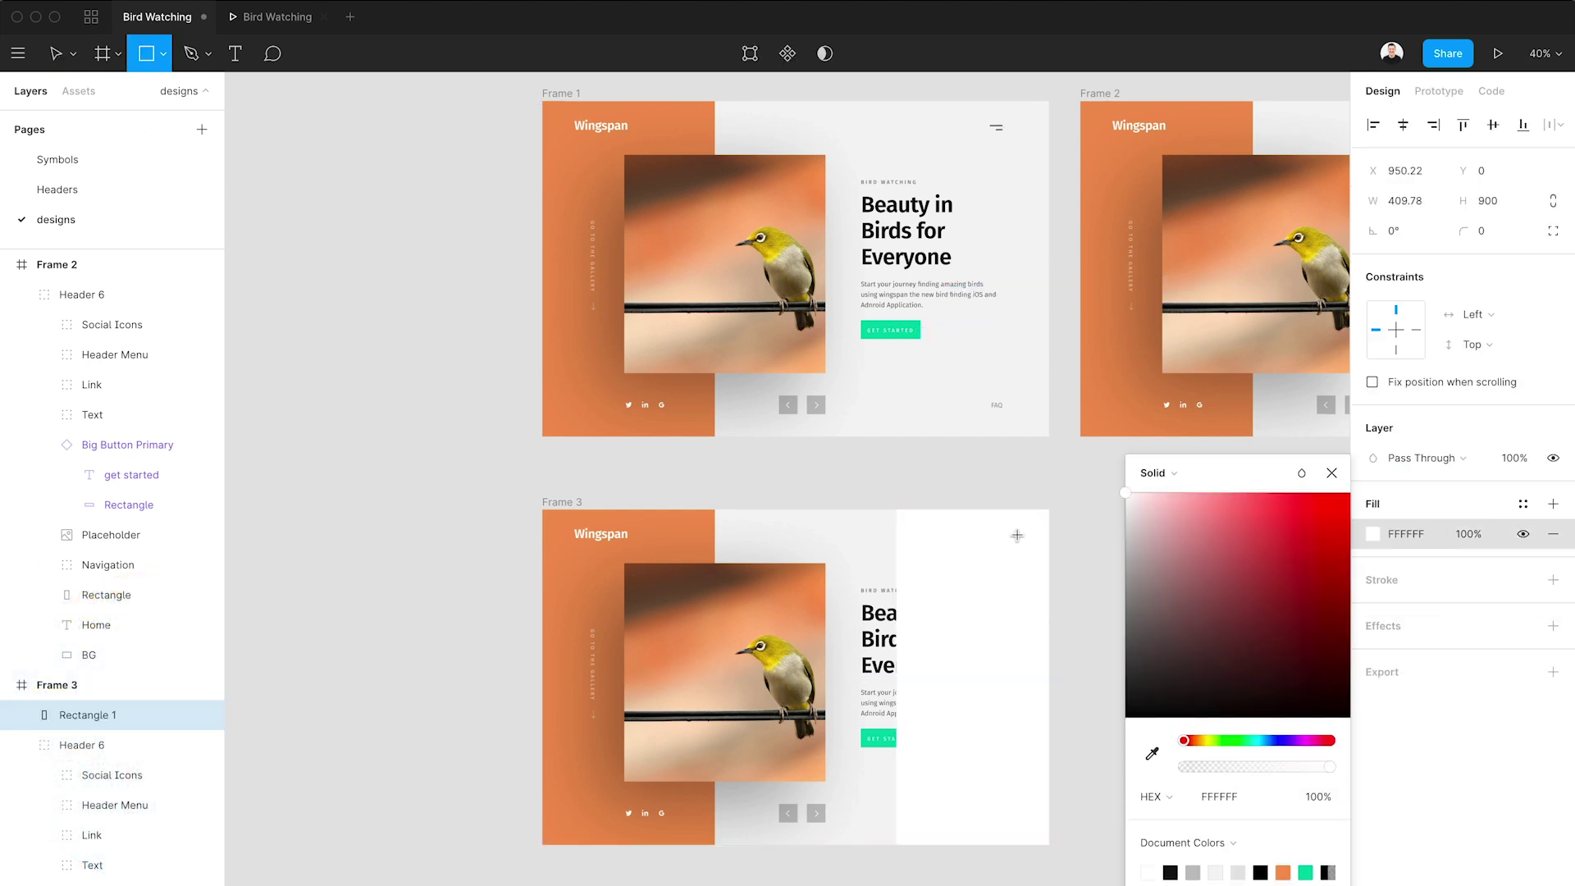
{"action": "key", "text": "ctrl+v"}
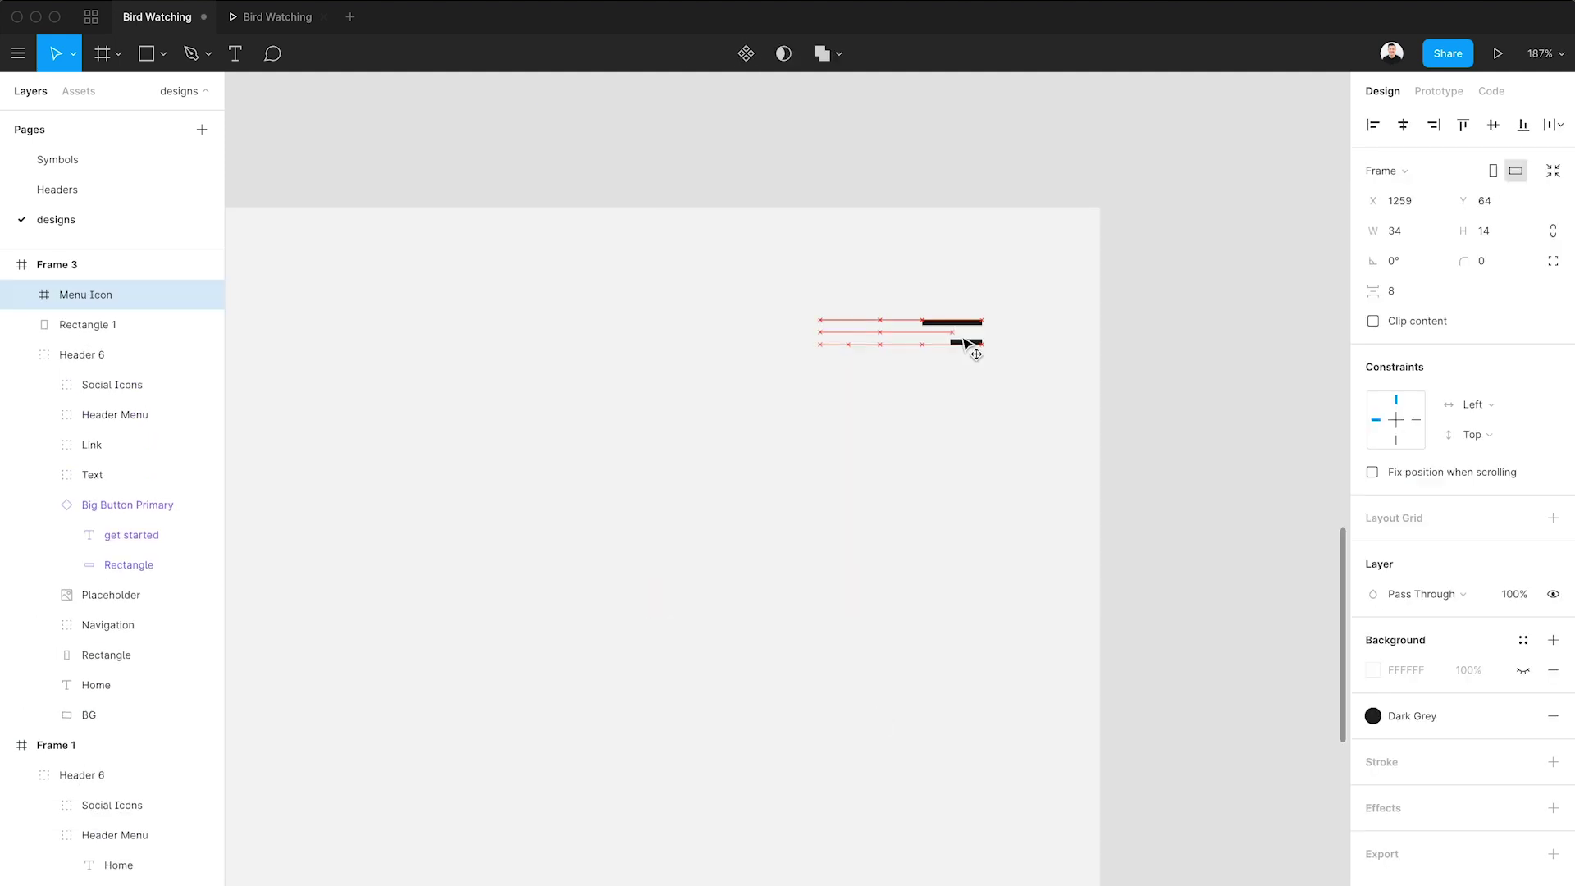
{"action": "key", "text": "t"}
{"action": "left_click", "coordinate": [834, 377]}
{"action": "type", "text": "Homek"}
{"action": "key", "text": "BackSpace"}
{"action": "key", "text": "Escape"}
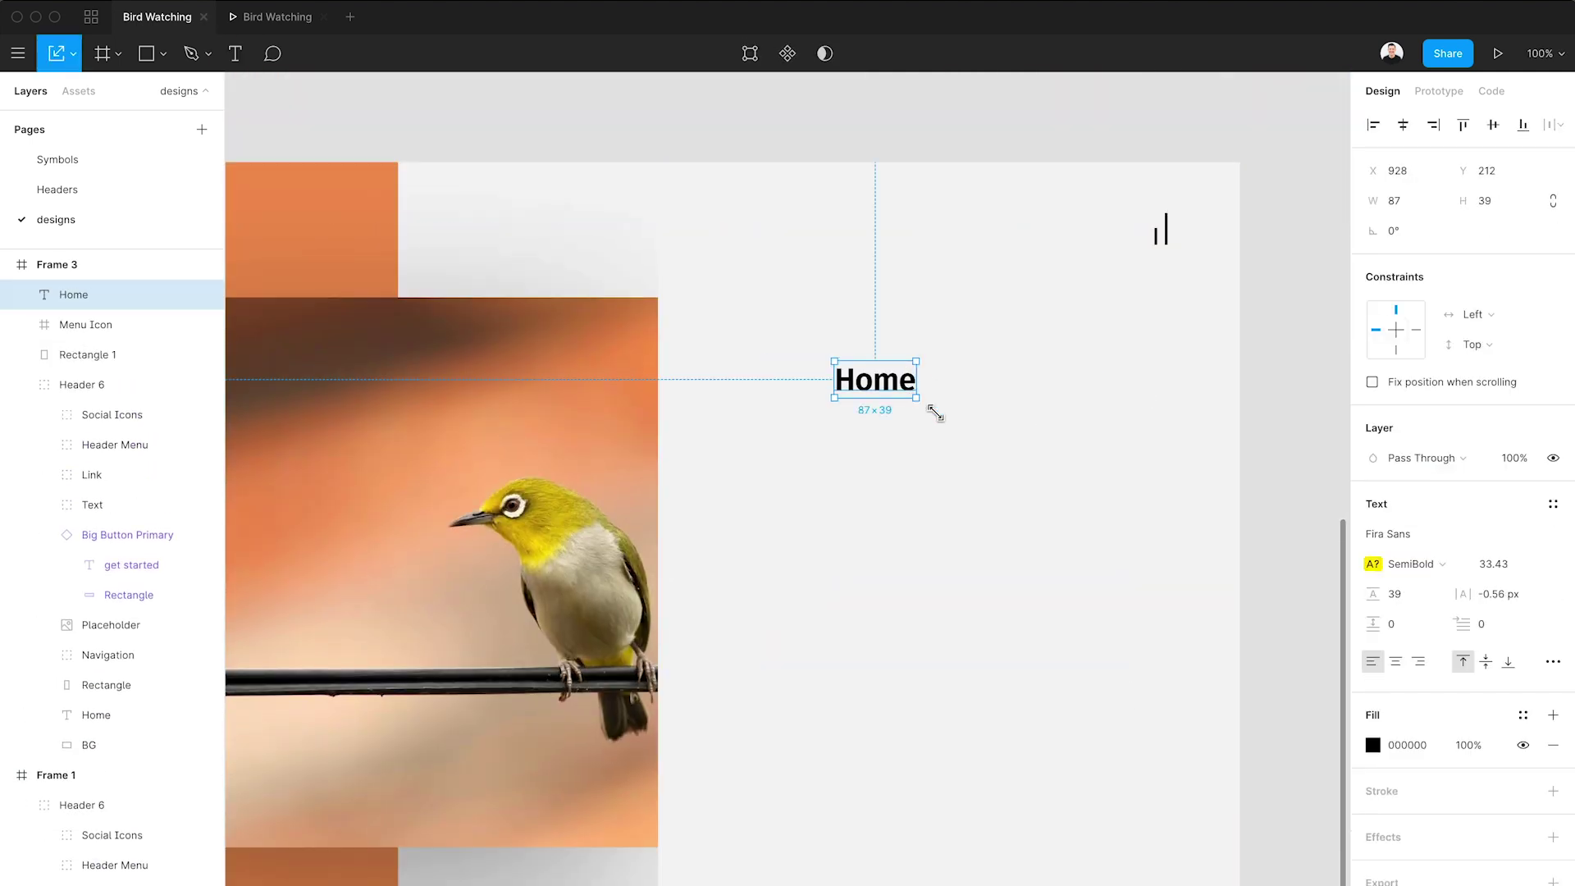
- Add About and Contact links and group them with the panel as 'menu'
{"action": "key", "text": "minus"}
{"action": "type", "text": "About"}
{"action": "left_click_drag", "start_coordinate": [925, 463], "coordinate": [958, 554]}
{"action": "type", "text": "Contact"}
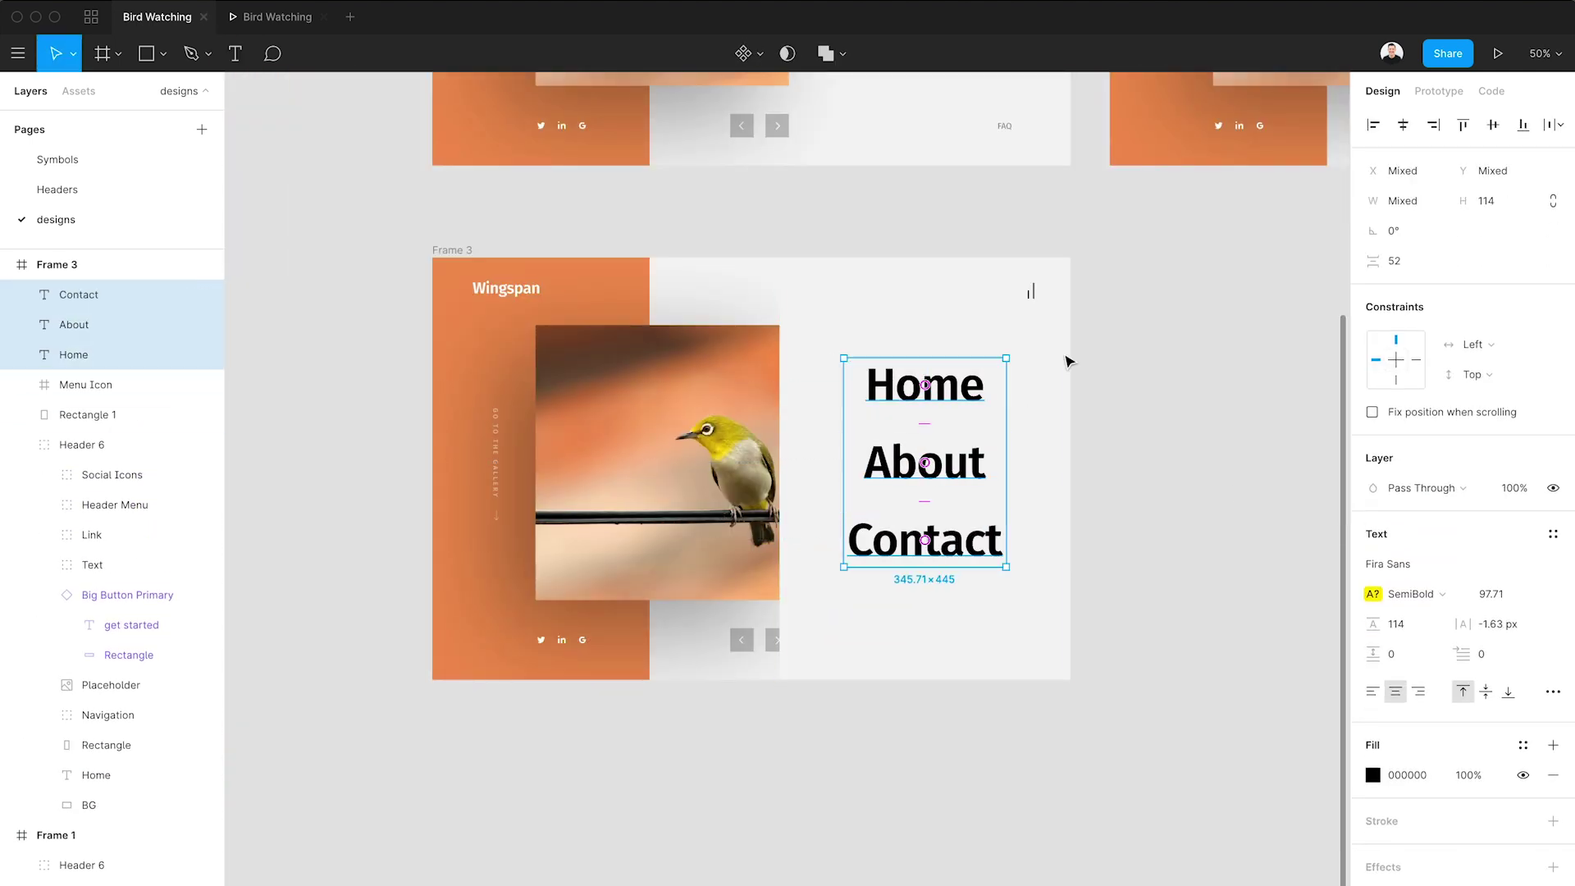
{"action": "left_click", "coordinate": [980, 320], "text": "shift"}
{"action": "key", "text": "ctrl+g"}
{"action": "scroll", "coordinate": [1044, 656], "scroll_direction": "up", "scroll_amount": 5}
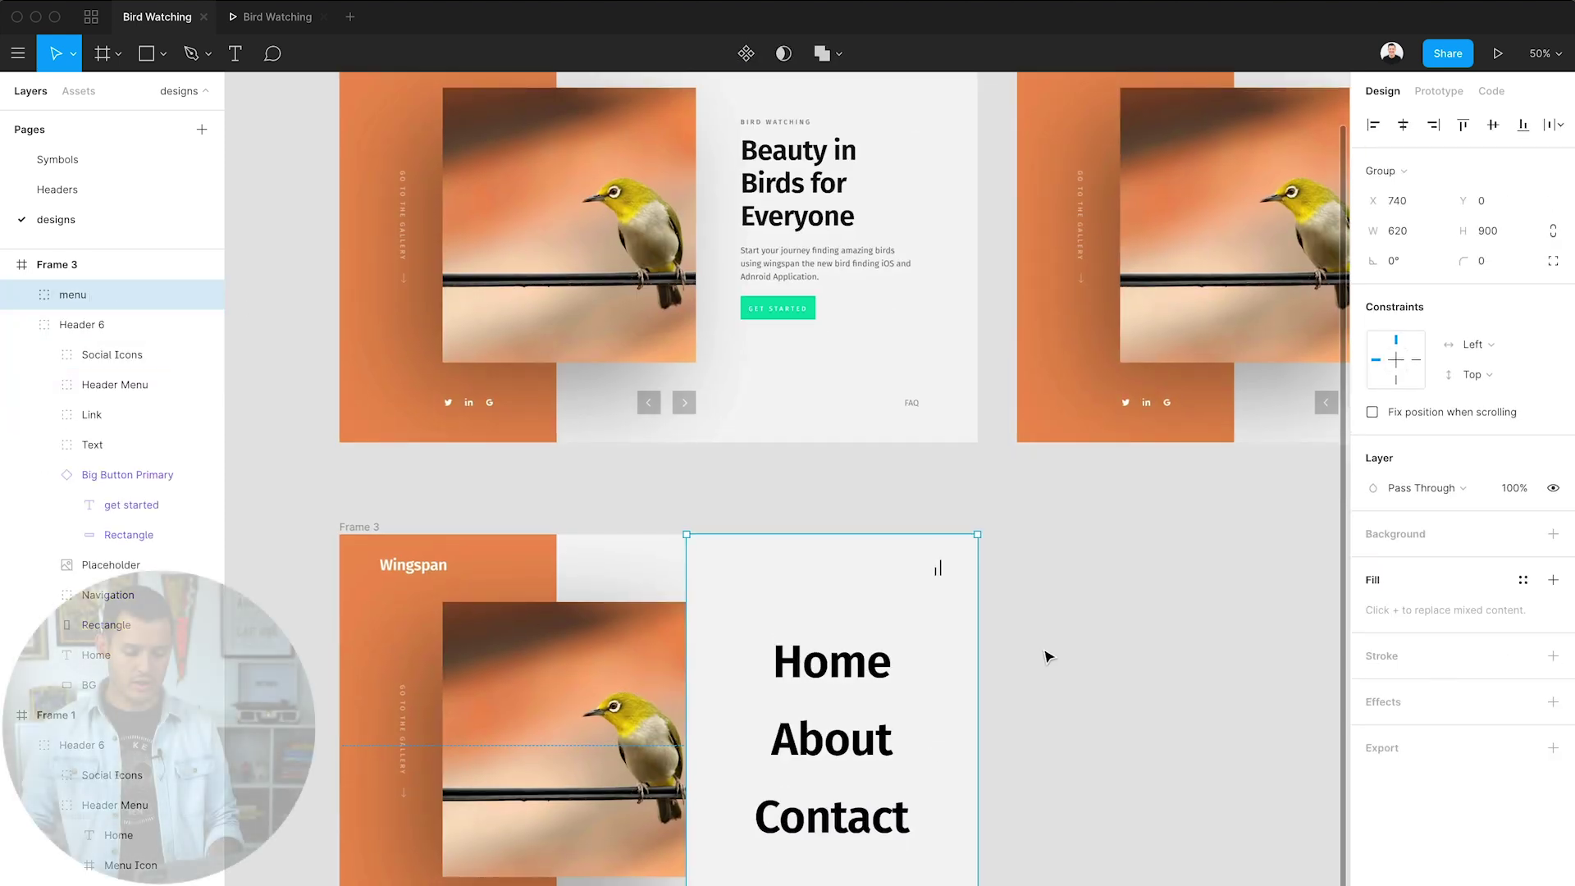
{"action": "left_click", "coordinate": [1044, 656]}
{"action": "left_click", "coordinate": [855, 743]}
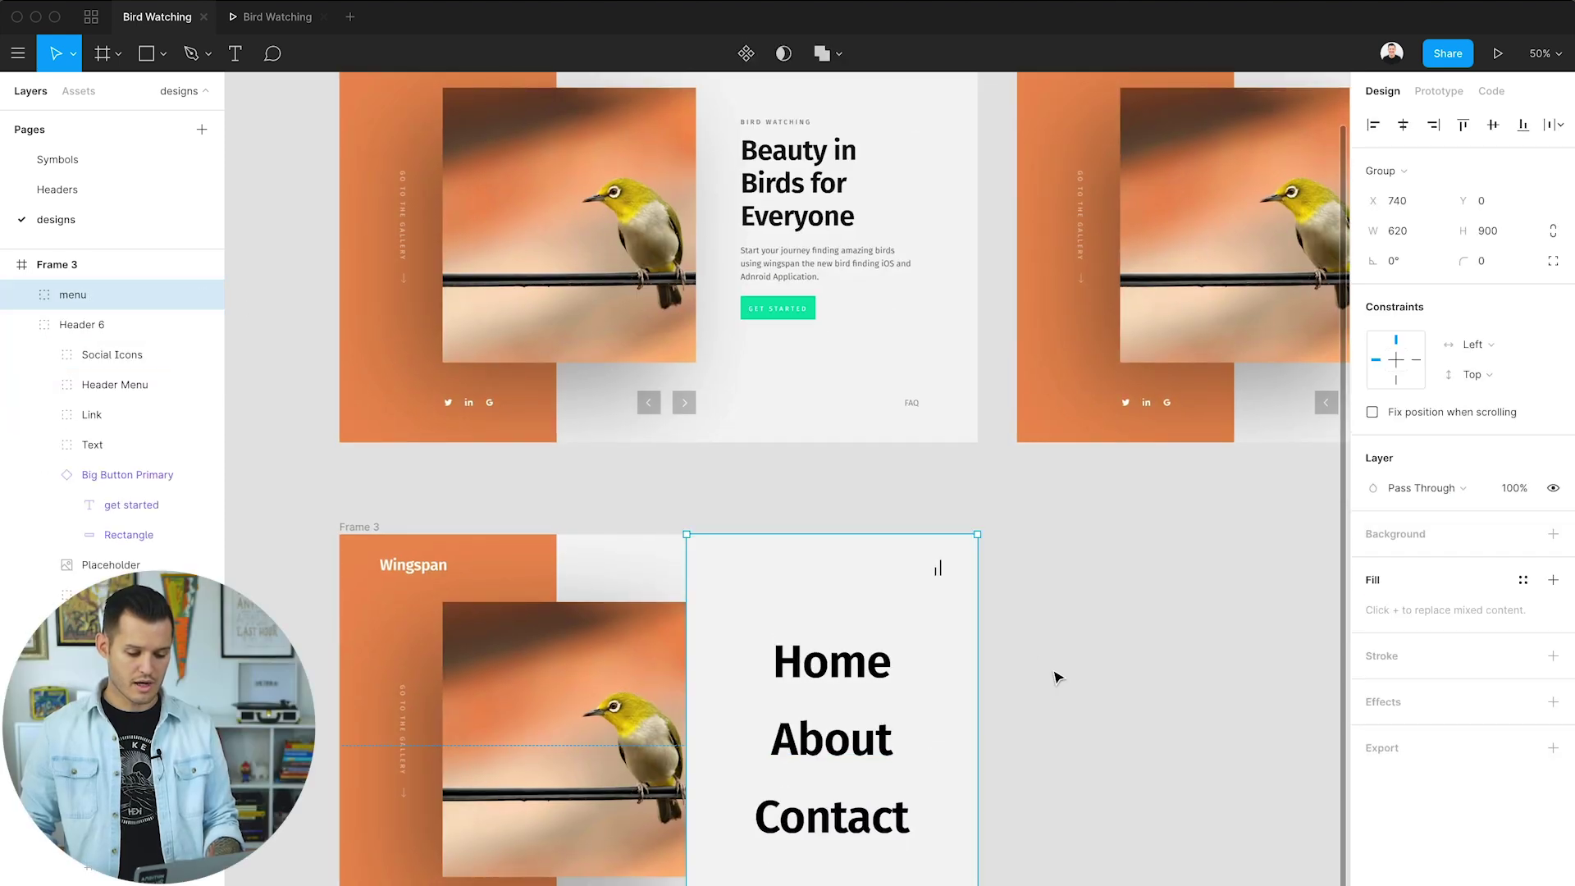
{"action": "scroll", "coordinate": [1061, 587], "scroll_direction": "up", "scroll_amount": 5}
- Paste the menu into Frame 1 and shift Home, About and Contact to the right
{"action": "left_click", "coordinate": [329, 330]}
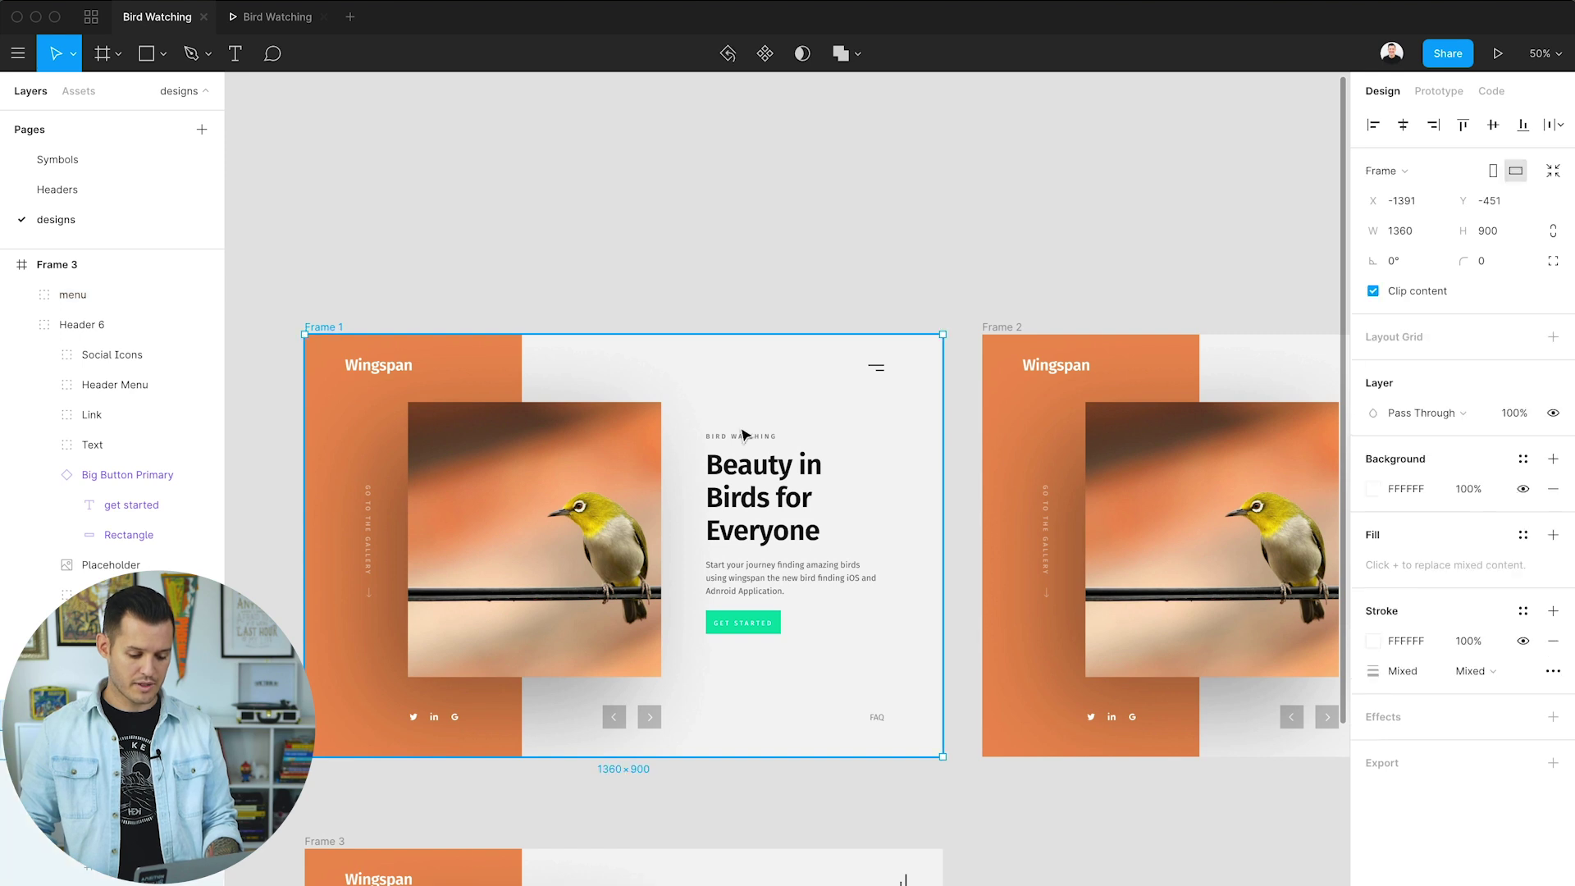
{"action": "key", "text": "ctrl+v"}
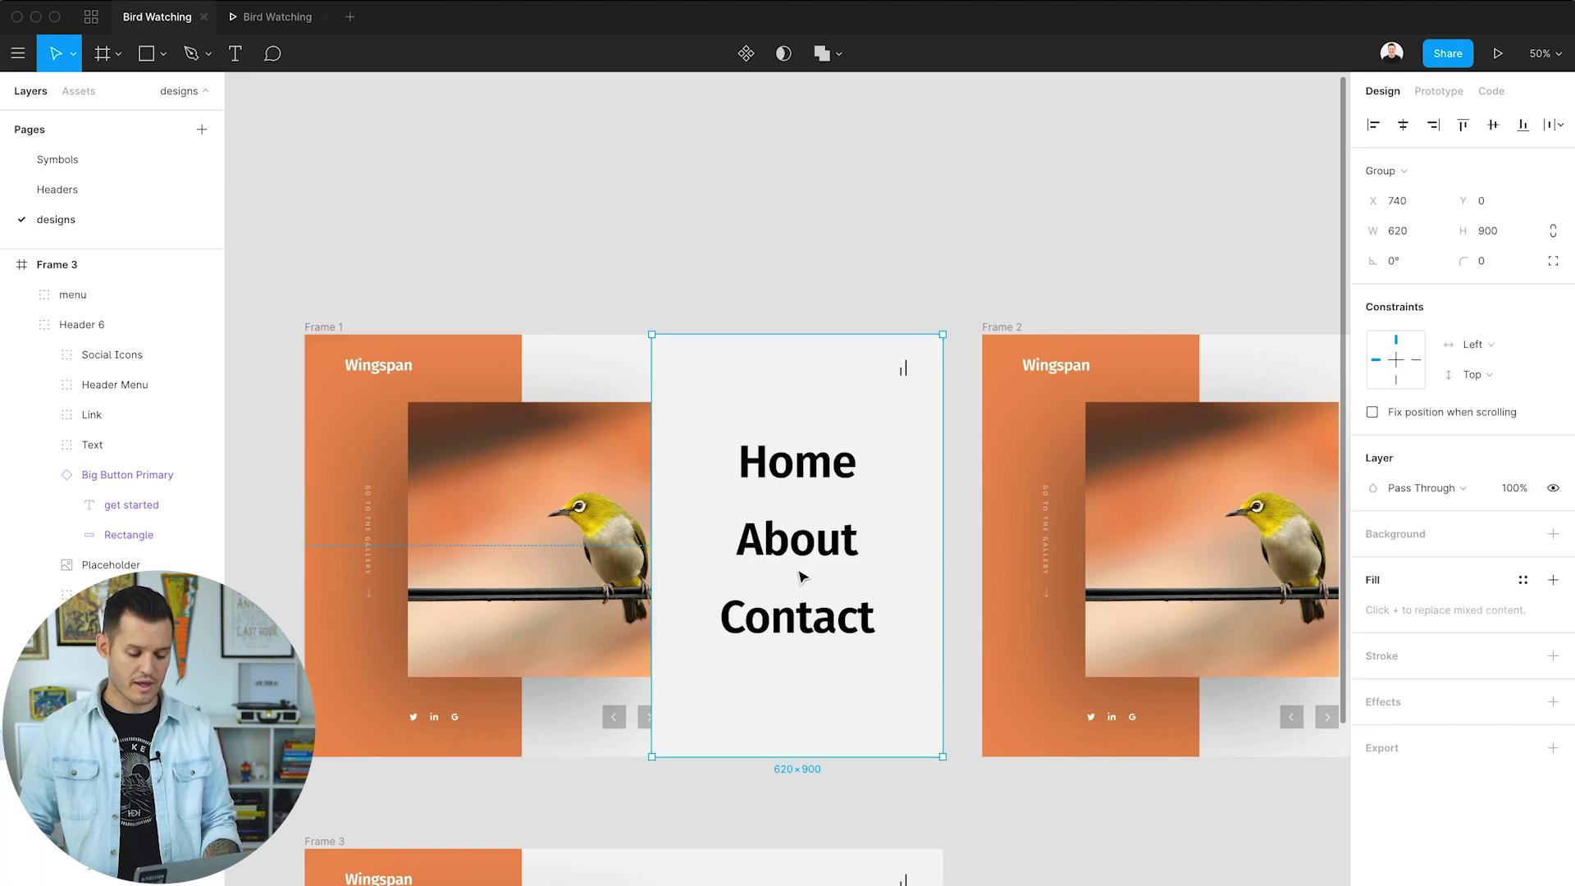
{"action": "double_click", "coordinate": [796, 477]}
{"action": "left_click", "coordinate": [801, 546], "text": "shift"}
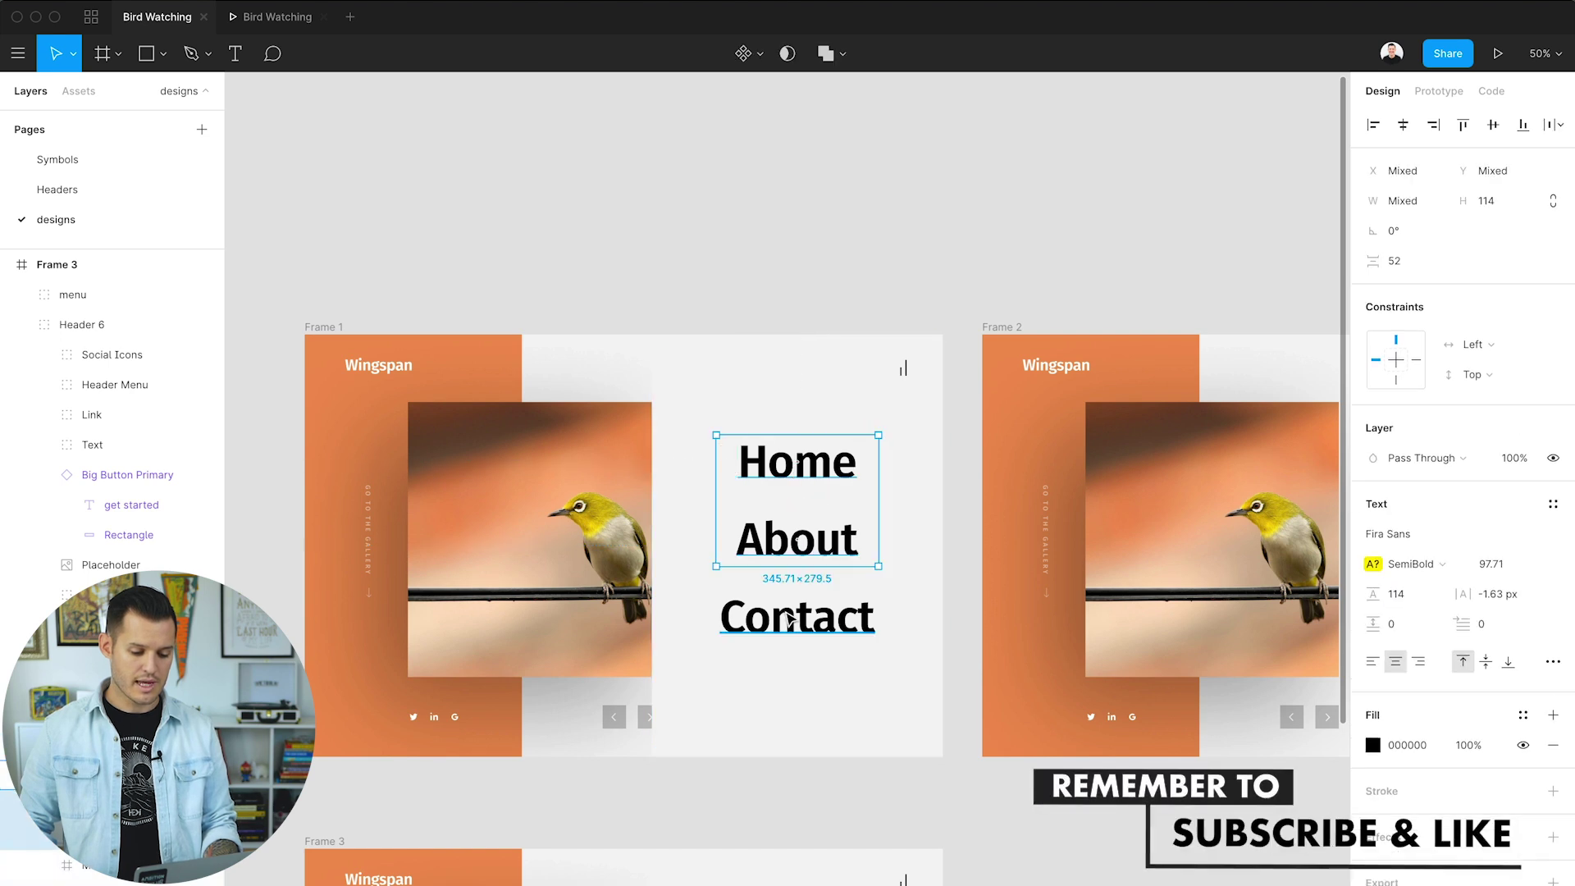
{"action": "left_click", "coordinate": [781, 625], "text": "shift"}
{"action": "left_click_drag", "start_coordinate": [773, 631], "coordinate": [852, 630]}
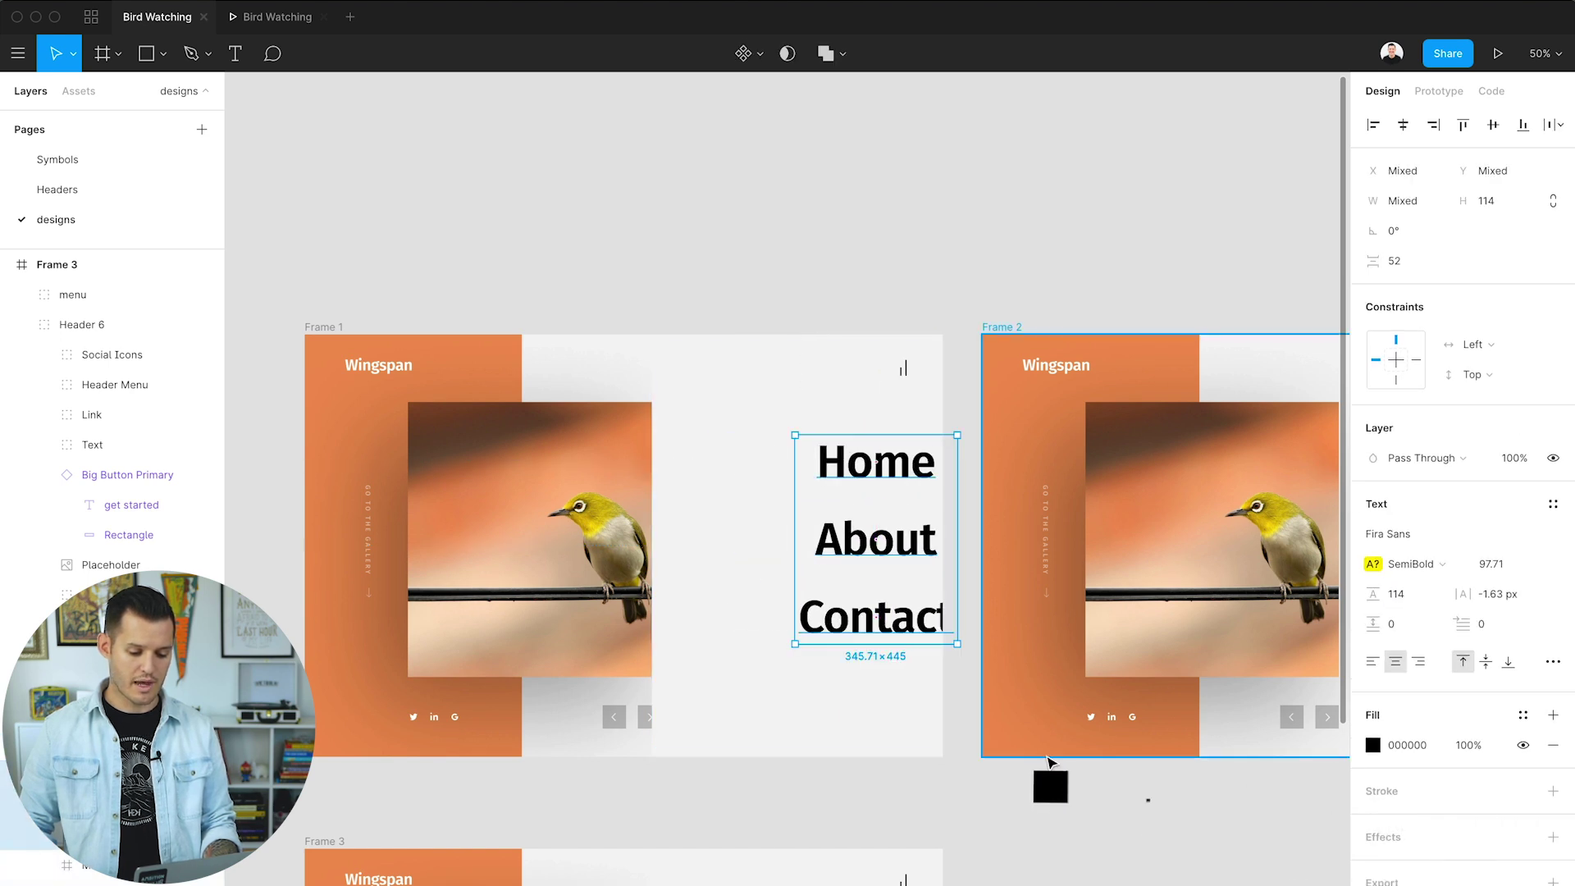
{"action": "key", "text": "Escape"}
- Push About and Contact further right so the three links are staggered
{"action": "left_click", "coordinate": [841, 543]}
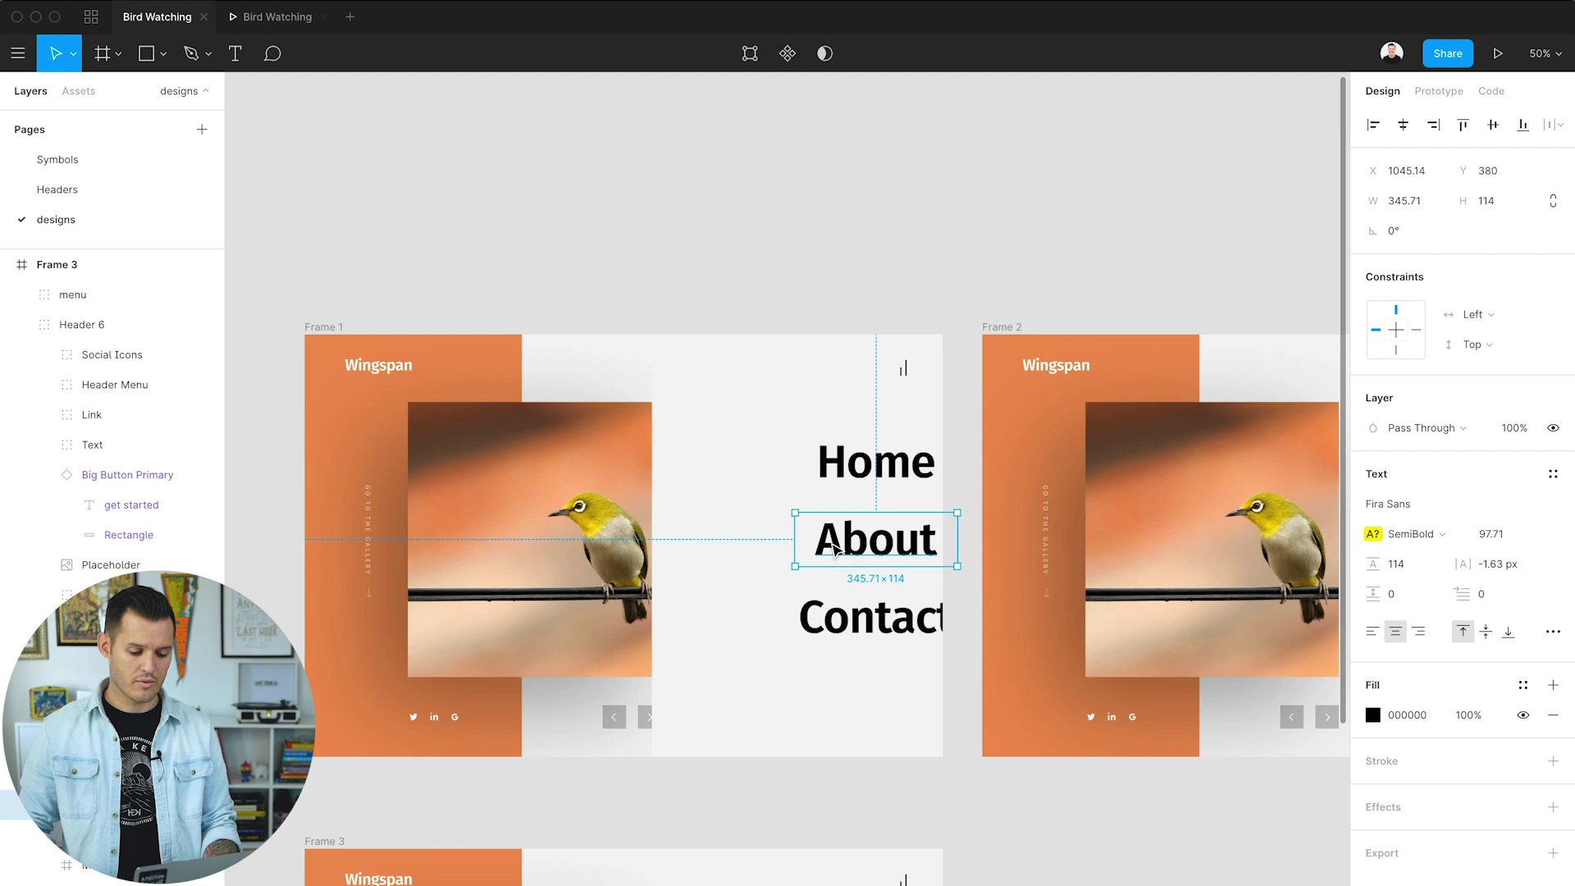
{"action": "left_click", "coordinate": [841, 629], "text": "shift"}
{"action": "left_click_drag", "start_coordinate": [840, 627], "coordinate": [919, 627]}
{"action": "key", "text": "Escape"}
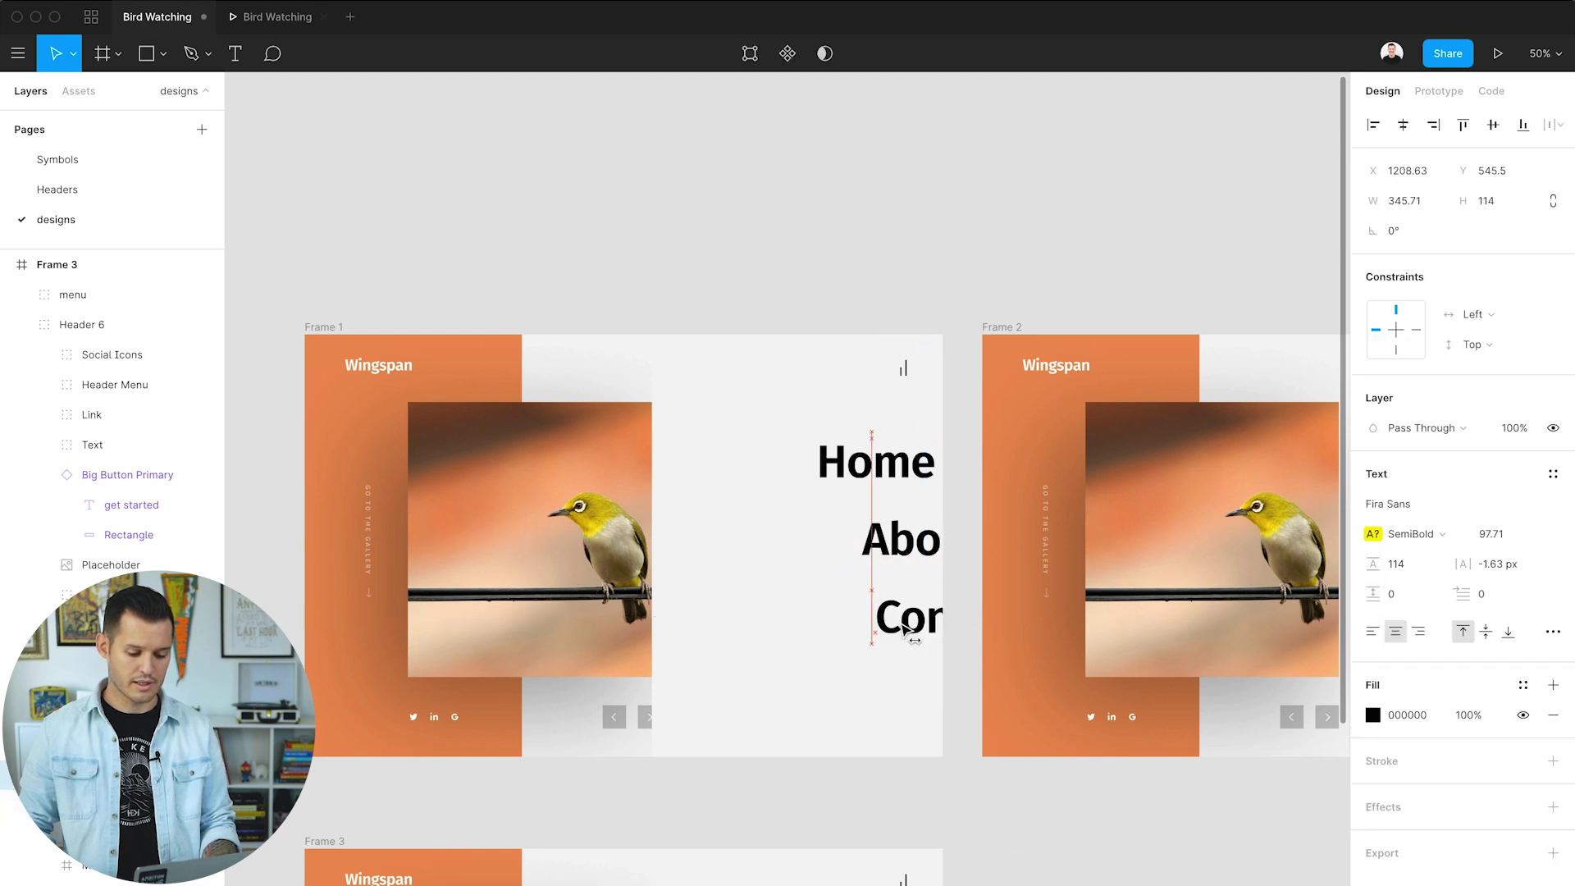
{"action": "left_click", "coordinate": [911, 637]}
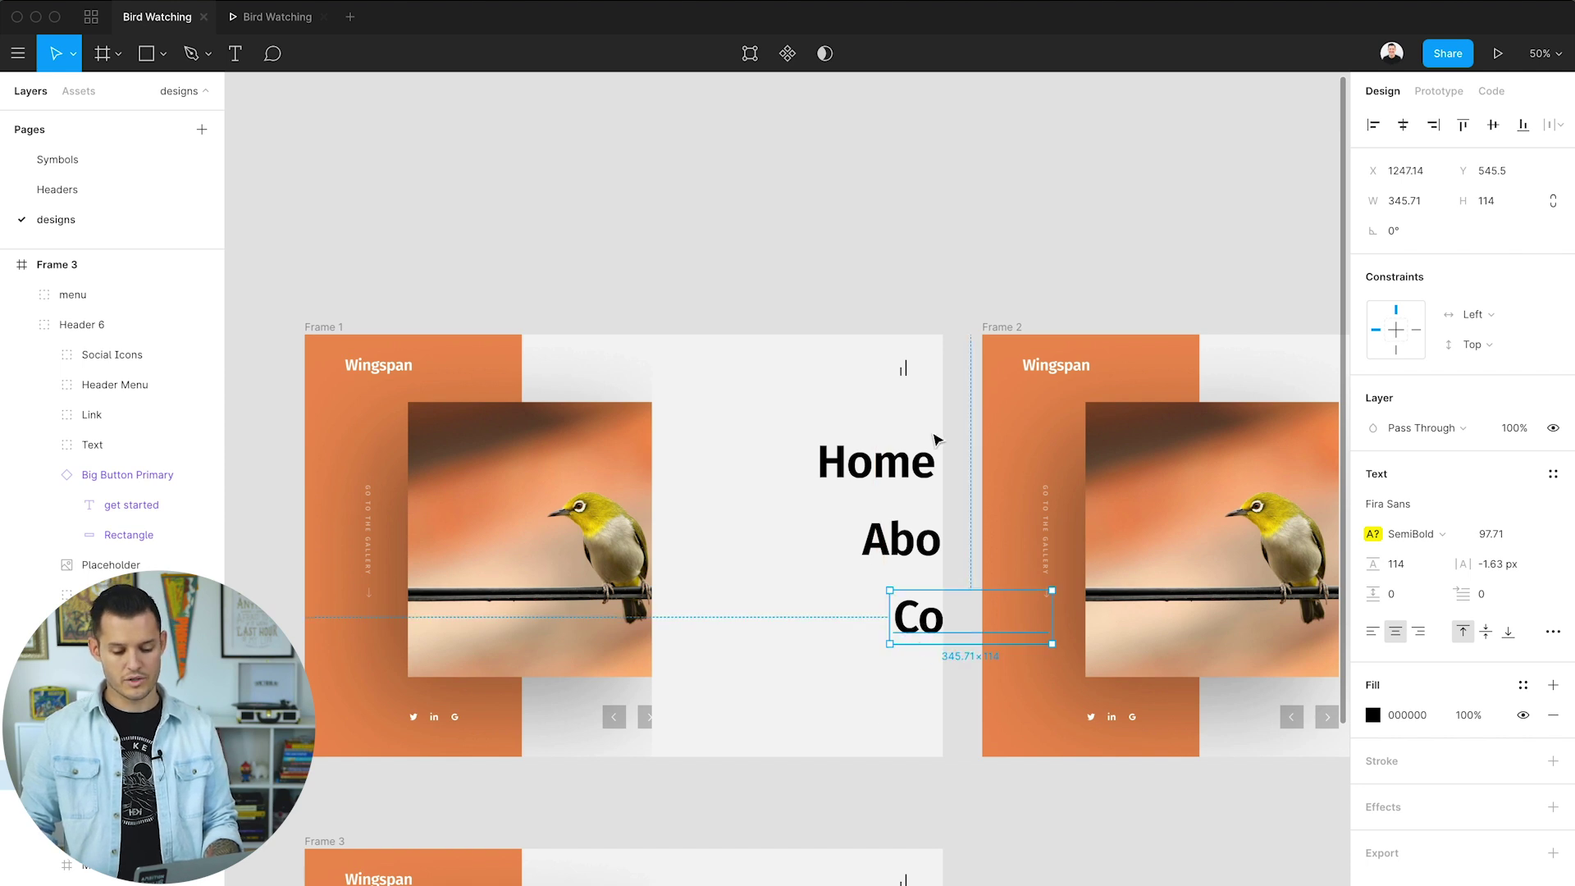
{"action": "key", "text": "Tab"}
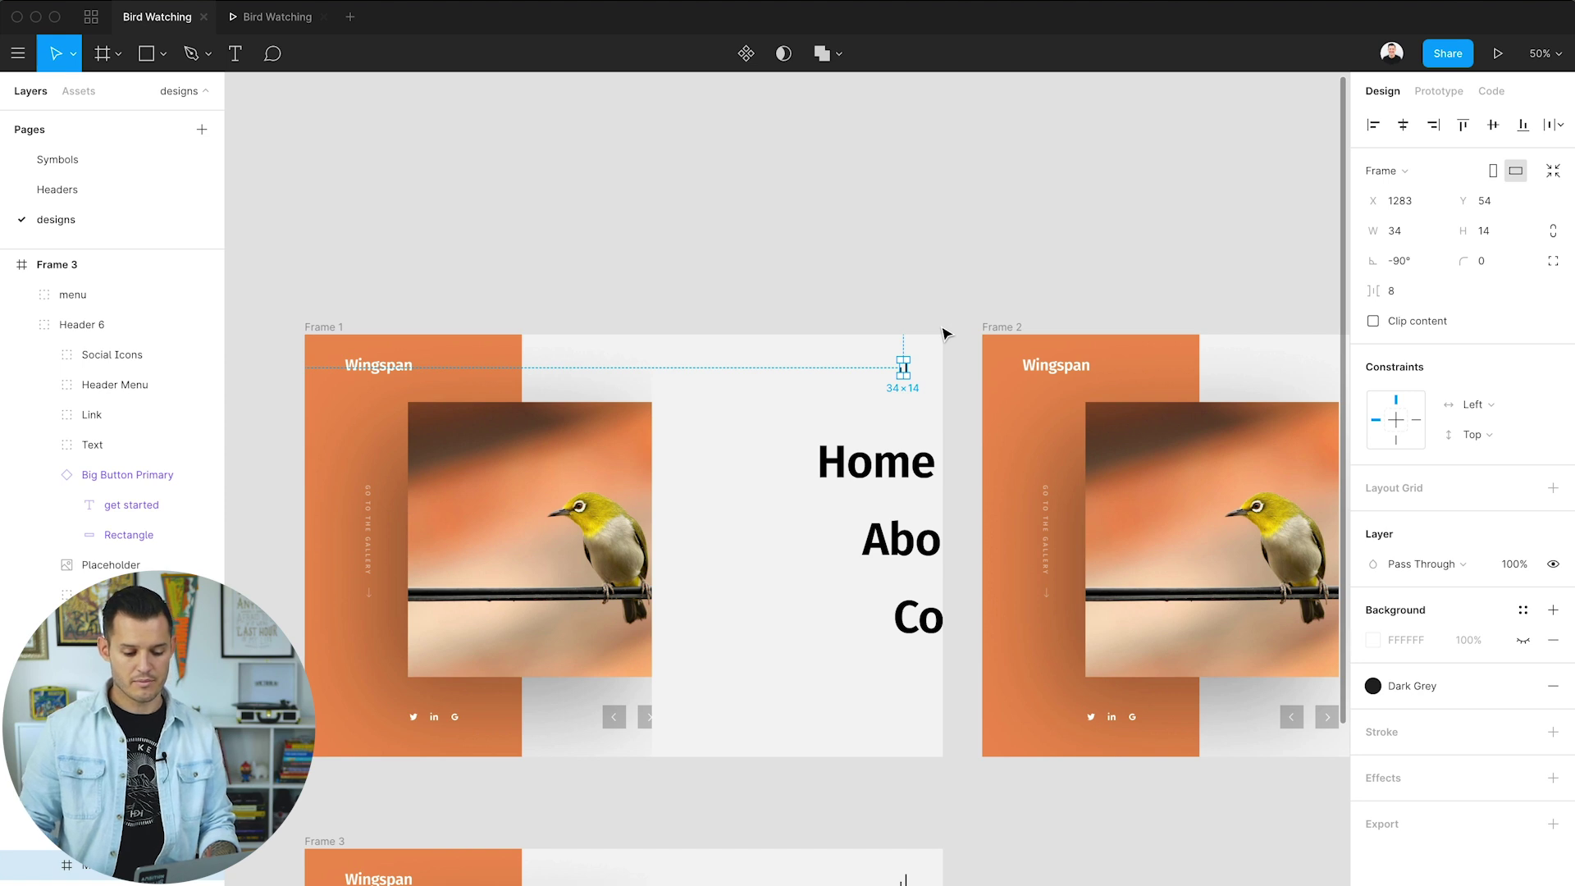
{"action": "key", "text": "Escape"}
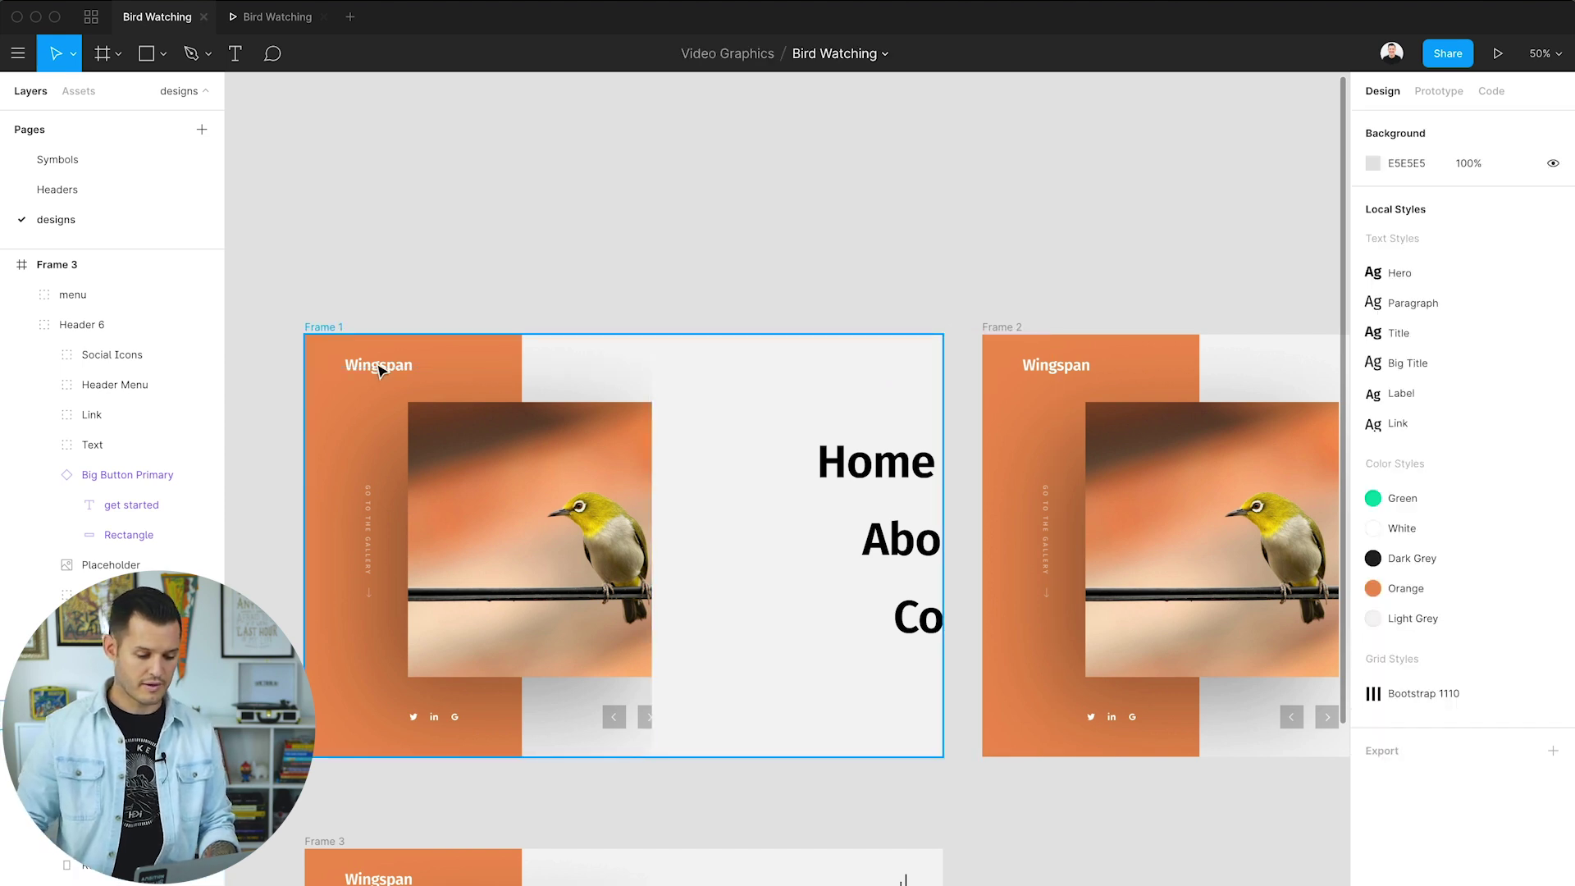
- Place Header Menu above the menu layer and push the menu past Frame 1's right edge
{"action": "left_click", "coordinate": [379, 369]}
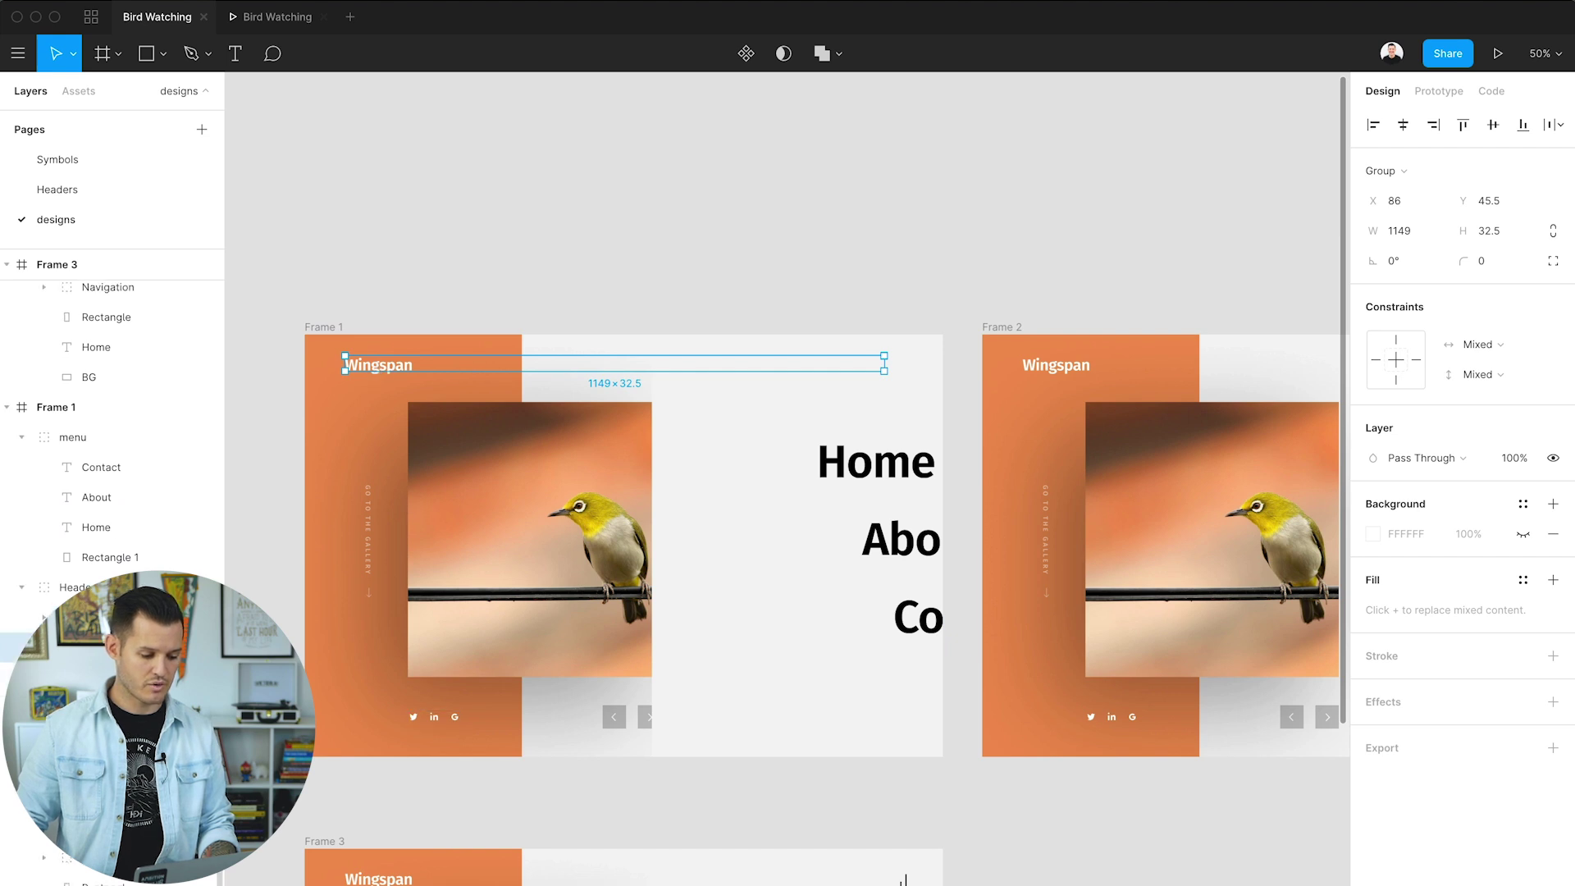
{"action": "left_click_drag", "start_coordinate": [100, 424], "coordinate": [99, 423]}
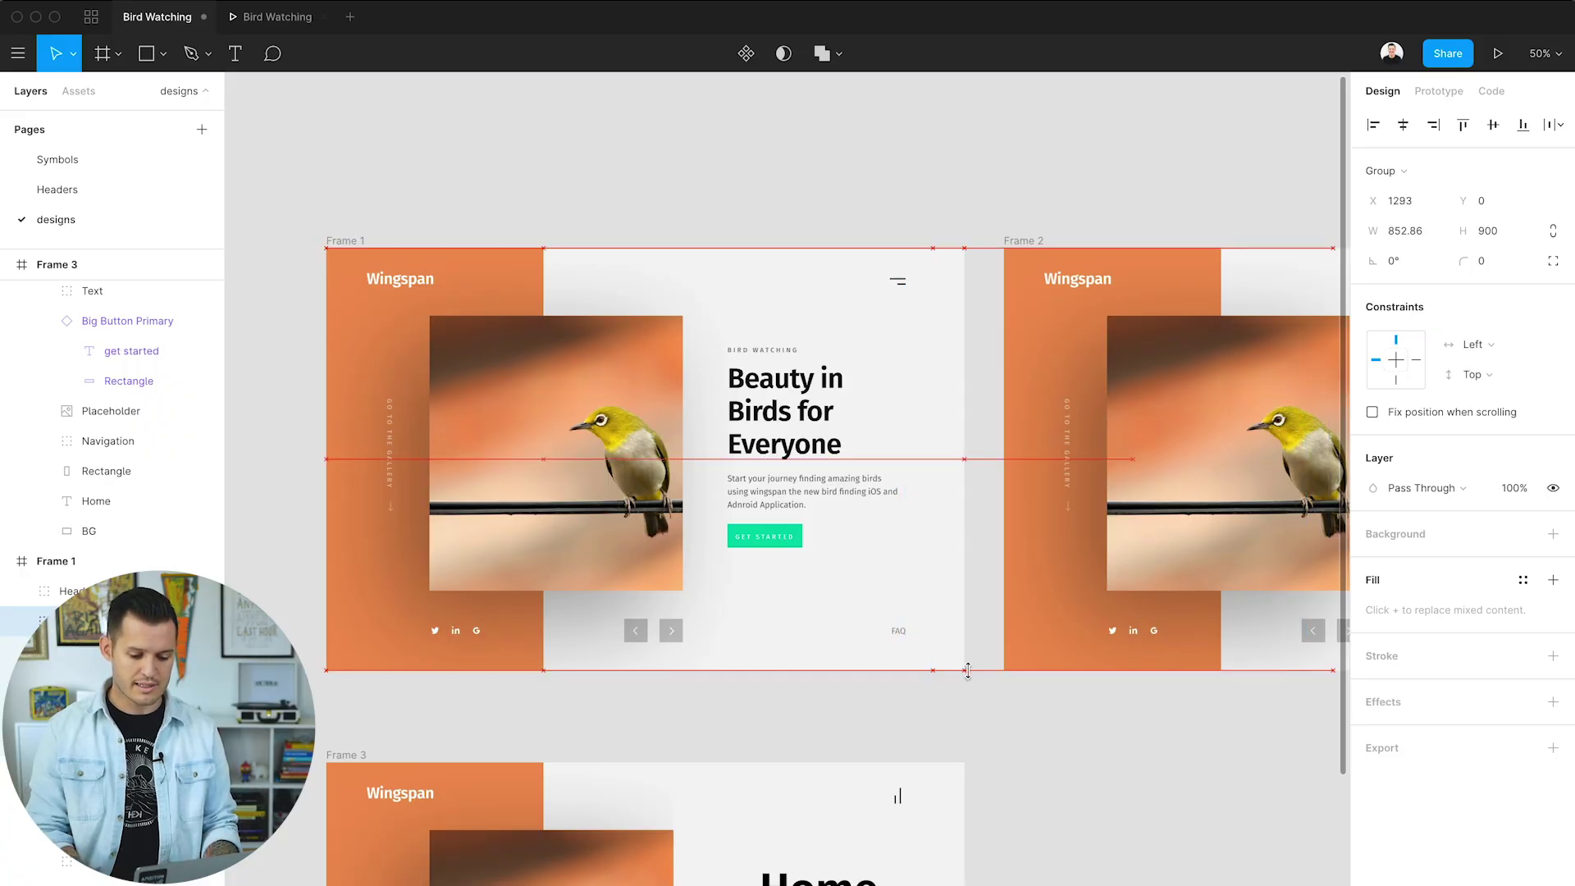
{"action": "left_click_drag", "start_coordinate": [968, 671], "coordinate": [970, 673]}
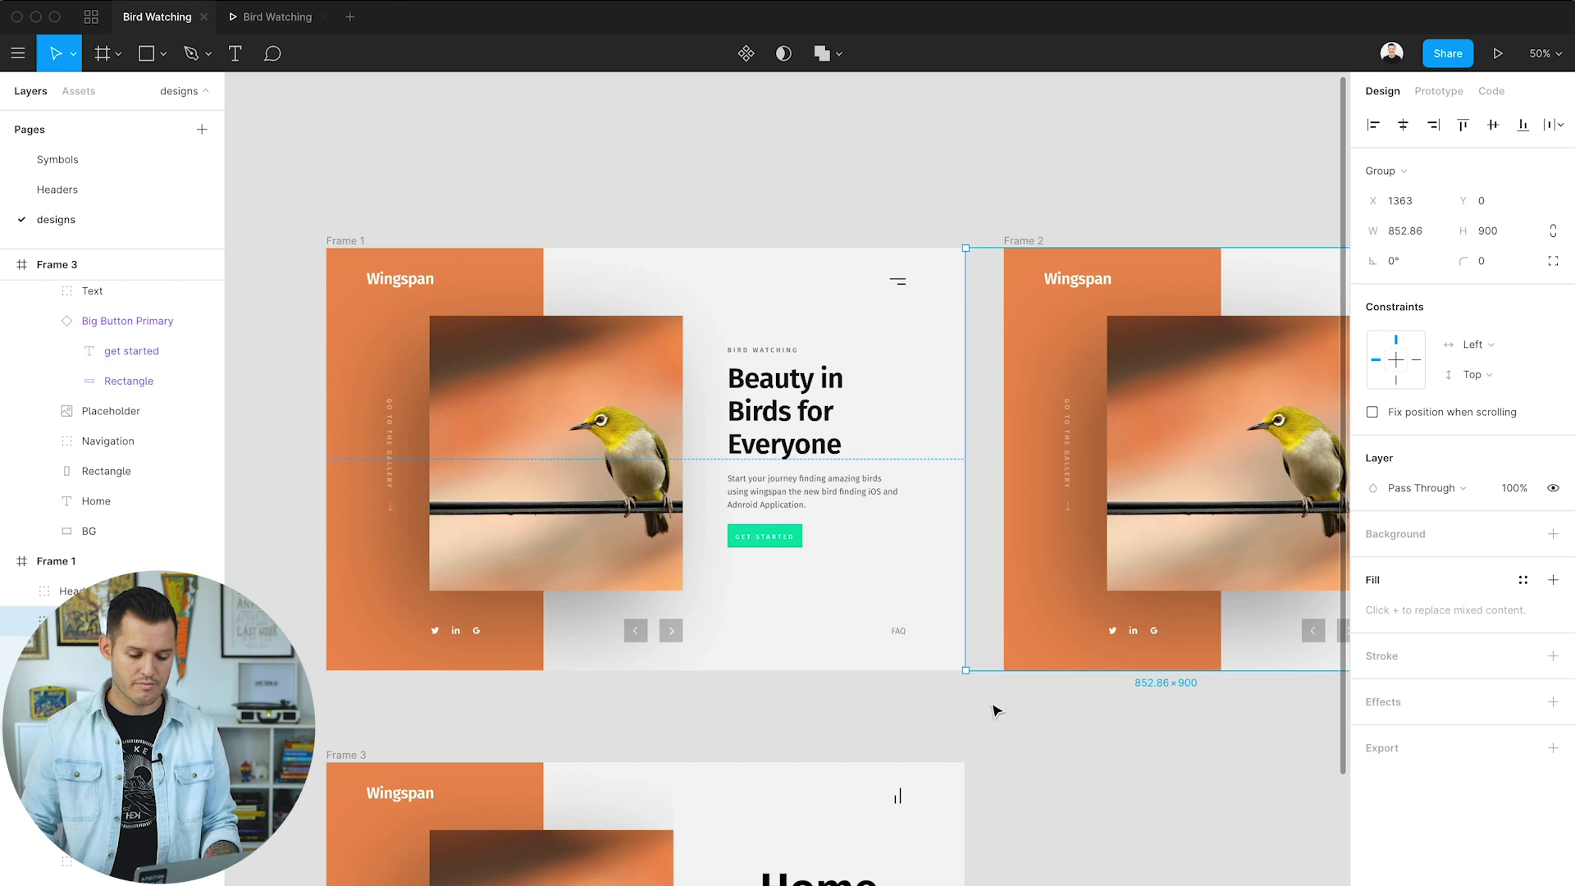
{"action": "left_click", "coordinate": [1059, 801]}
{"action": "scroll", "coordinate": [1083, 783], "scroll_direction": "down", "scroll_amount": 1}
{"action": "scroll", "coordinate": [1084, 783], "scroll_direction": "left", "scroll_amount": 1}
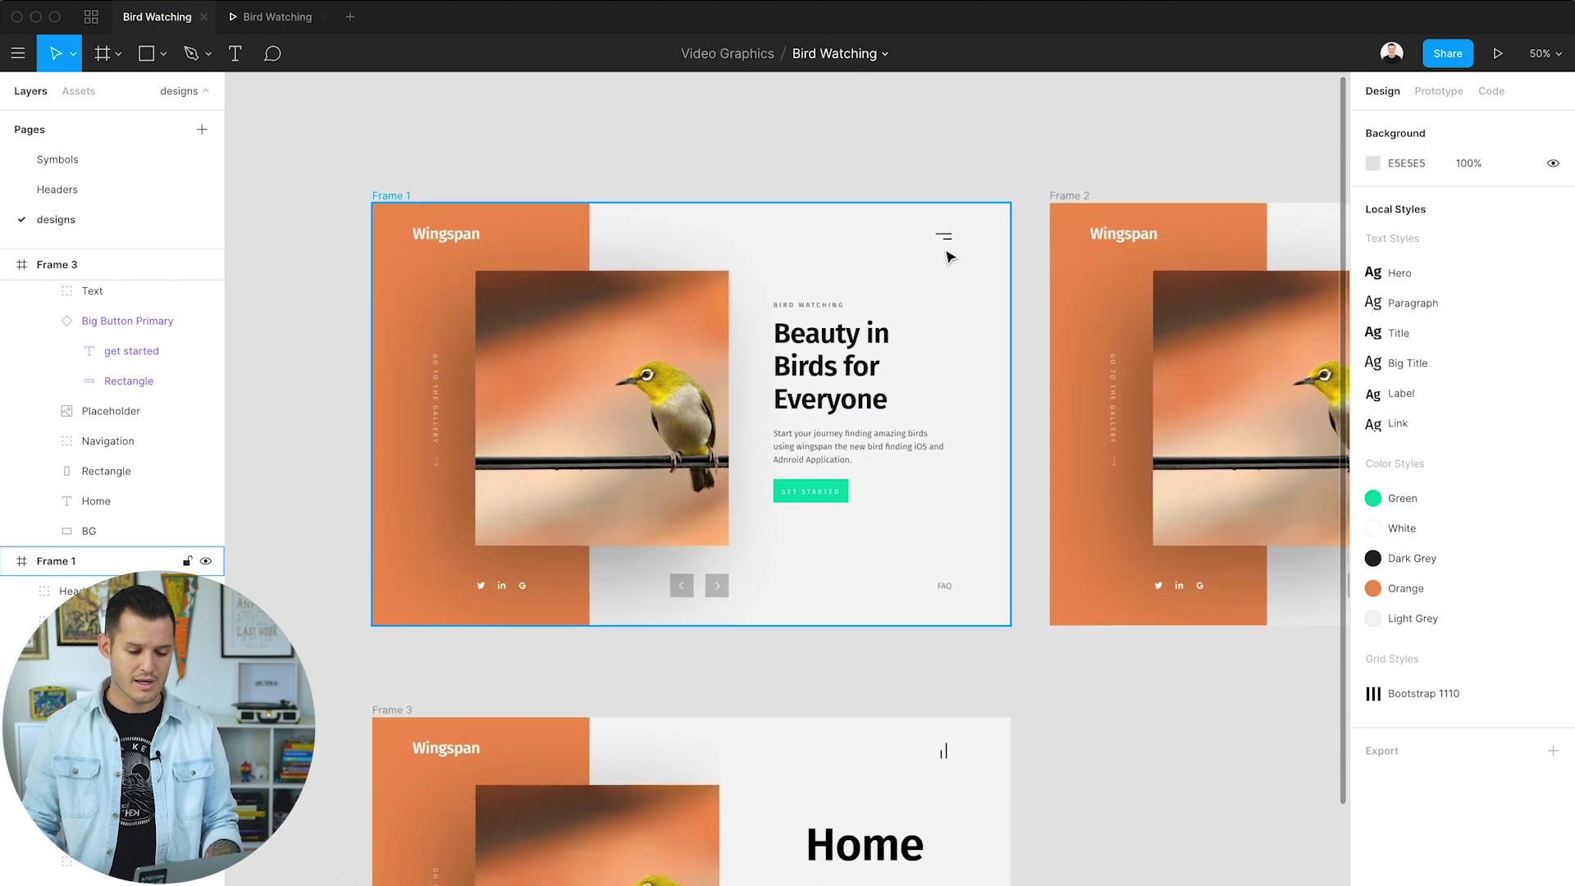
{"action": "scroll", "coordinate": [1083, 325], "scroll_direction": "down", "scroll_amount": 5}
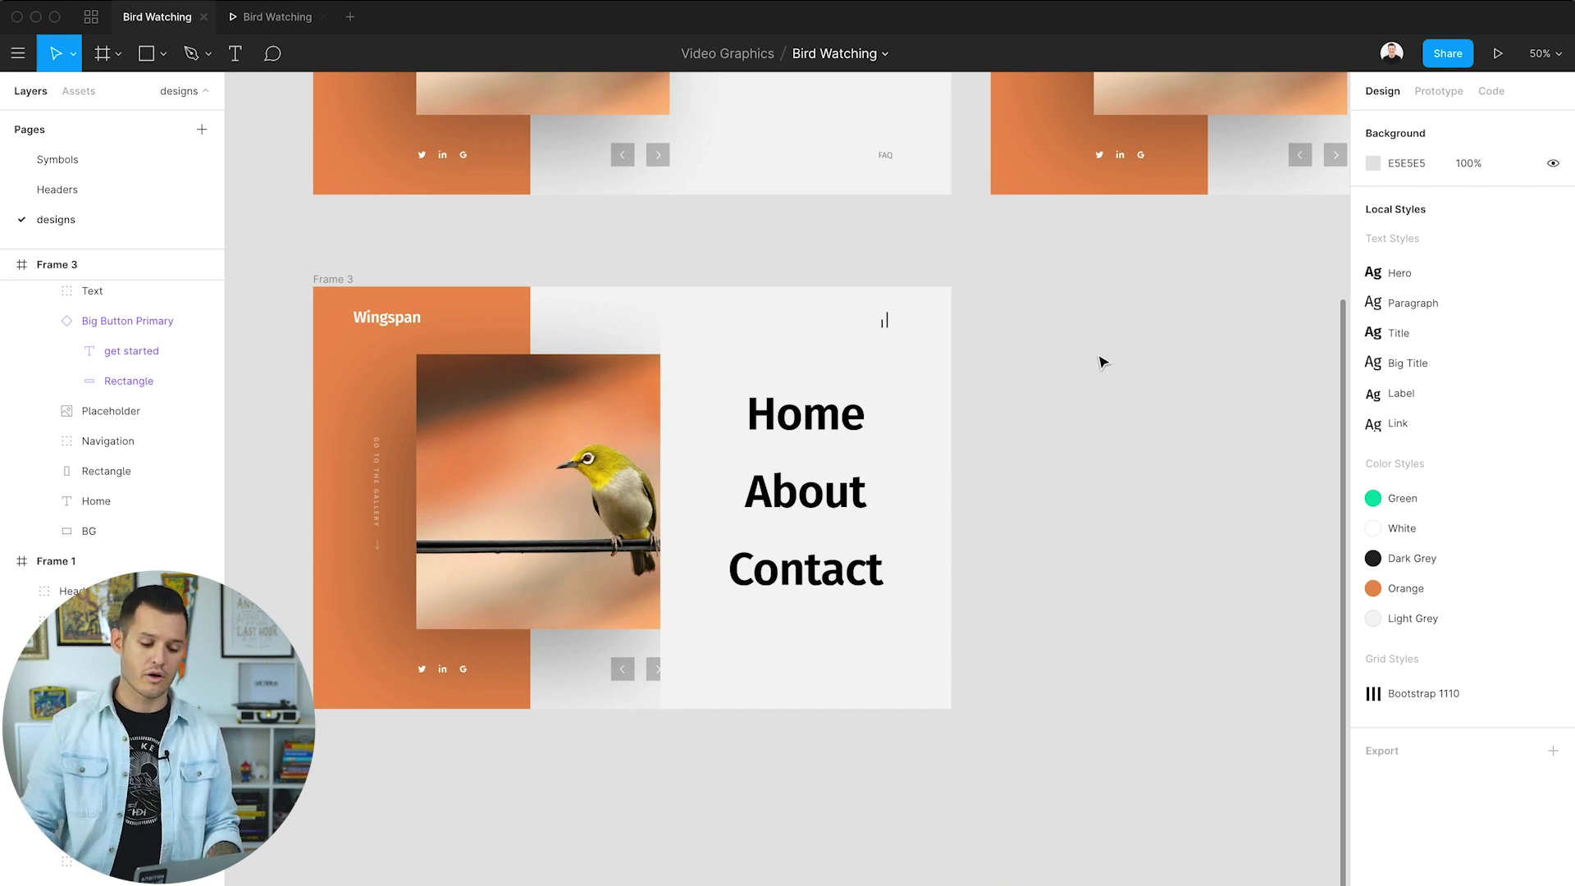
{"action": "scroll", "coordinate": [1101, 362], "scroll_direction": "up", "scroll_amount": 5}
{"action": "scroll", "coordinate": [1017, 689], "scroll_direction": "up", "scroll_amount": 1}
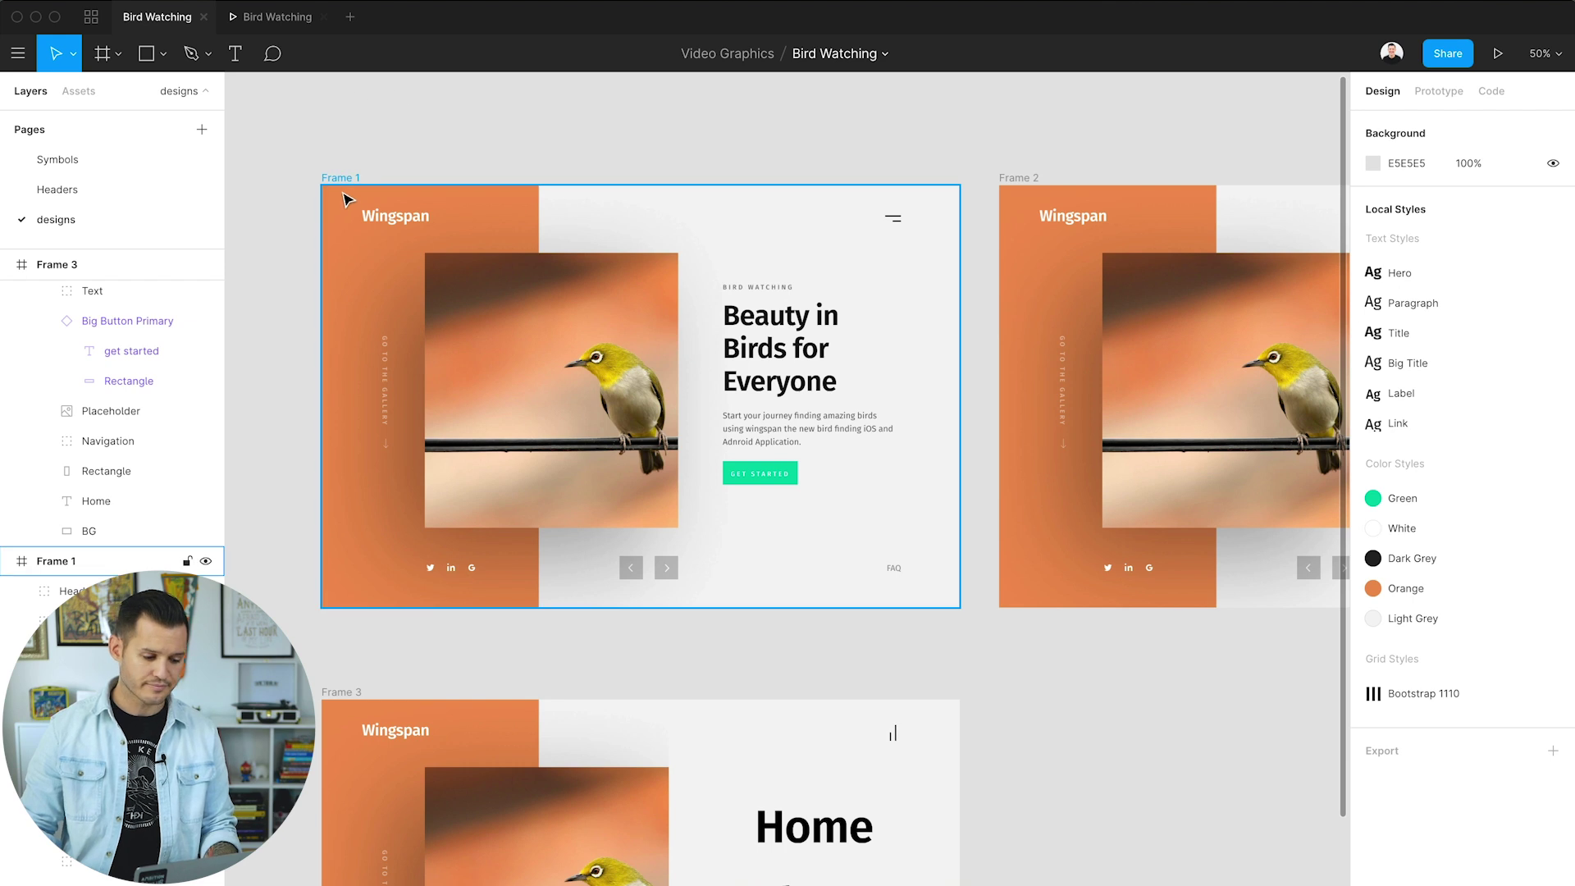
- Link Frame 1's menu icon to Frame 3 using Ease In And Out
{"action": "left_click", "coordinate": [894, 222]}
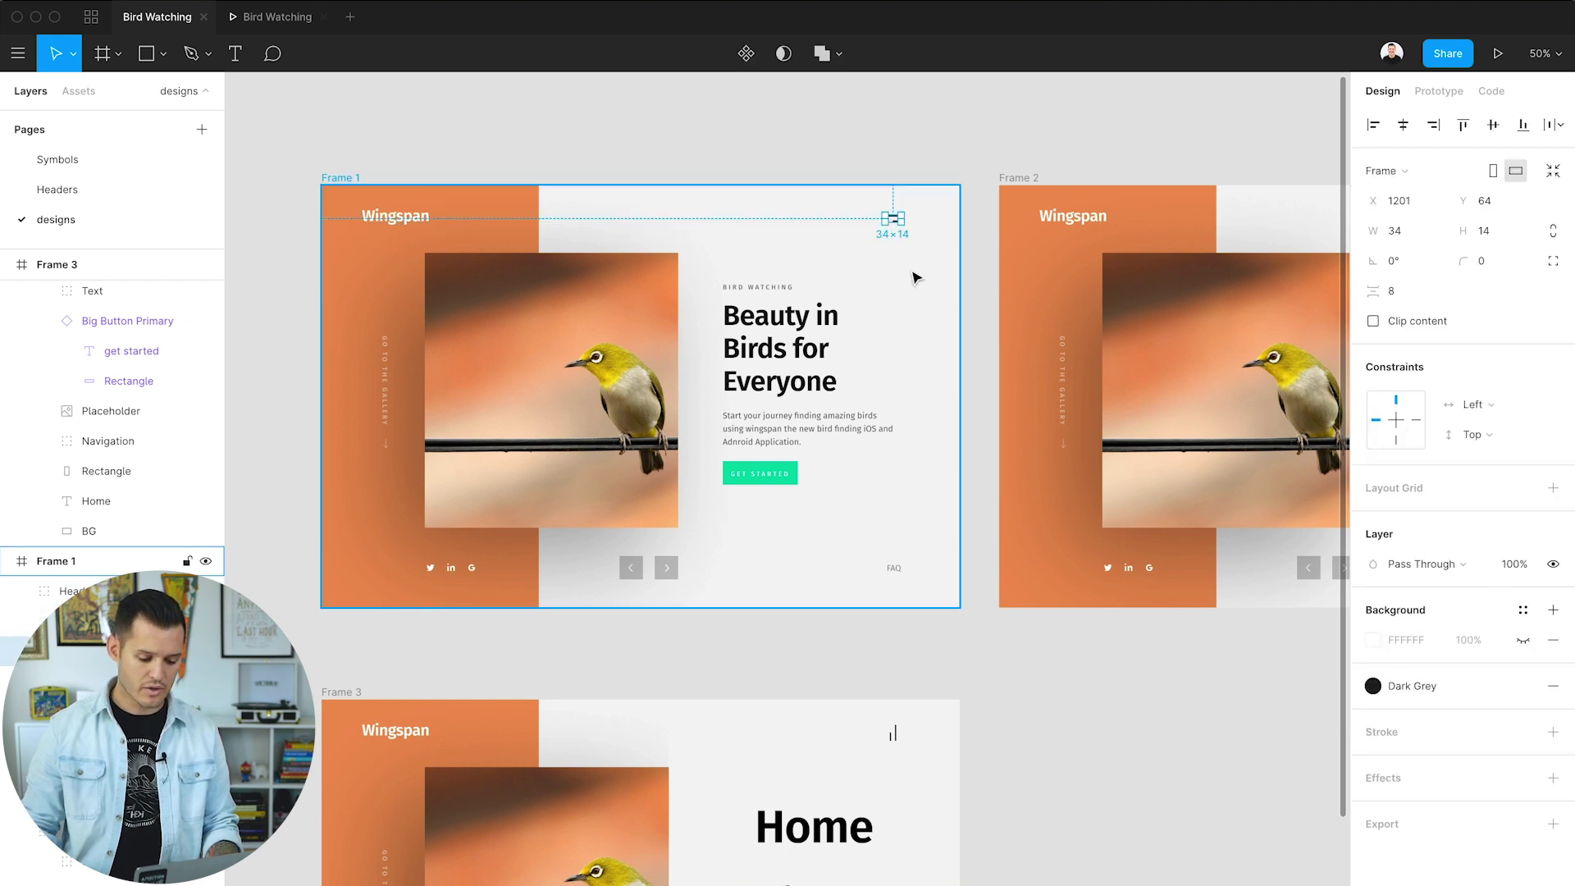
{"action": "left_click", "coordinate": [1439, 91]}
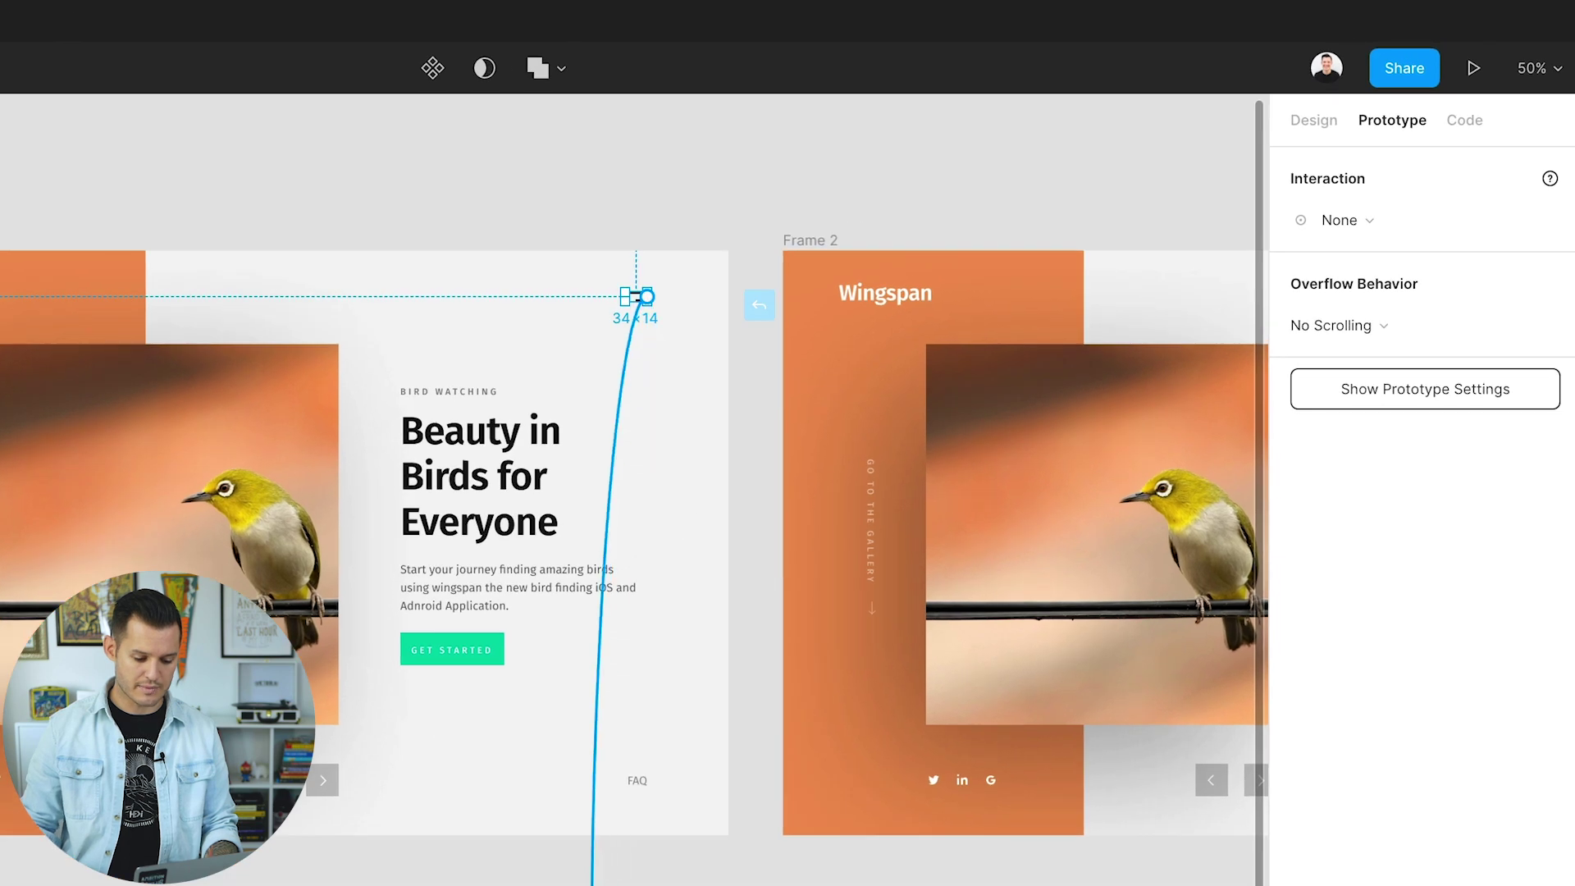
{"action": "left_click_drag", "start_coordinate": [869, 227], "coordinate": [591, 763]}
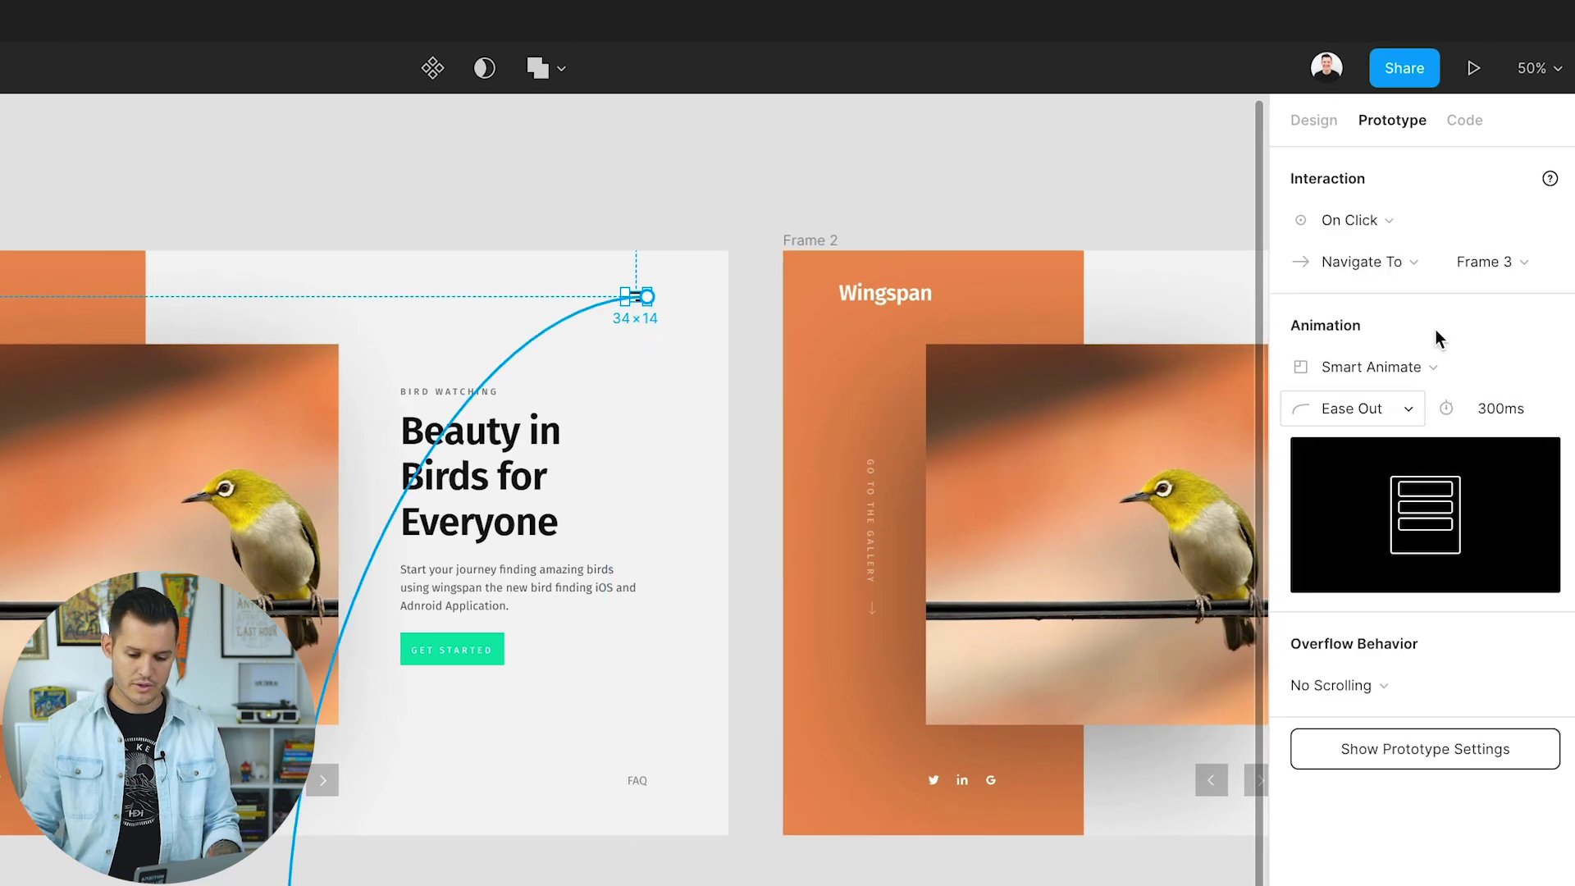
{"action": "left_click", "coordinate": [1353, 420]}
{"action": "left_click", "coordinate": [1391, 437]}
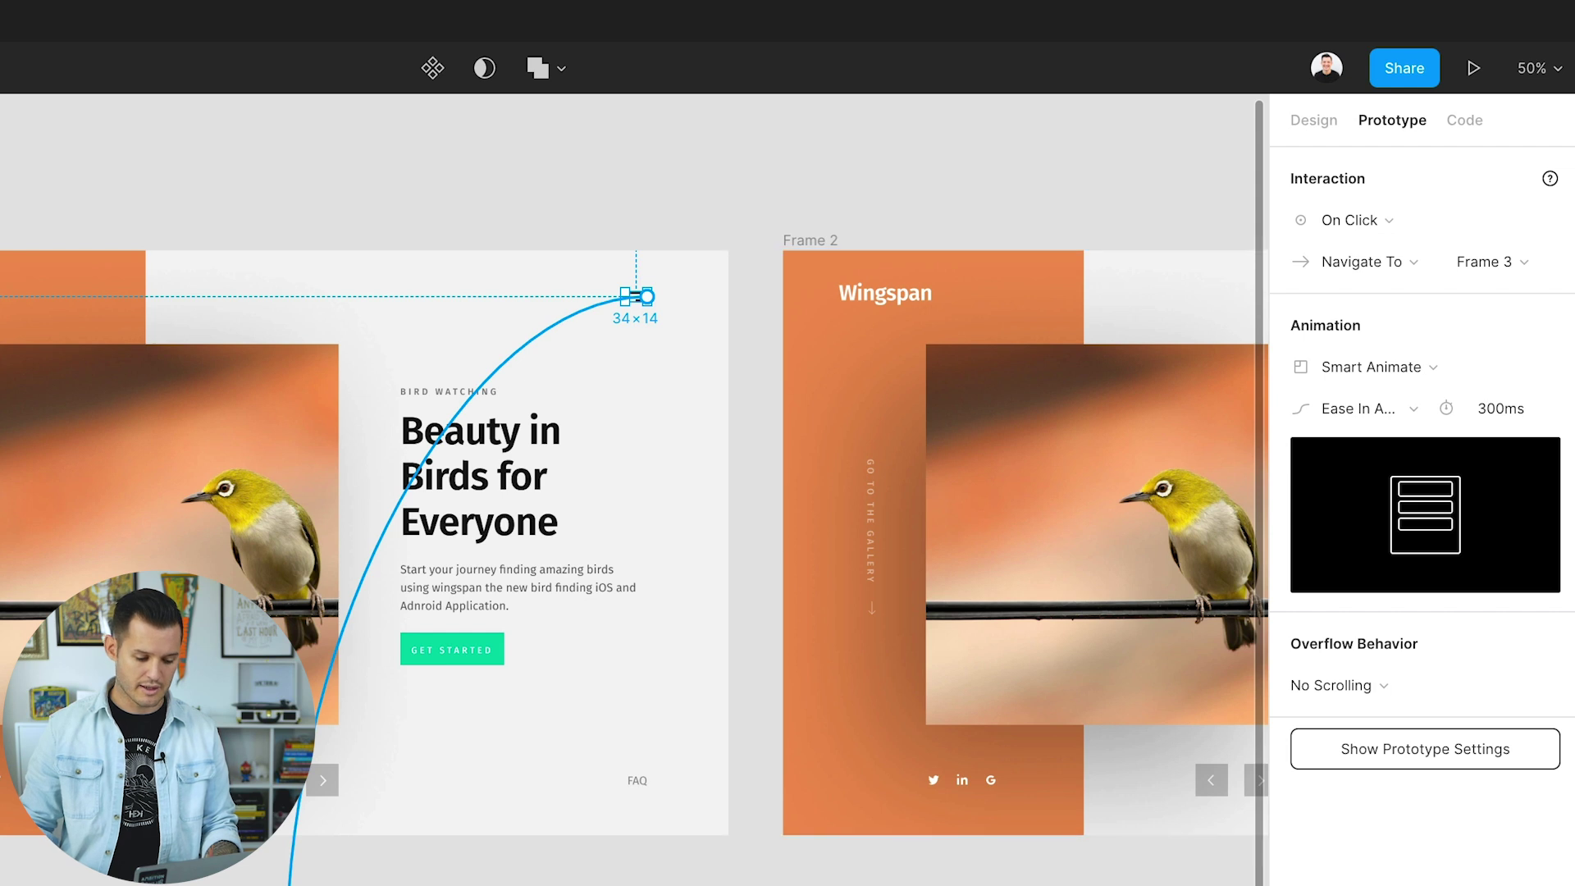
{"action": "scroll", "coordinate": [698, 770], "scroll_direction": "down", "scroll_amount": 5}
- Link Frame 3's menu icon back to Frame 1 and start the prototype preview
{"action": "left_click", "coordinate": [619, 724]}
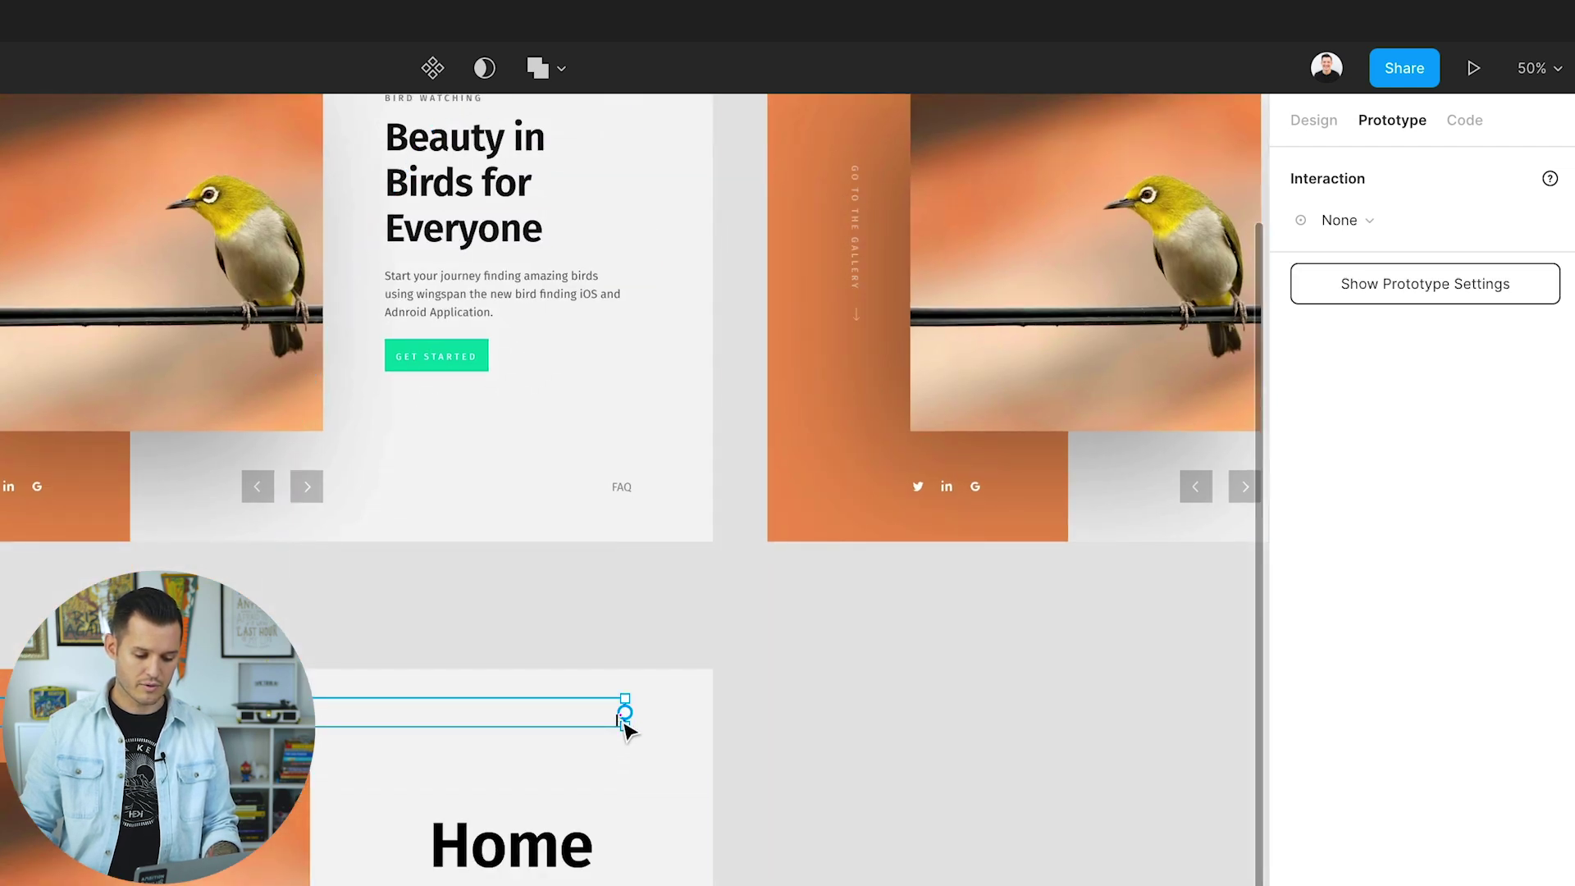
{"action": "left_click", "coordinate": [619, 723]}
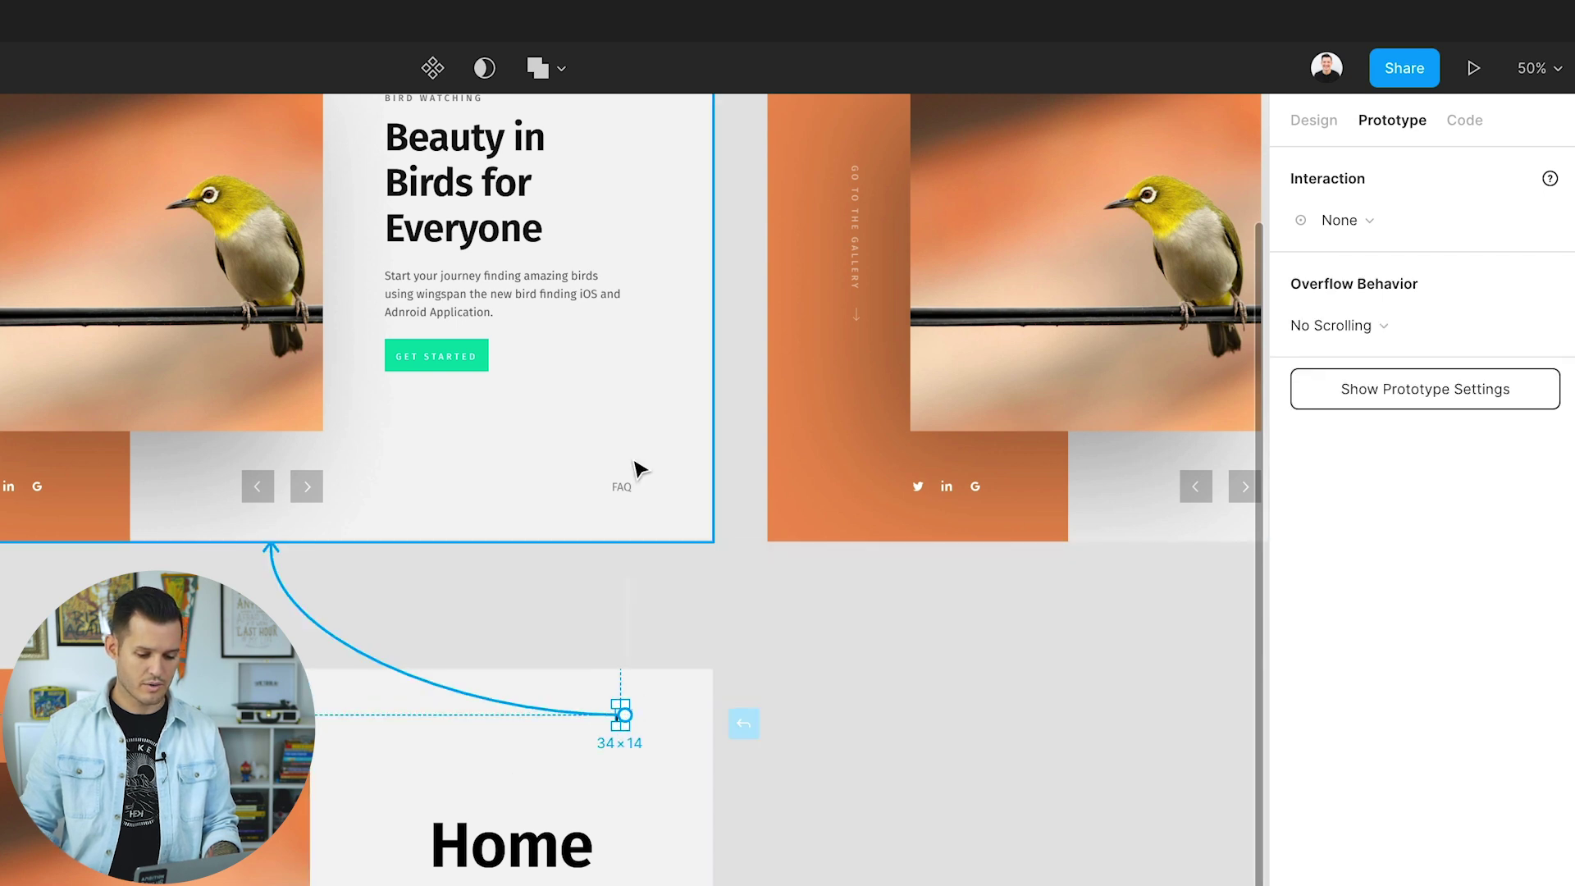
{"action": "left_click_drag", "start_coordinate": [623, 713], "coordinate": [637, 468]}
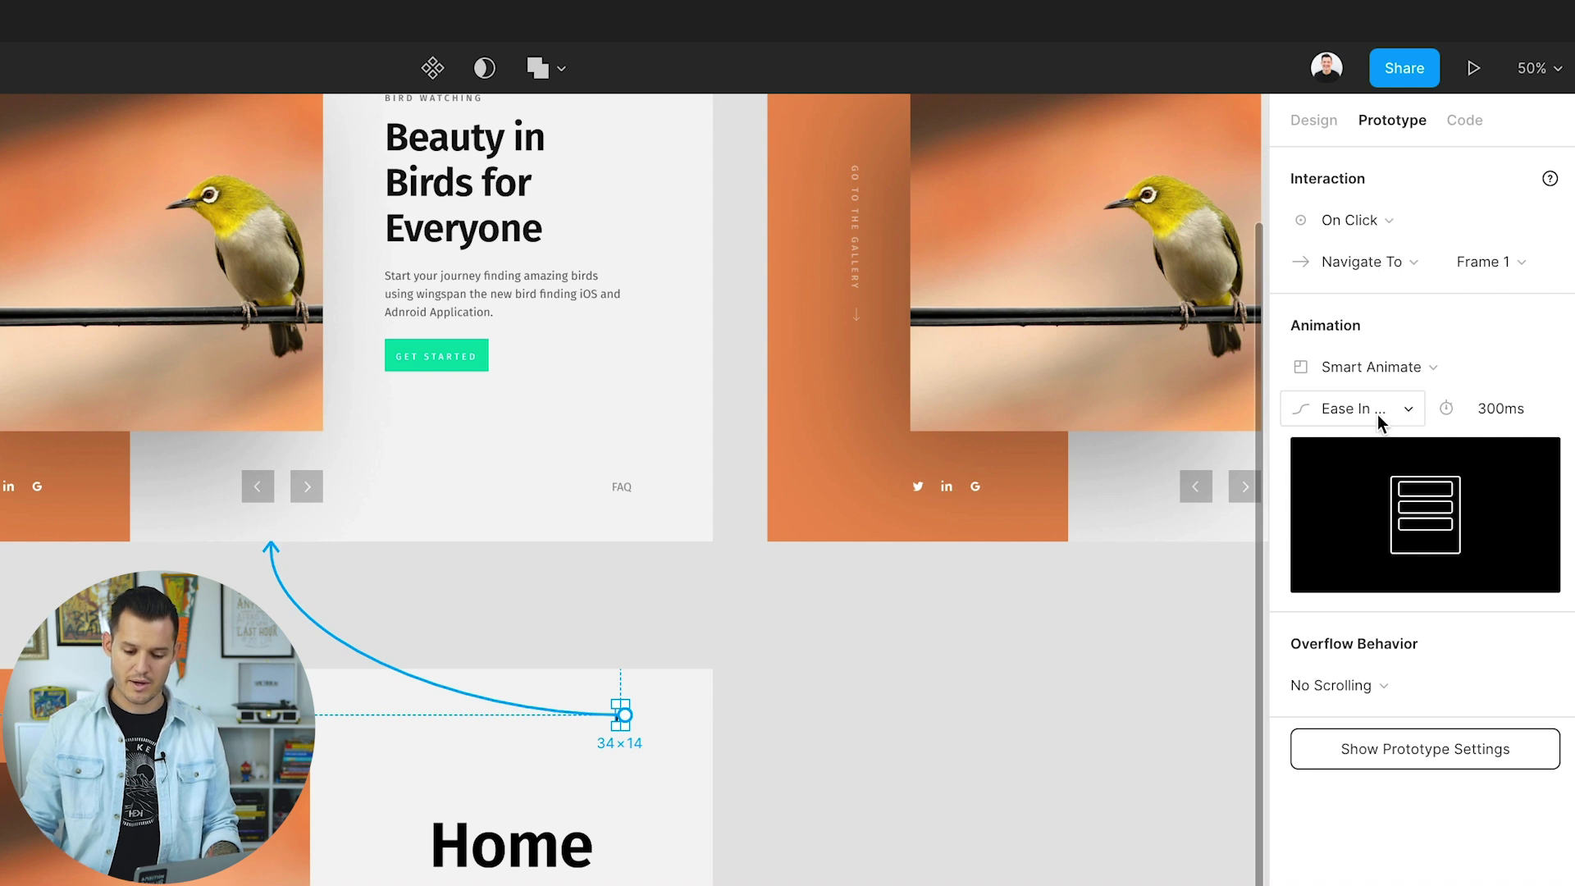
{"action": "left_click", "coordinate": [808, 697]}
{"action": "left_click", "coordinate": [598, 245]}
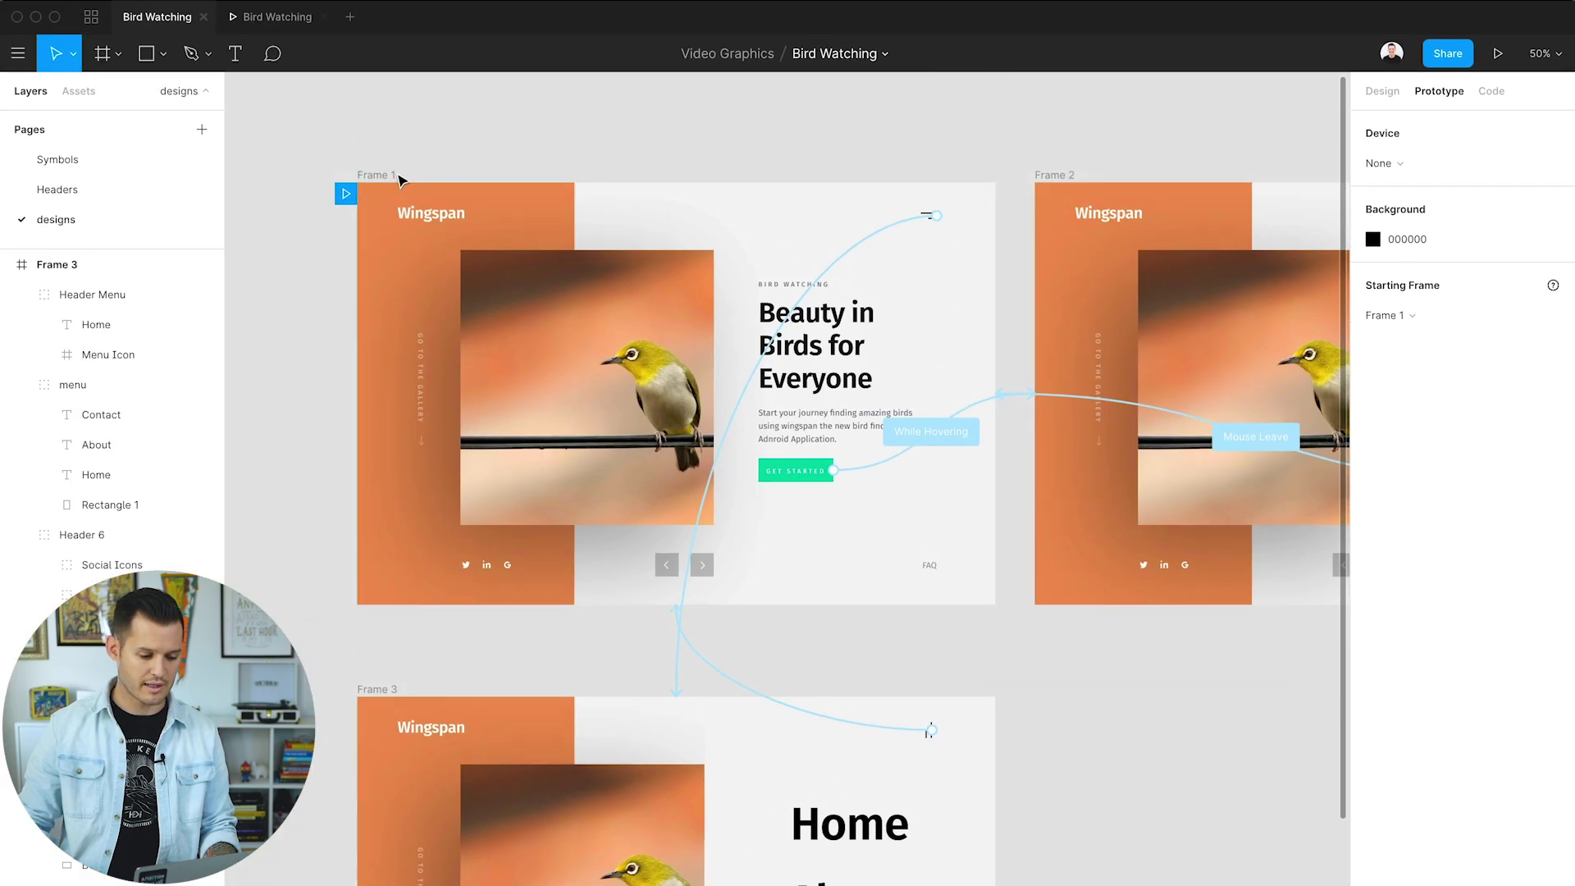
{"action": "left_click", "coordinate": [281, 17]}
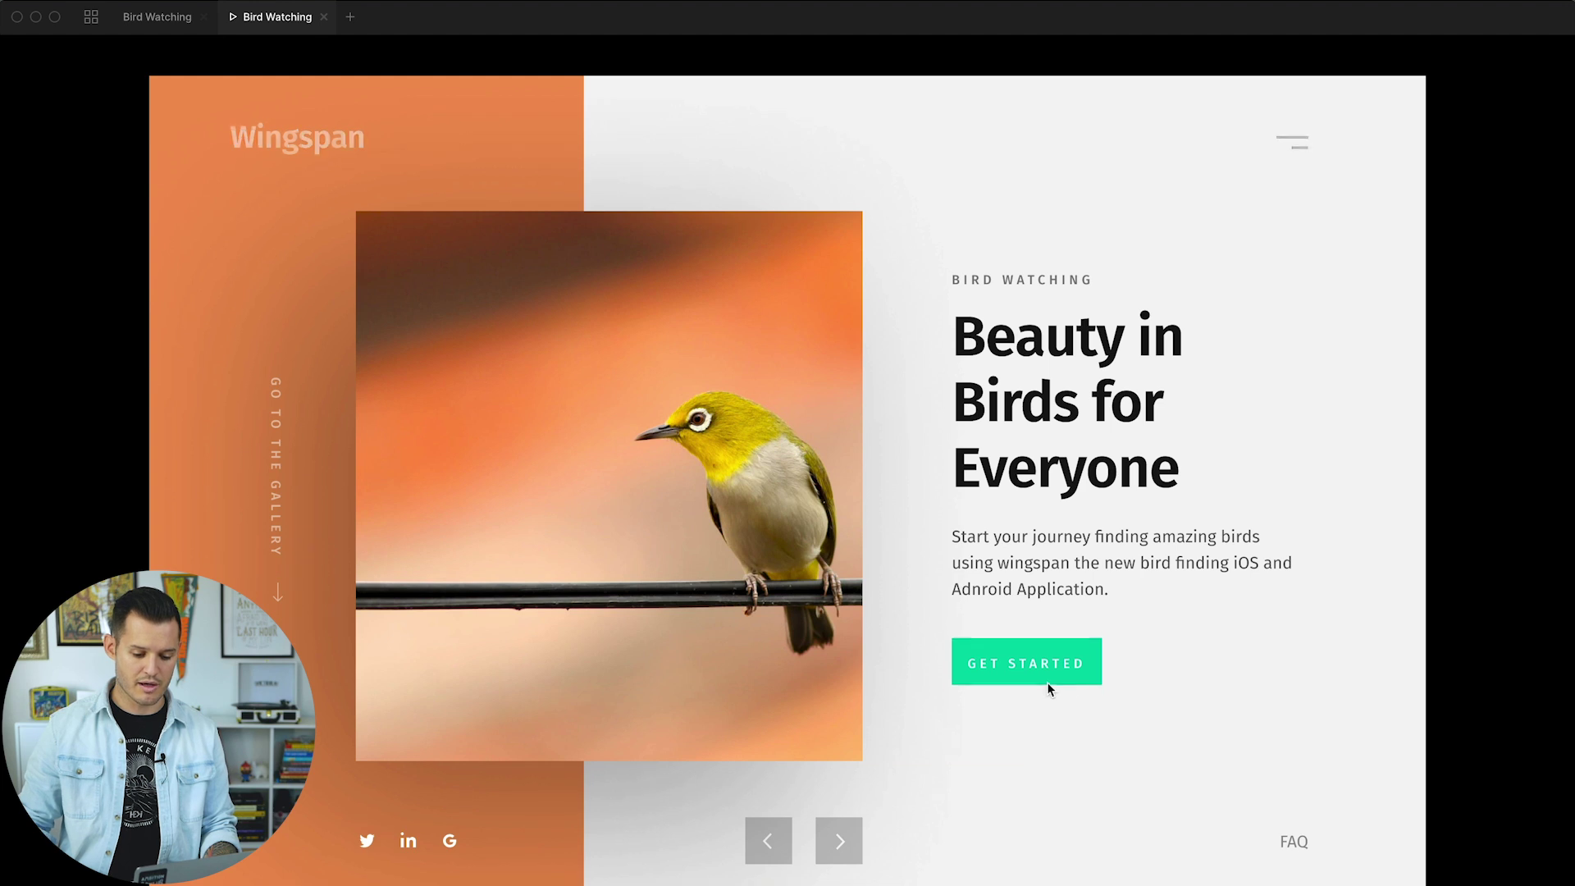
- Toggle the hamburger menu open and closed in the prototype, then return to the editor
{"action": "left_click", "coordinate": [1303, 151]}
{"action": "left_click", "coordinate": [1296, 151]}
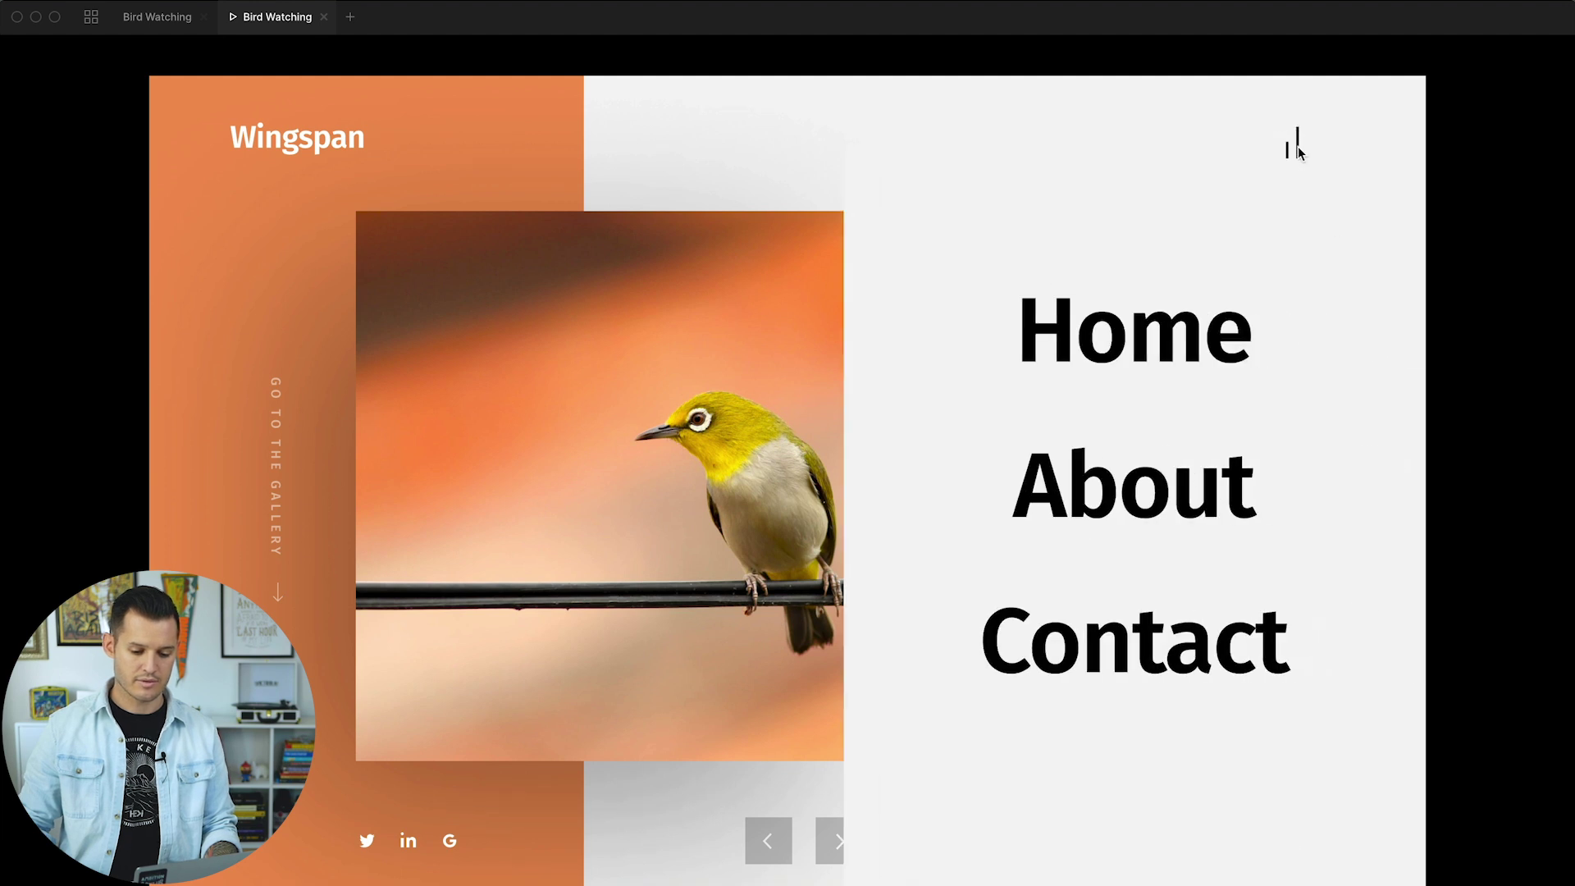
{"action": "left_click", "coordinate": [1295, 145]}
{"action": "left_click", "coordinate": [157, 17]}
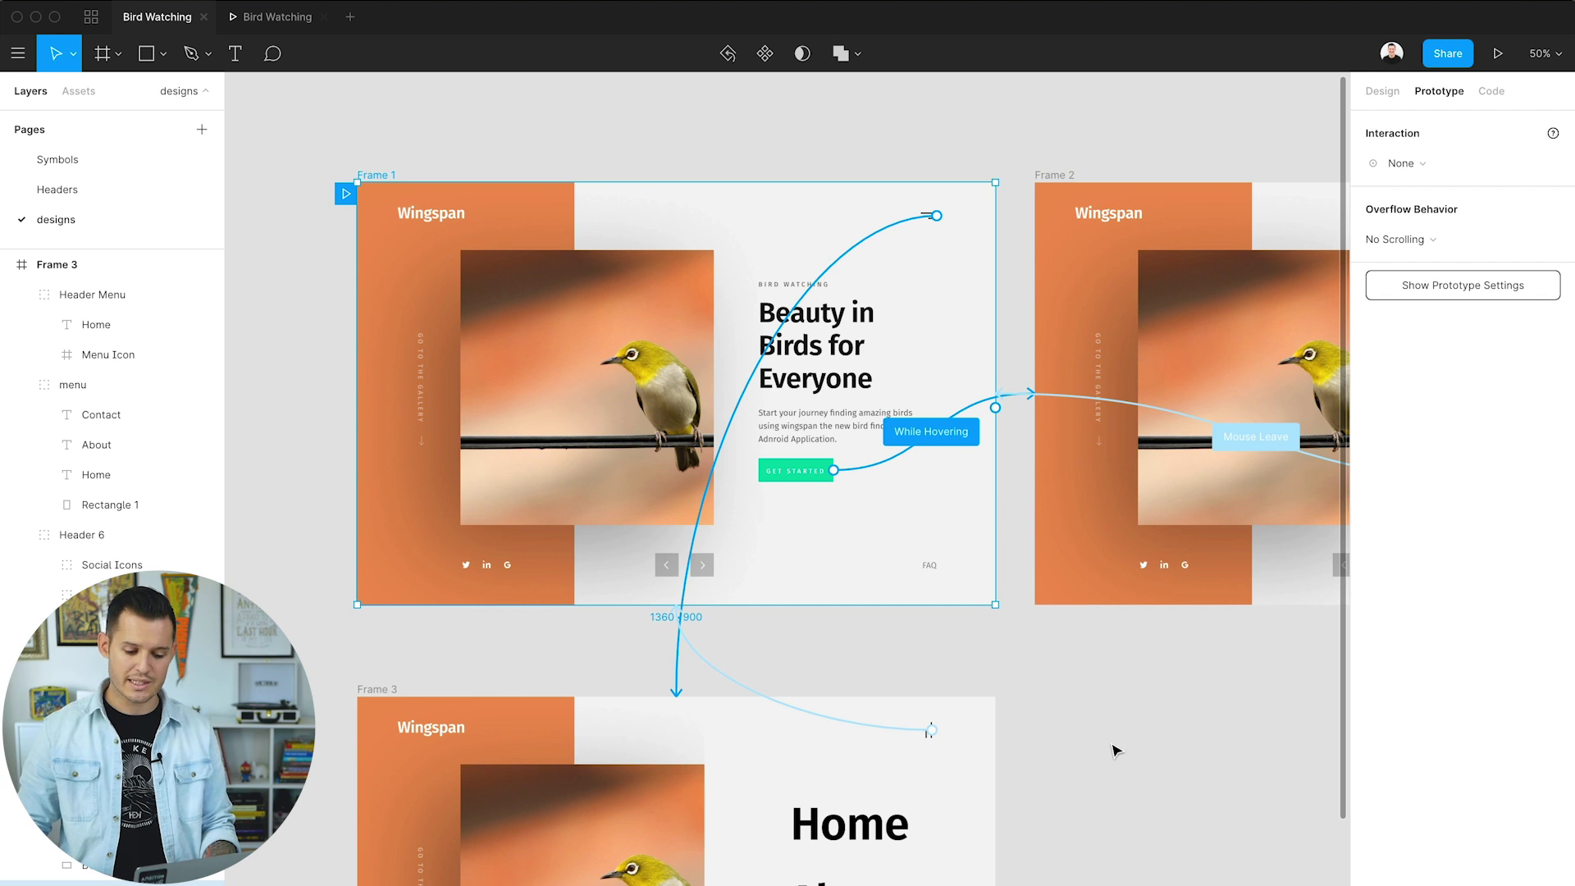
{"action": "left_click", "coordinate": [936, 214]}
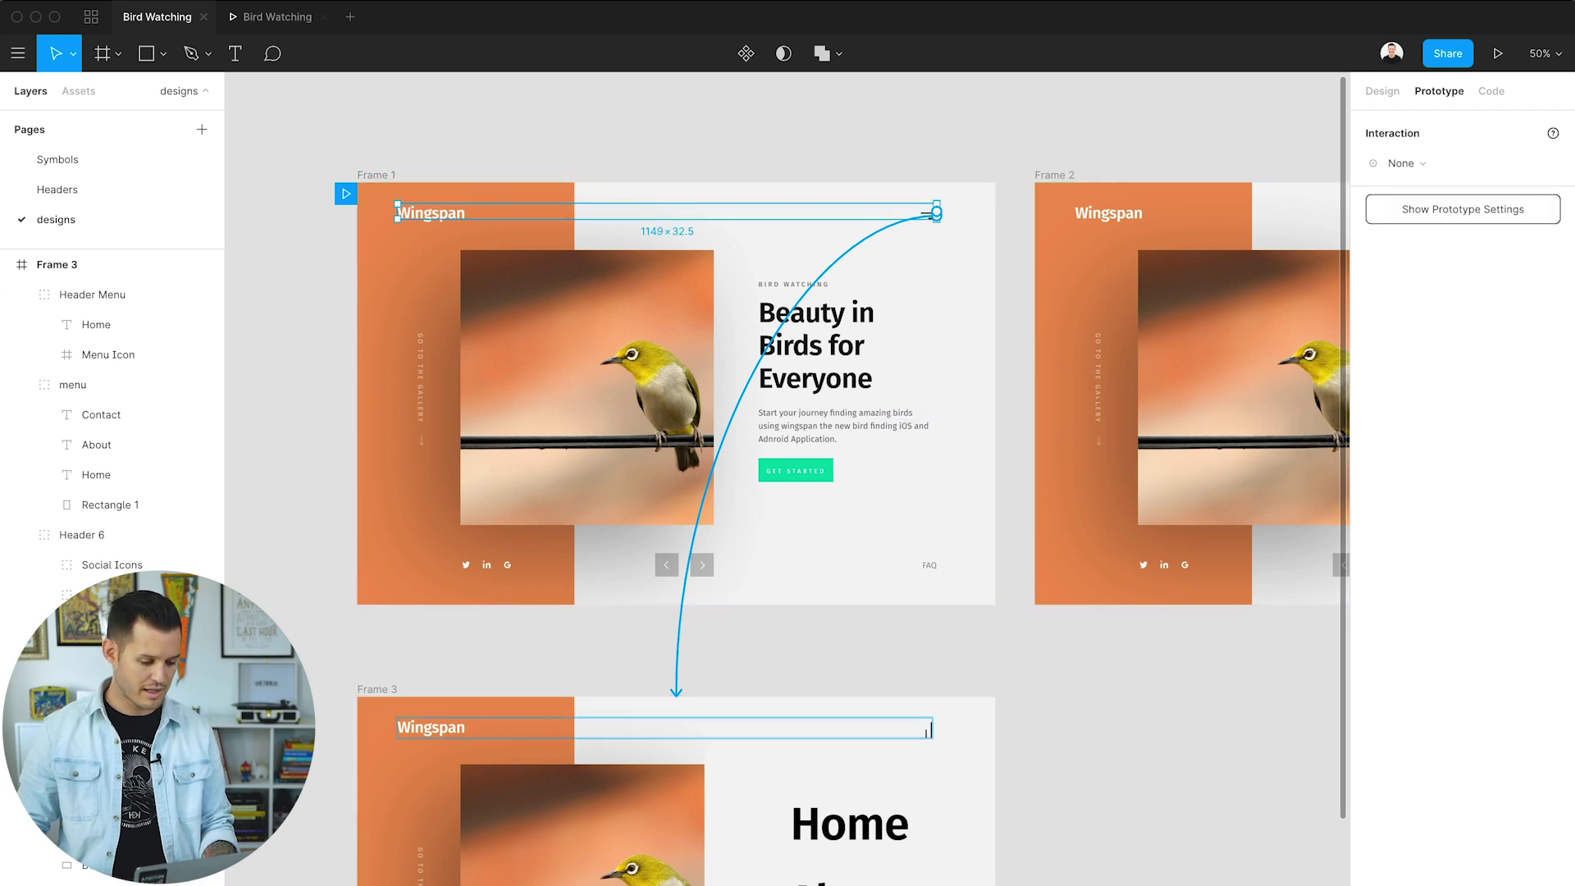
- Link Frame 3's menu icon back to Frame 1 with a 2000 ms transition
{"action": "left_click_drag", "start_coordinate": [676, 693], "coordinate": [675, 695]}
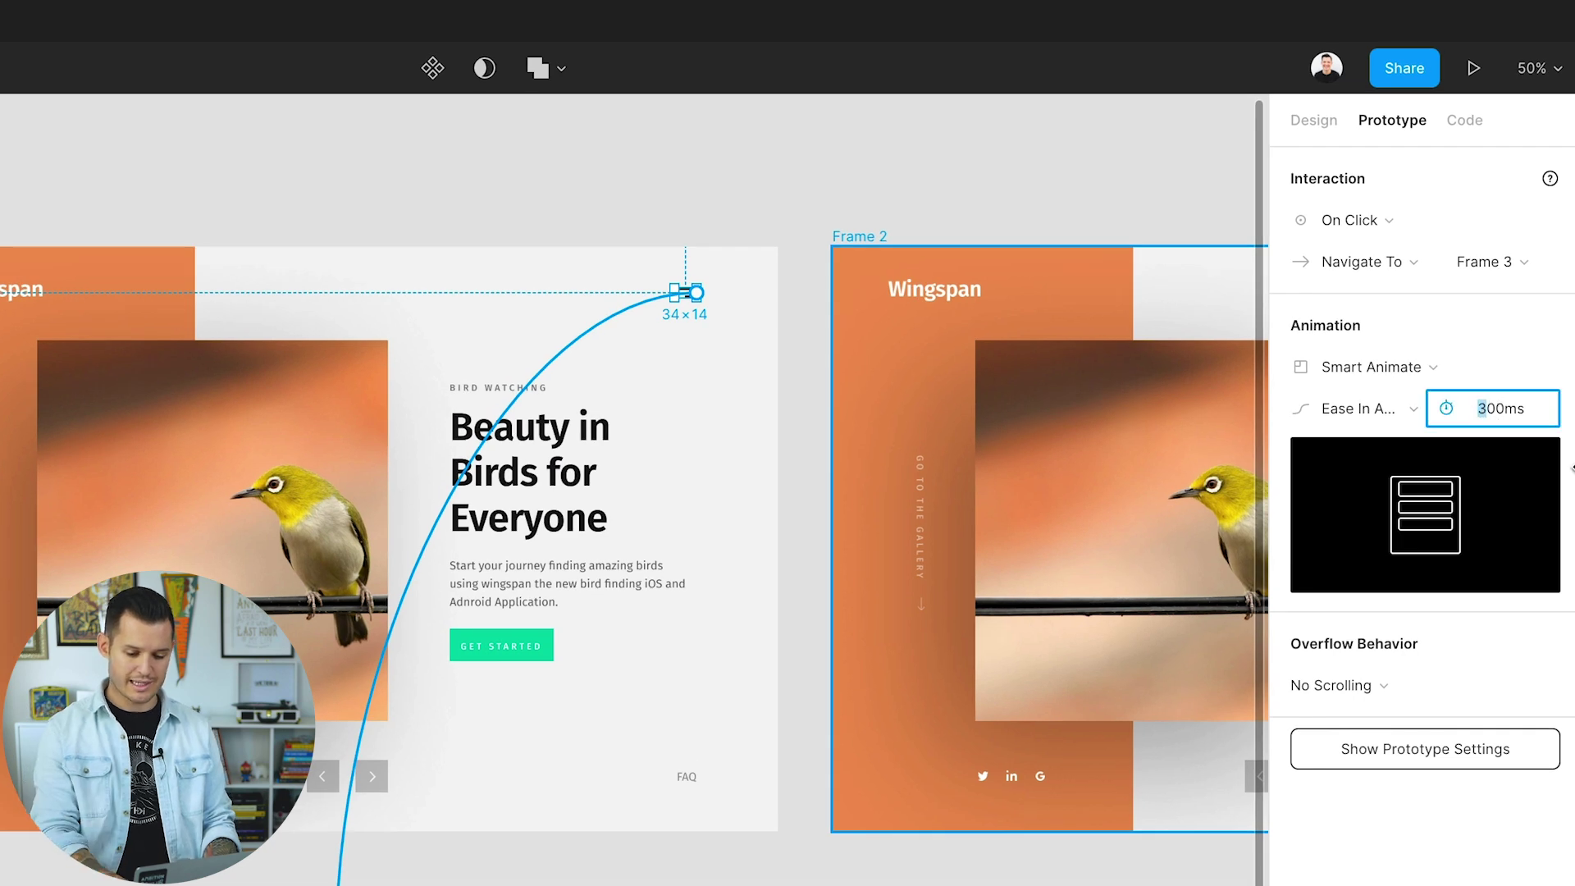
{"action": "key", "text": "Escape"}
{"action": "left_click", "coordinate": [862, 774]}
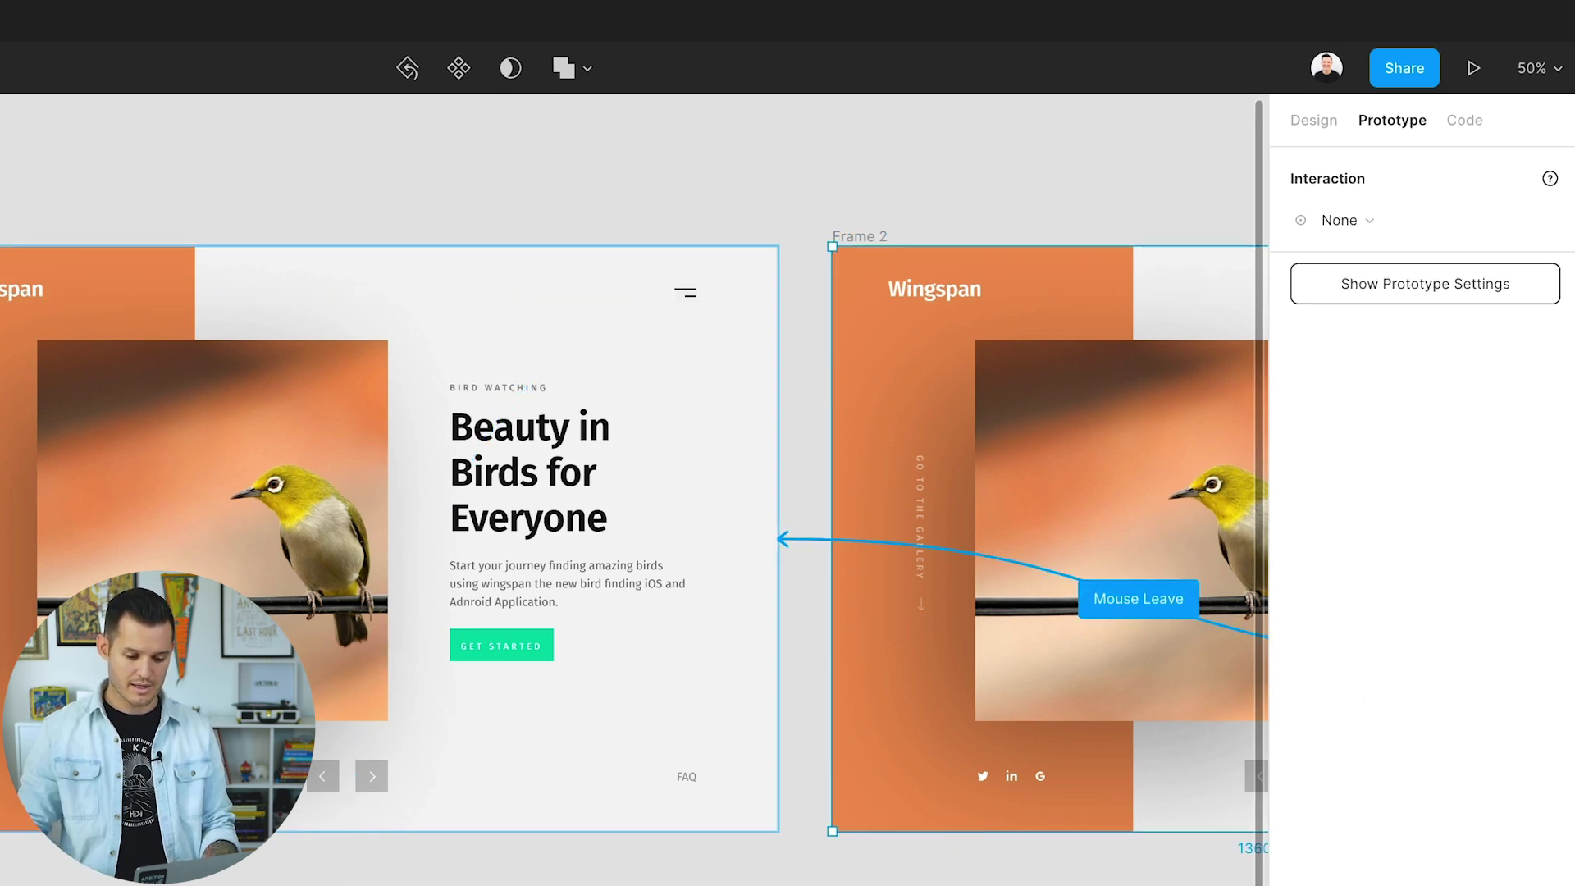
{"action": "scroll", "coordinate": [640, 802], "scroll_direction": "down", "scroll_amount": 3}
{"action": "left_click", "coordinate": [659, 809]}
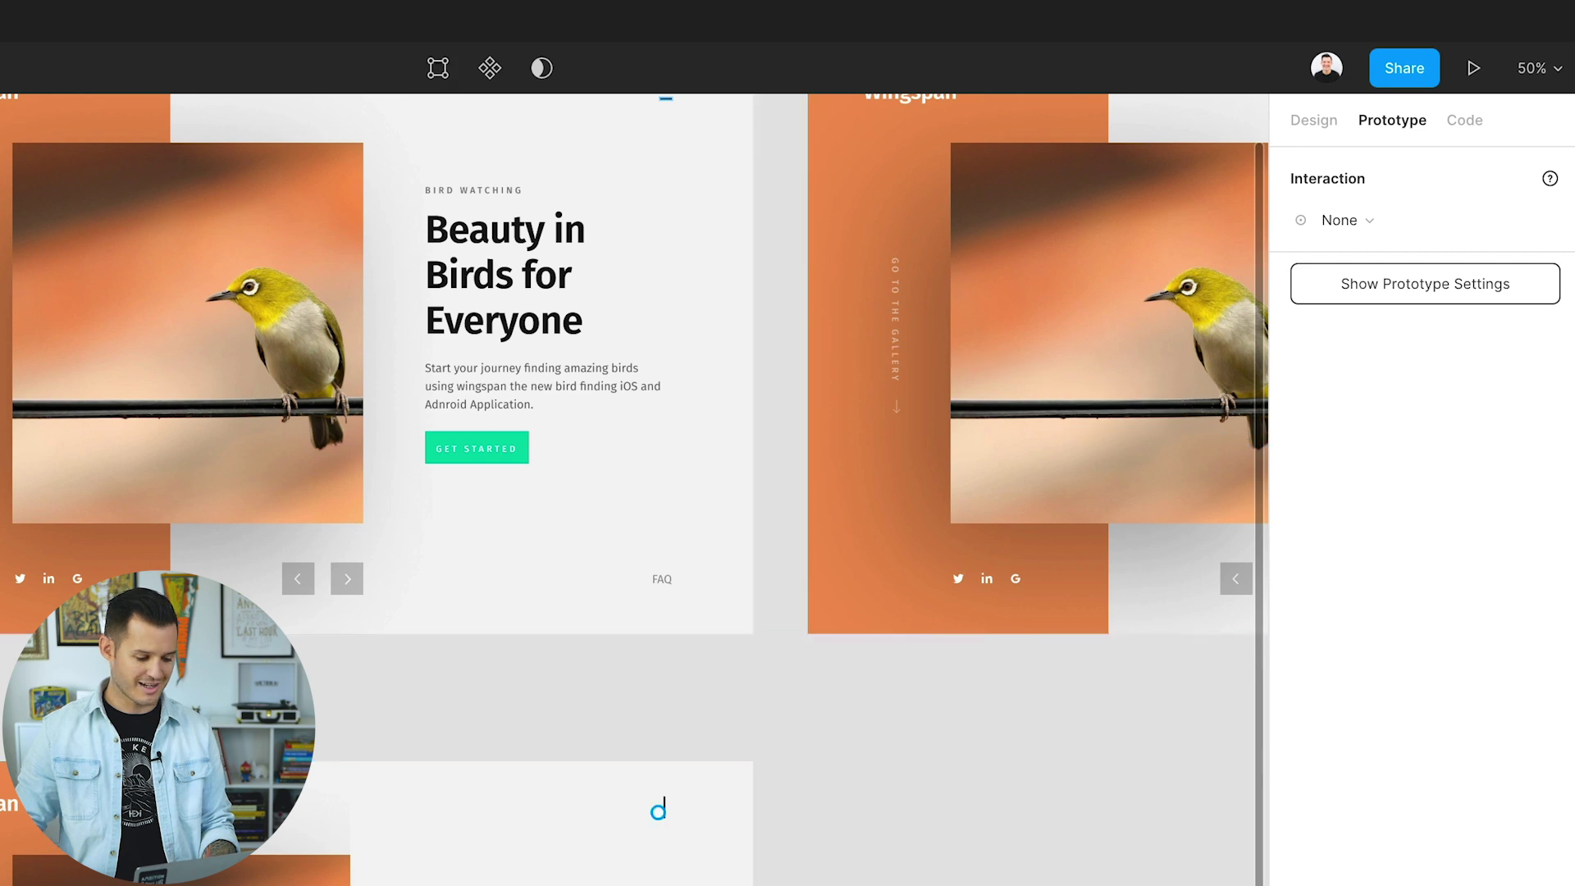
{"action": "left_click_drag", "start_coordinate": [663, 809], "coordinate": [369, 554]}
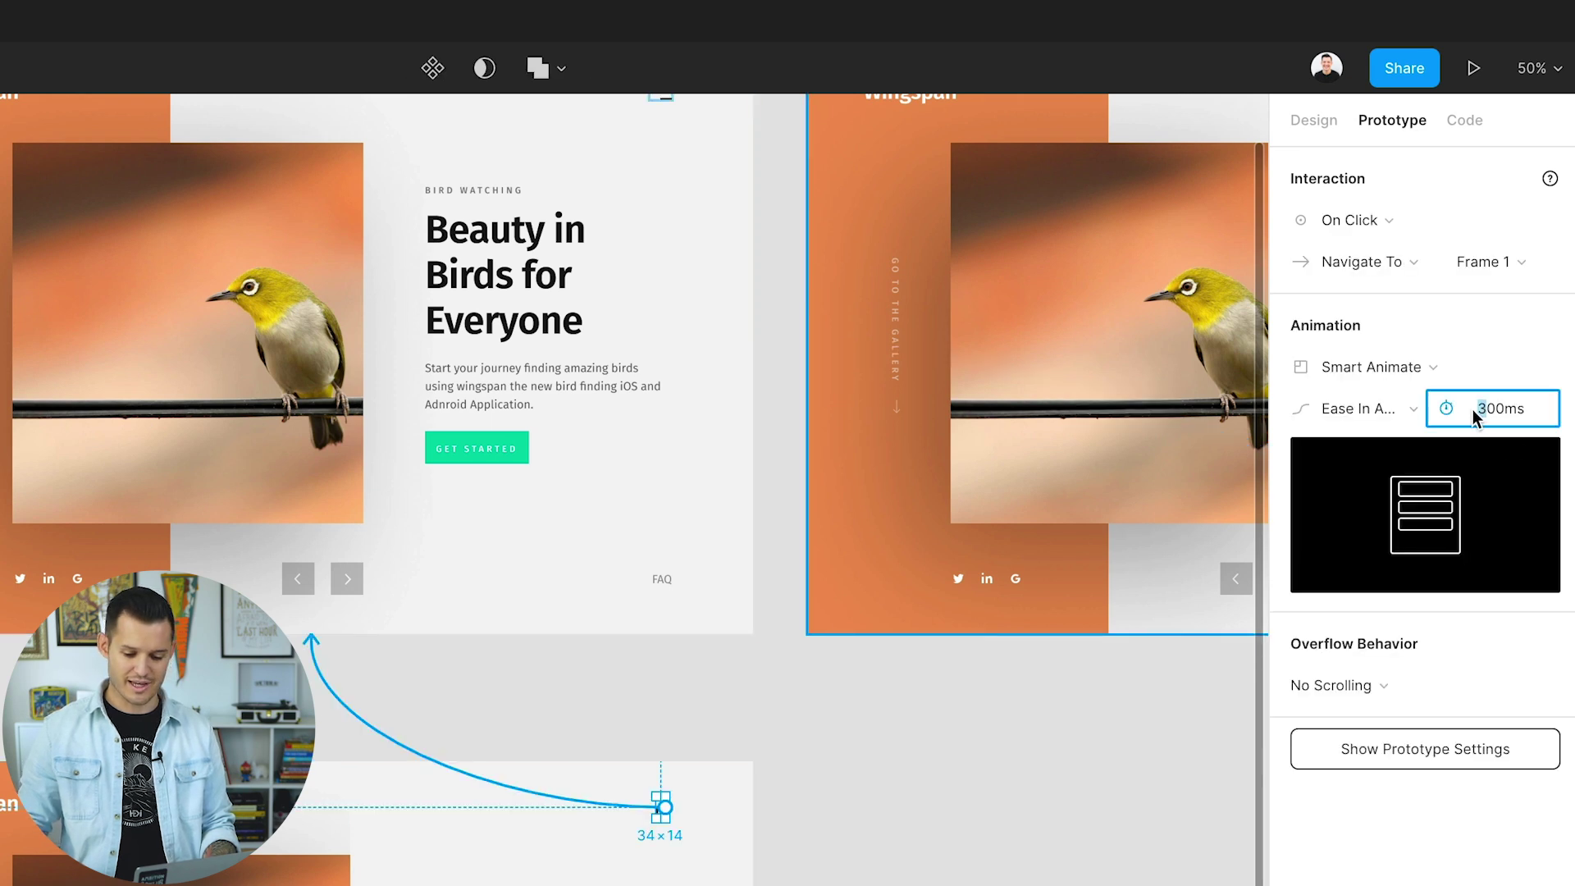
{"action": "type", "text": "20"}
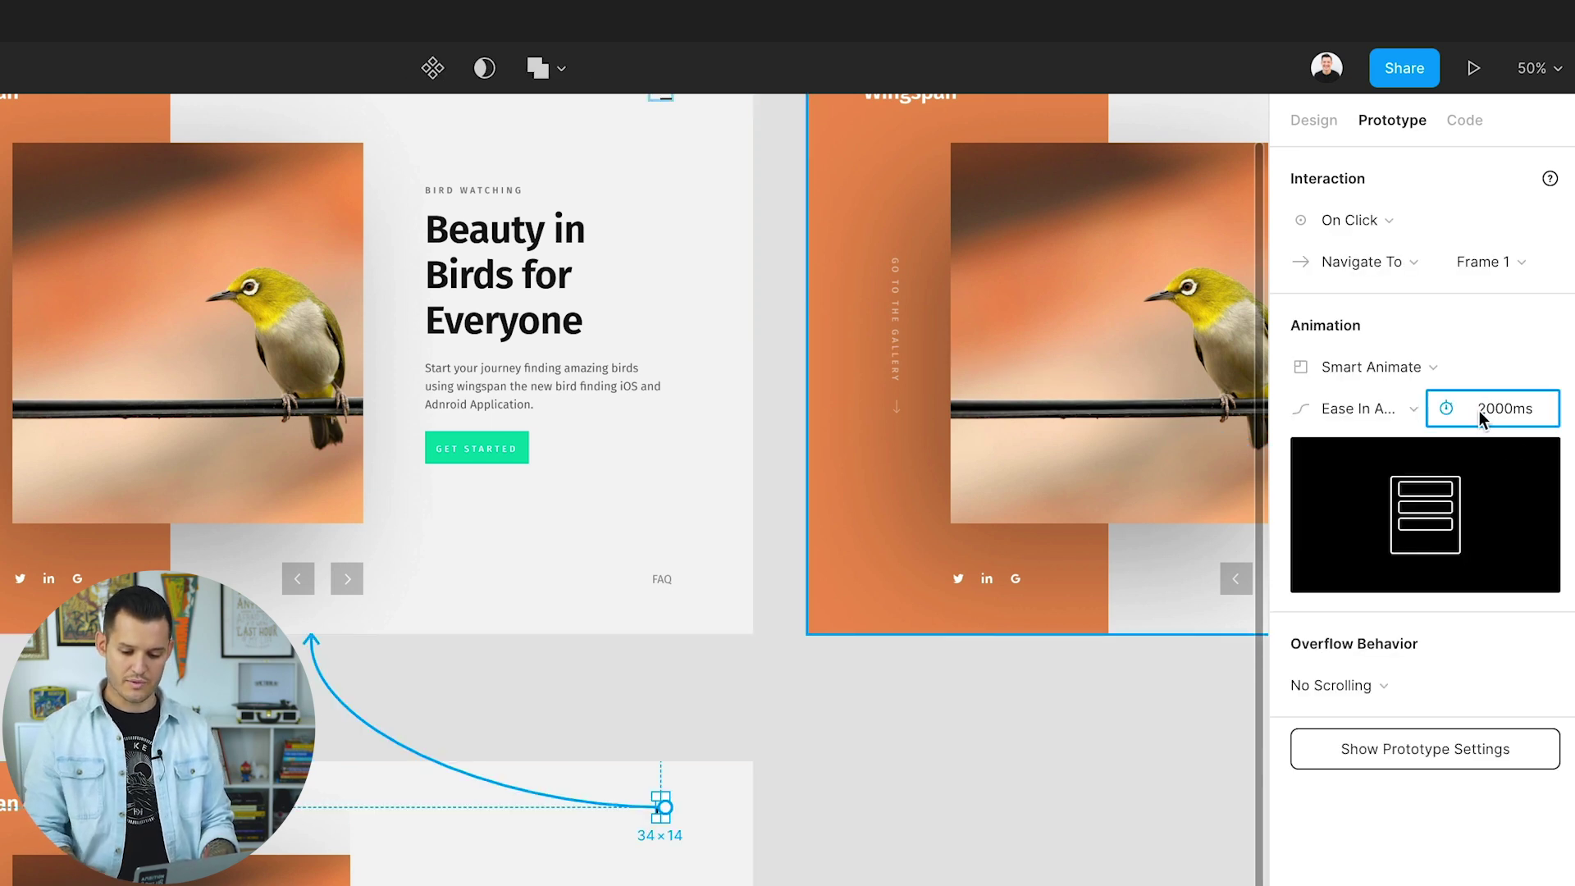
{"action": "key", "text": "Escape"}
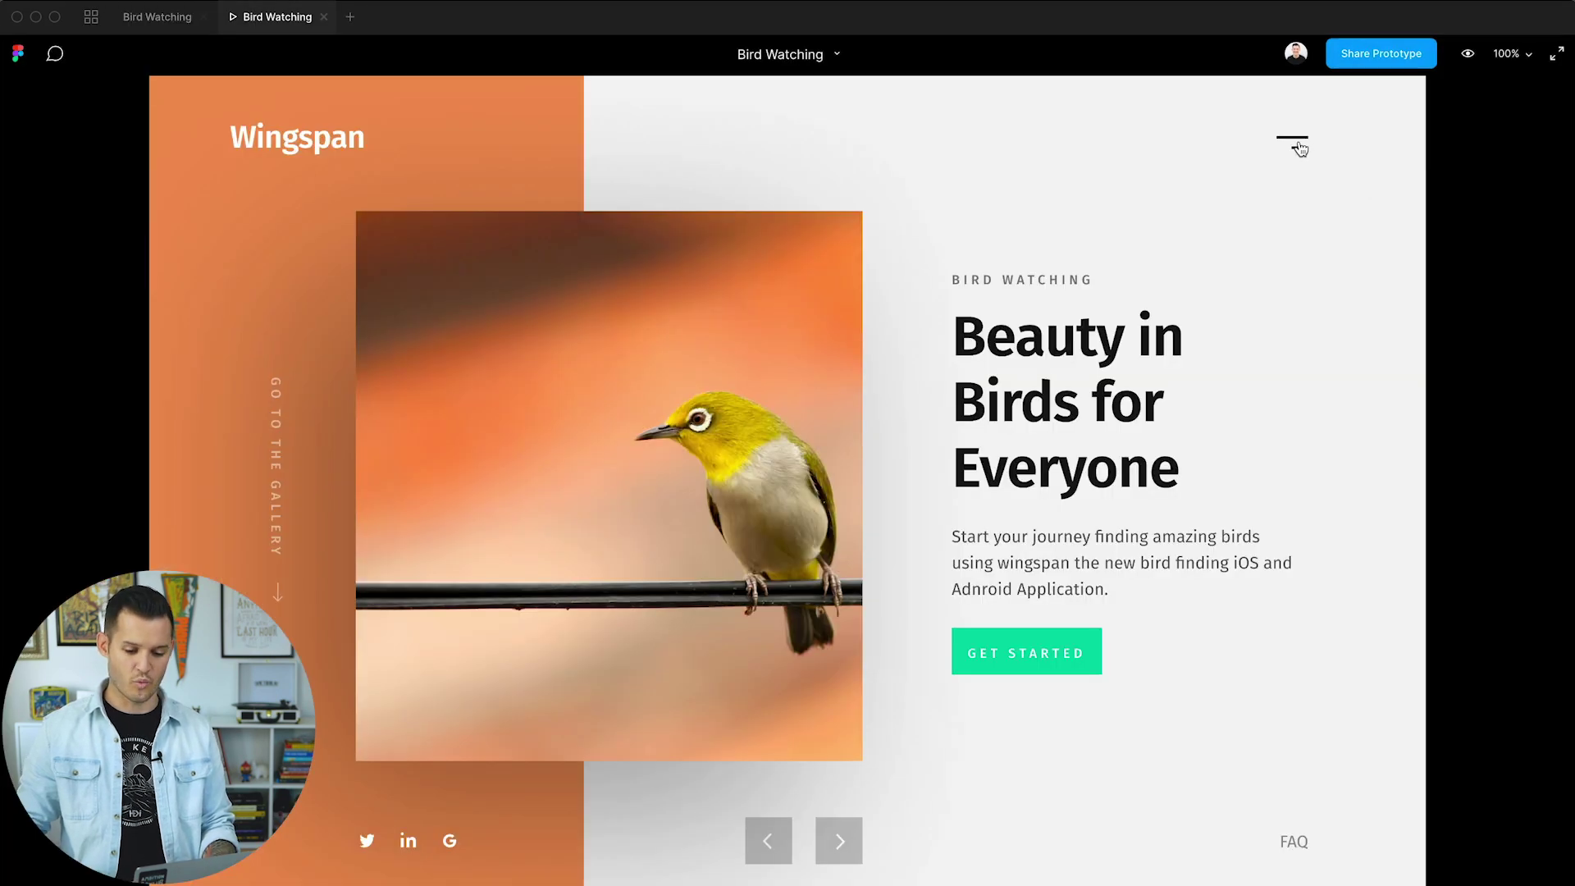
- Preview the menu opening, closing slowly and reopening in the prototype
{"action": "left_click", "coordinate": [1301, 147]}
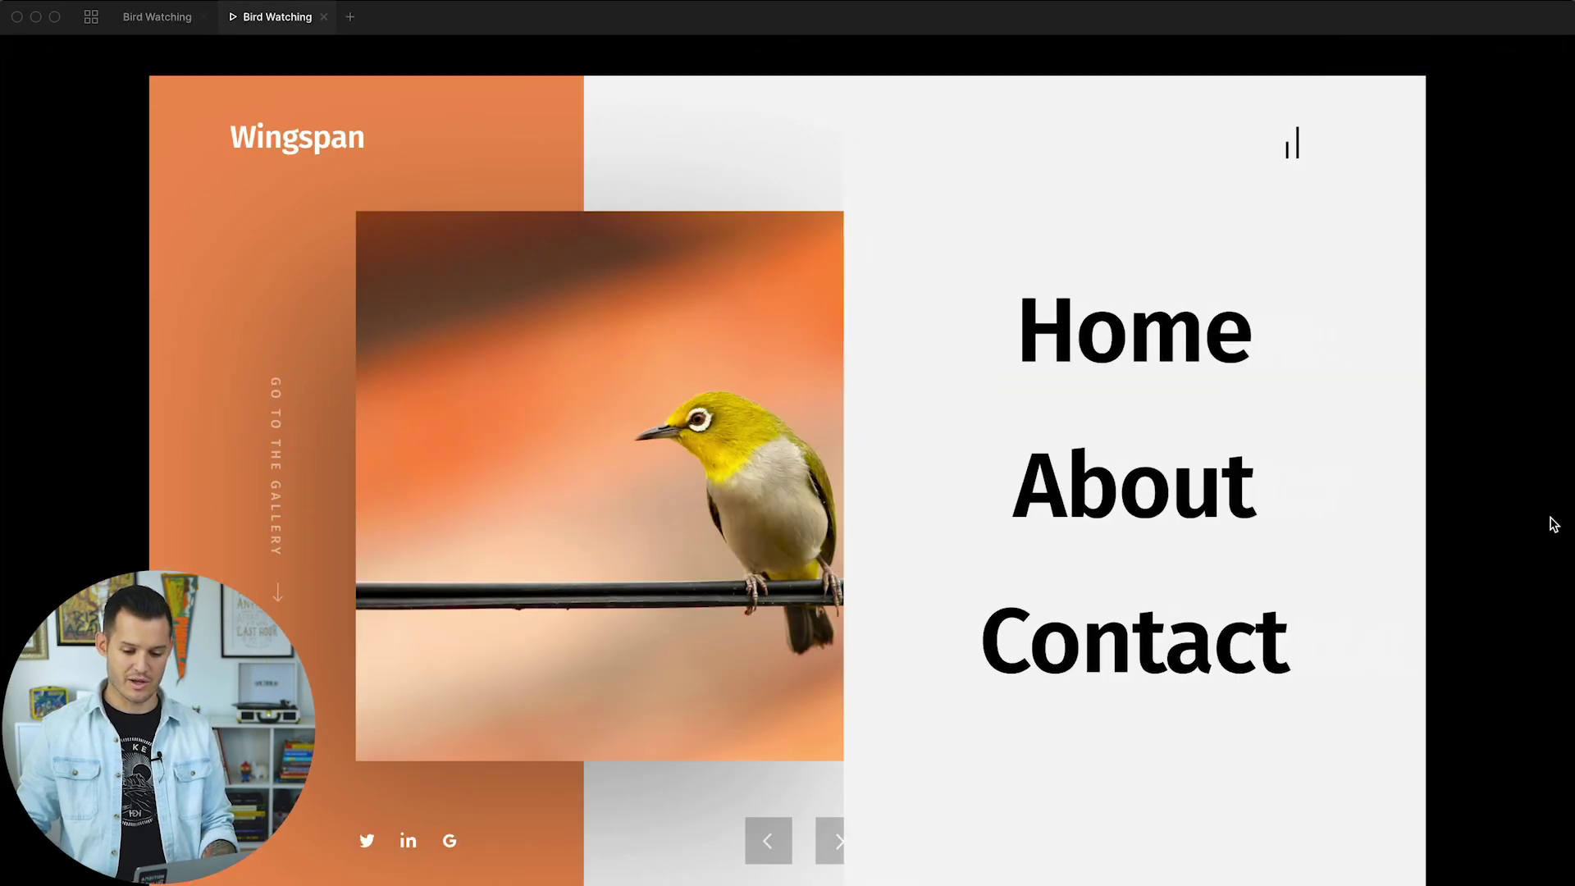
{"action": "left_click", "coordinate": [1293, 151]}
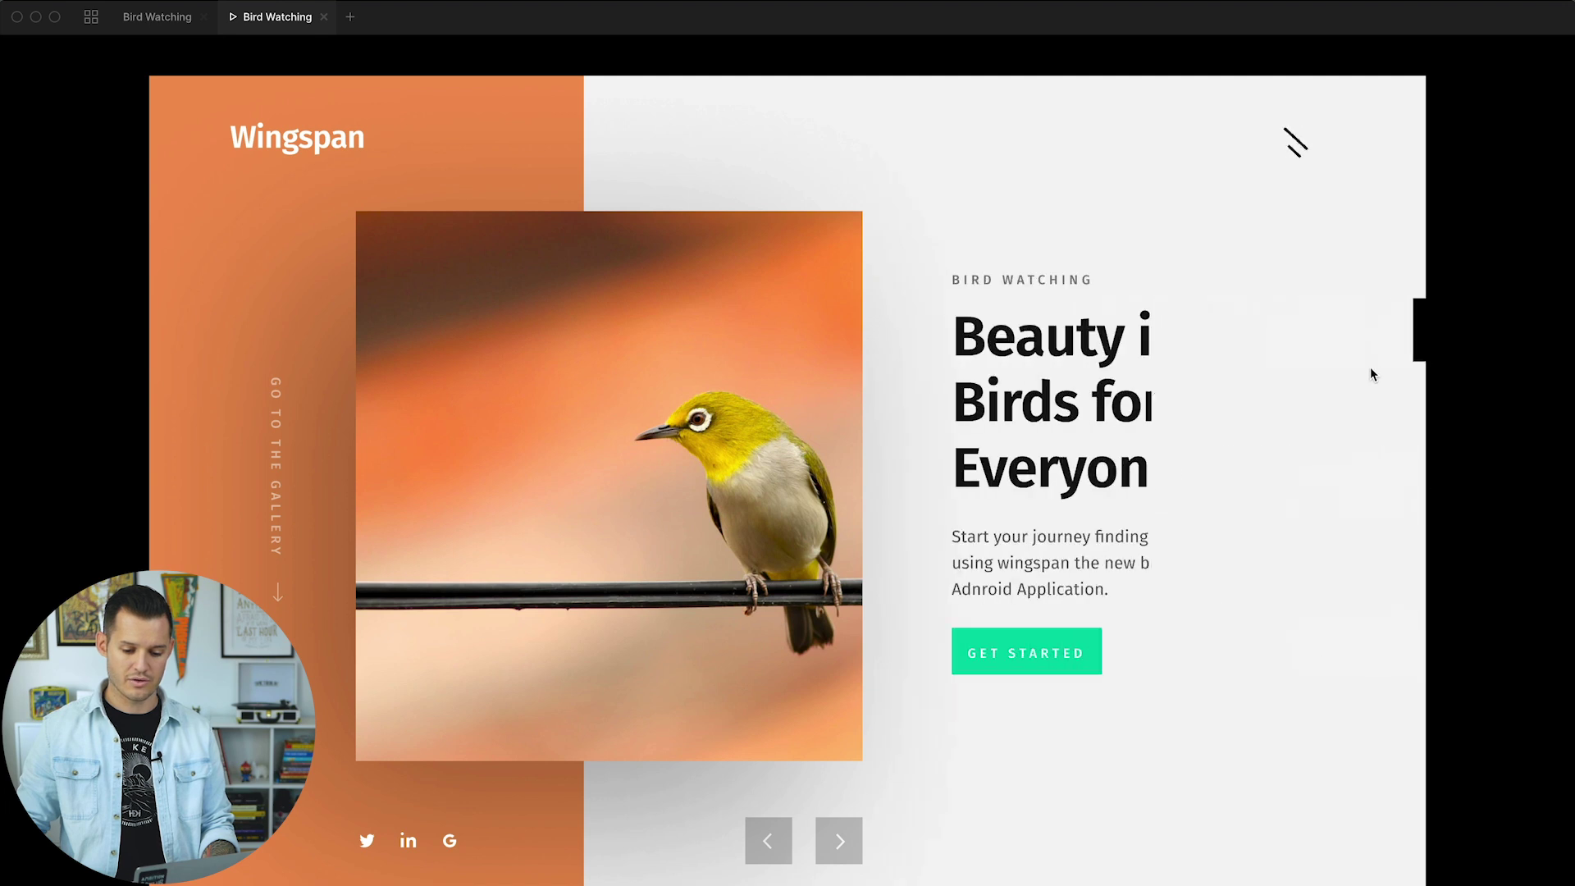
{"action": "left_click", "coordinate": [1302, 151]}
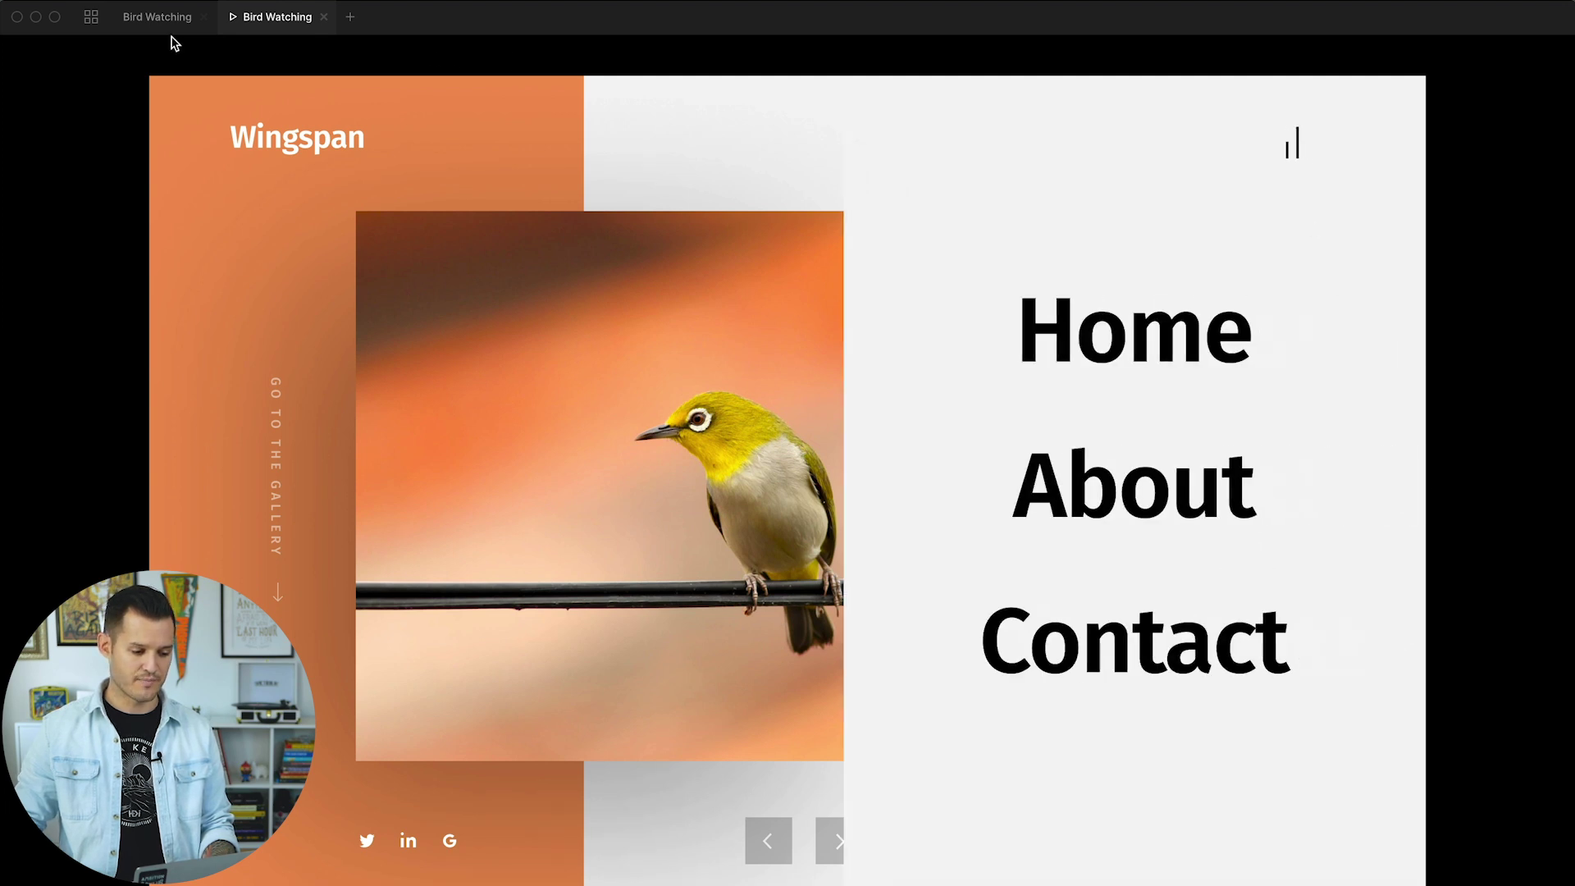
{"action": "left_click", "coordinate": [157, 17]}
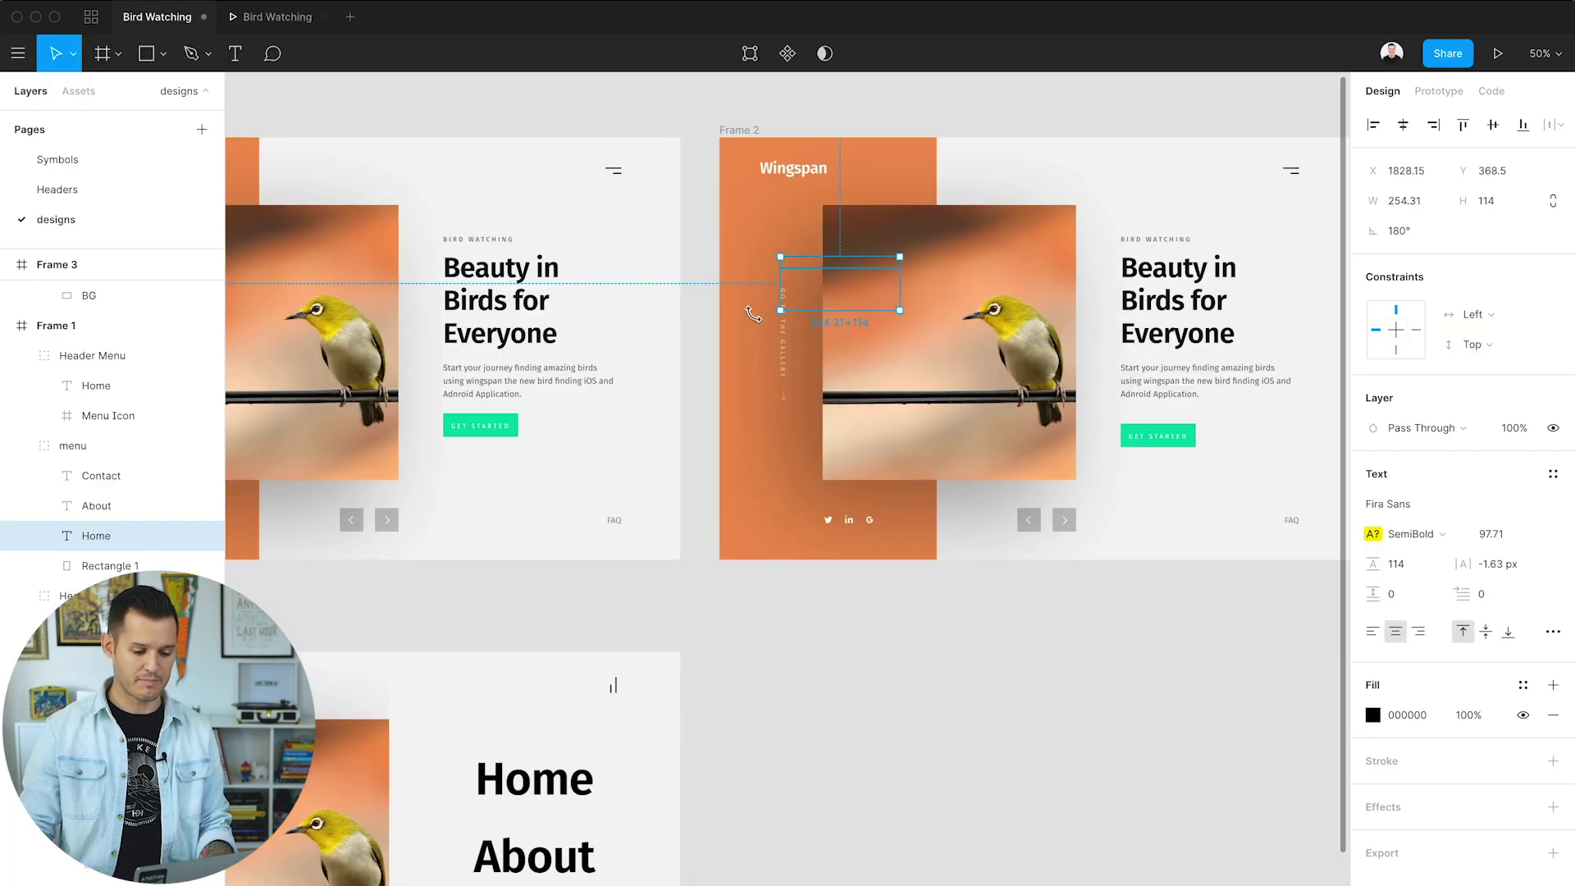
- Select the About and Contact labels in Frame 1 and rotate them with the canvas handle
{"action": "left_click", "coordinate": [97, 507]}
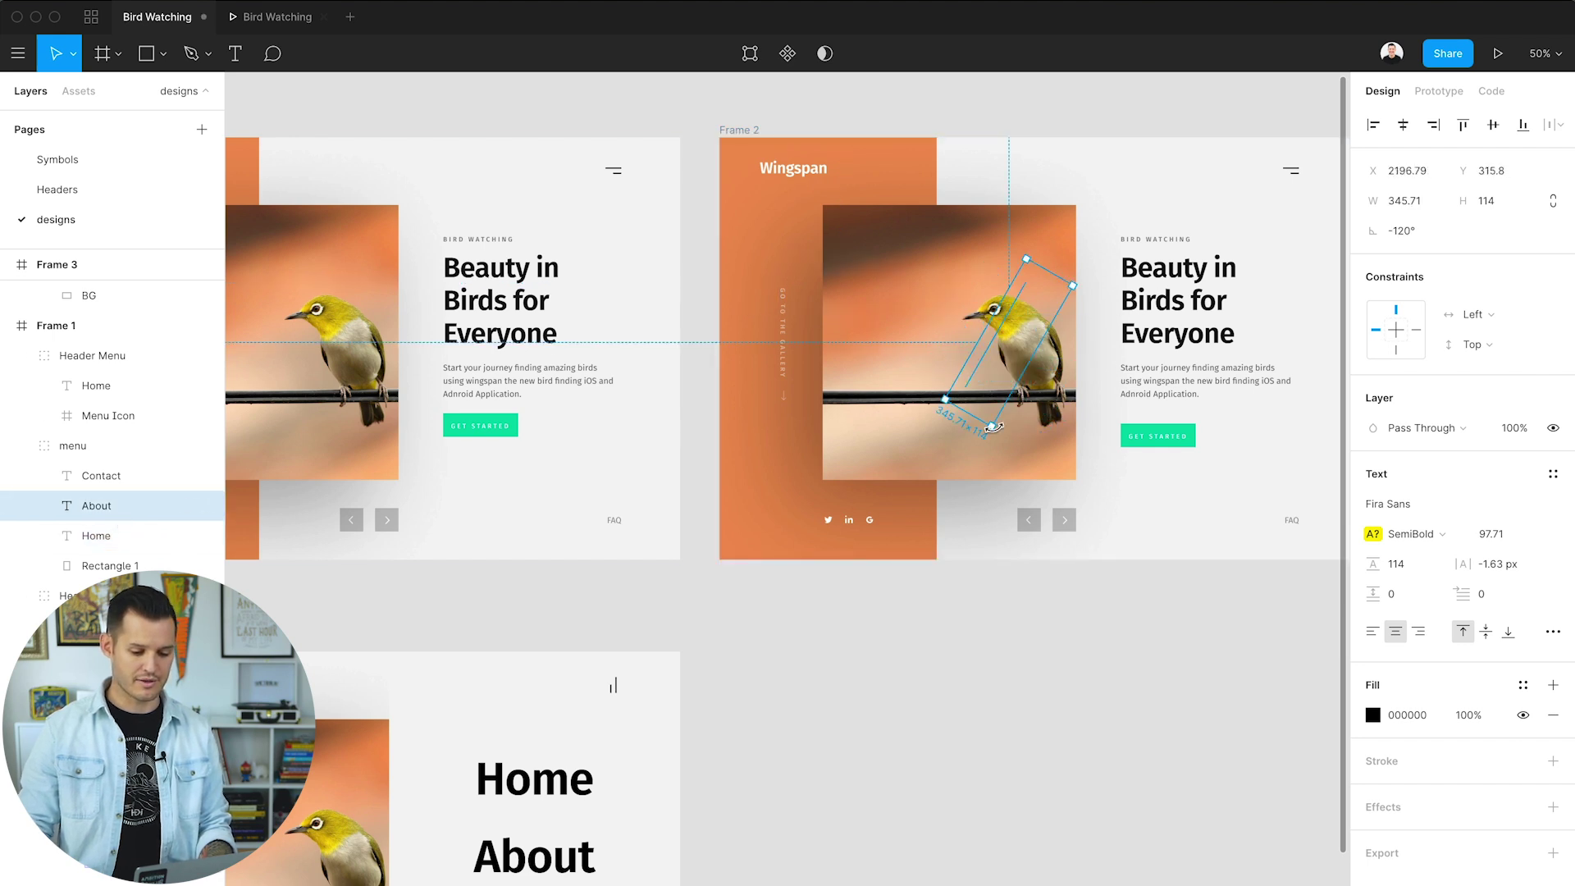
{"action": "left_click", "coordinate": [184, 475]}
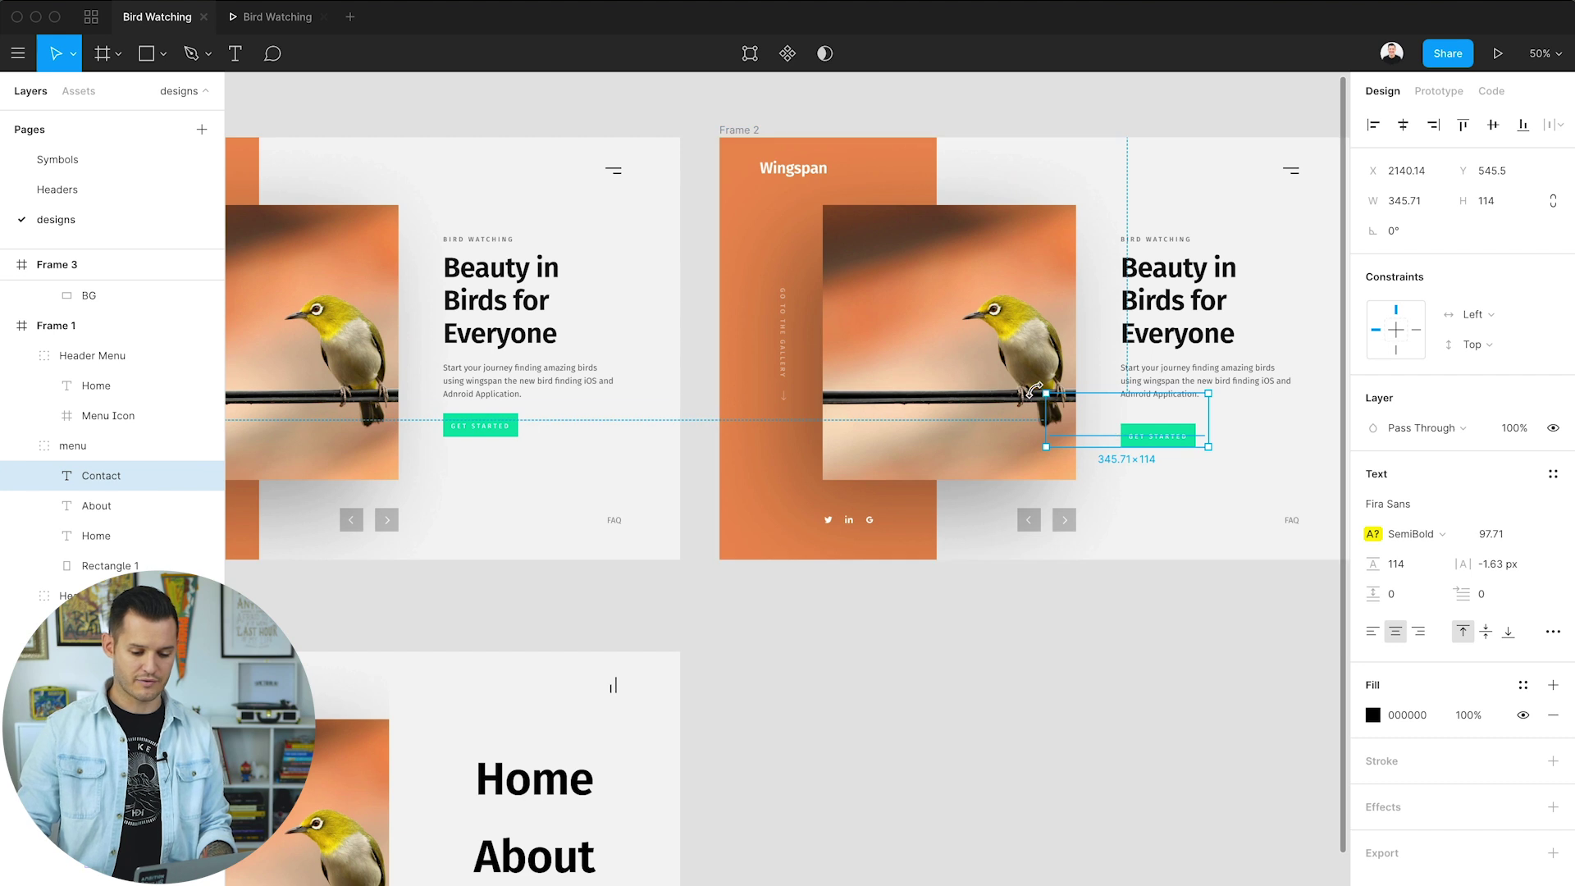
{"action": "left_click_drag", "start_coordinate": [1033, 392], "coordinate": [1235, 542]}
{"action": "left_click", "coordinate": [282, 23]}
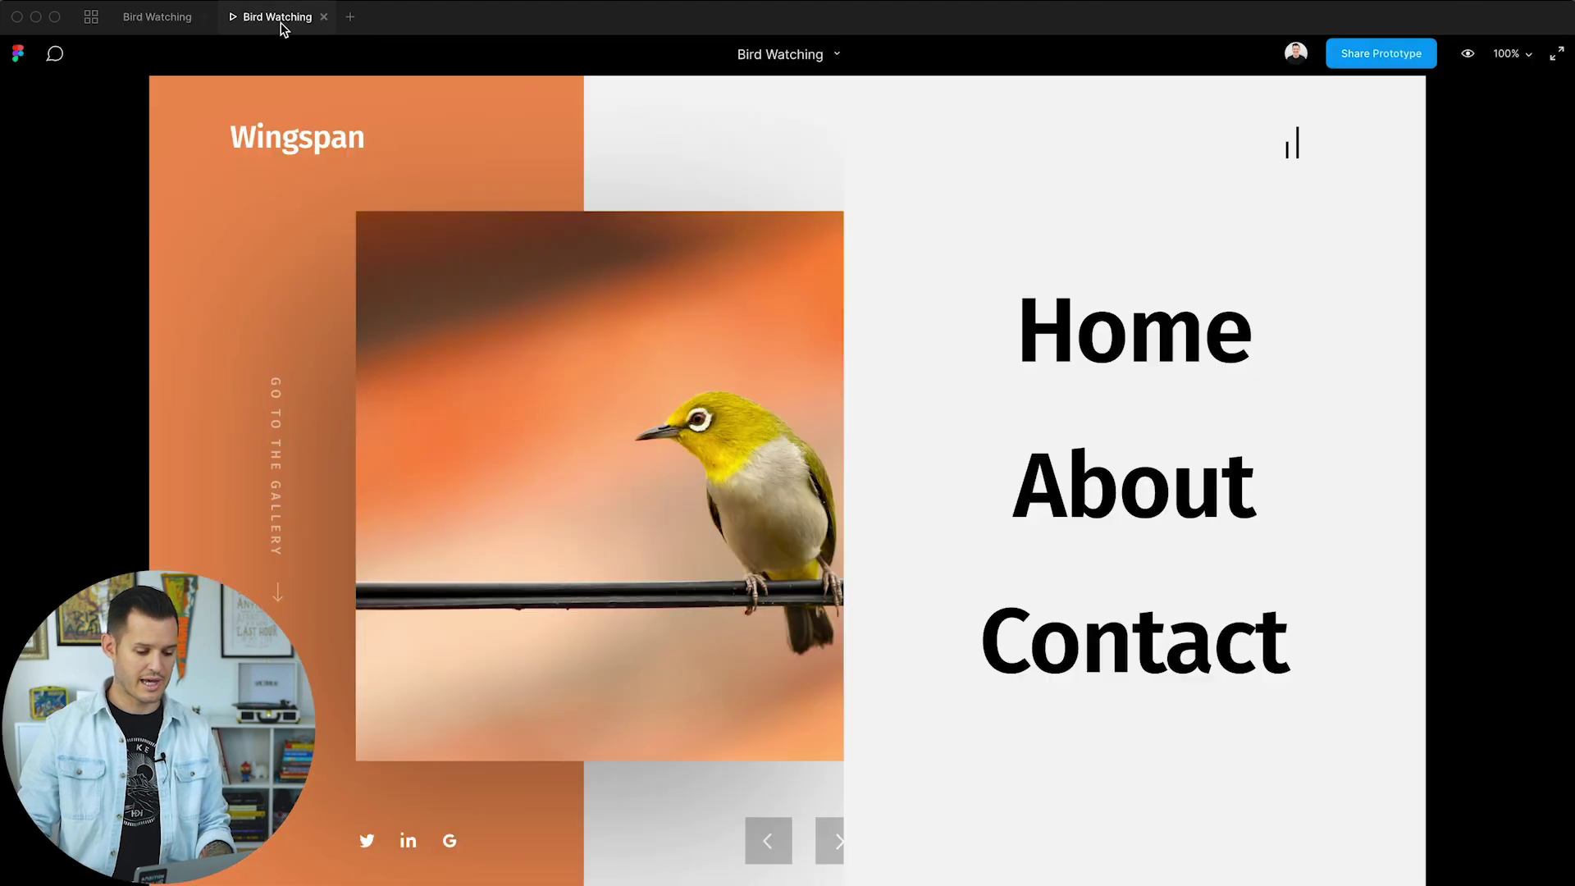
{"action": "left_click", "coordinate": [1295, 148]}
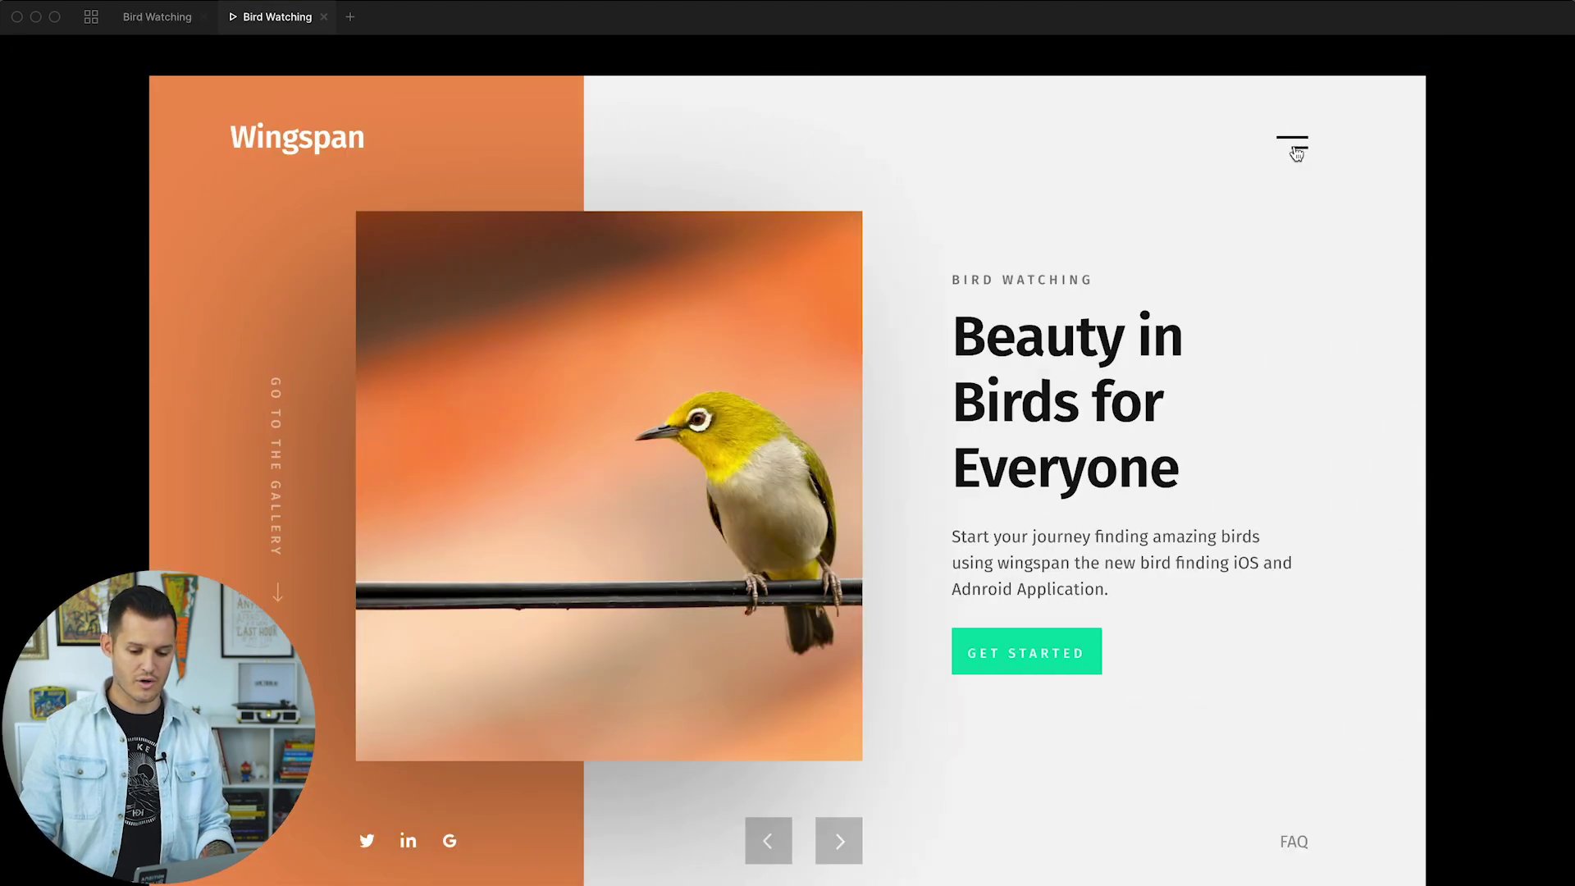
{"action": "left_click", "coordinate": [1296, 149]}
{"action": "left_click", "coordinate": [1296, 148]}
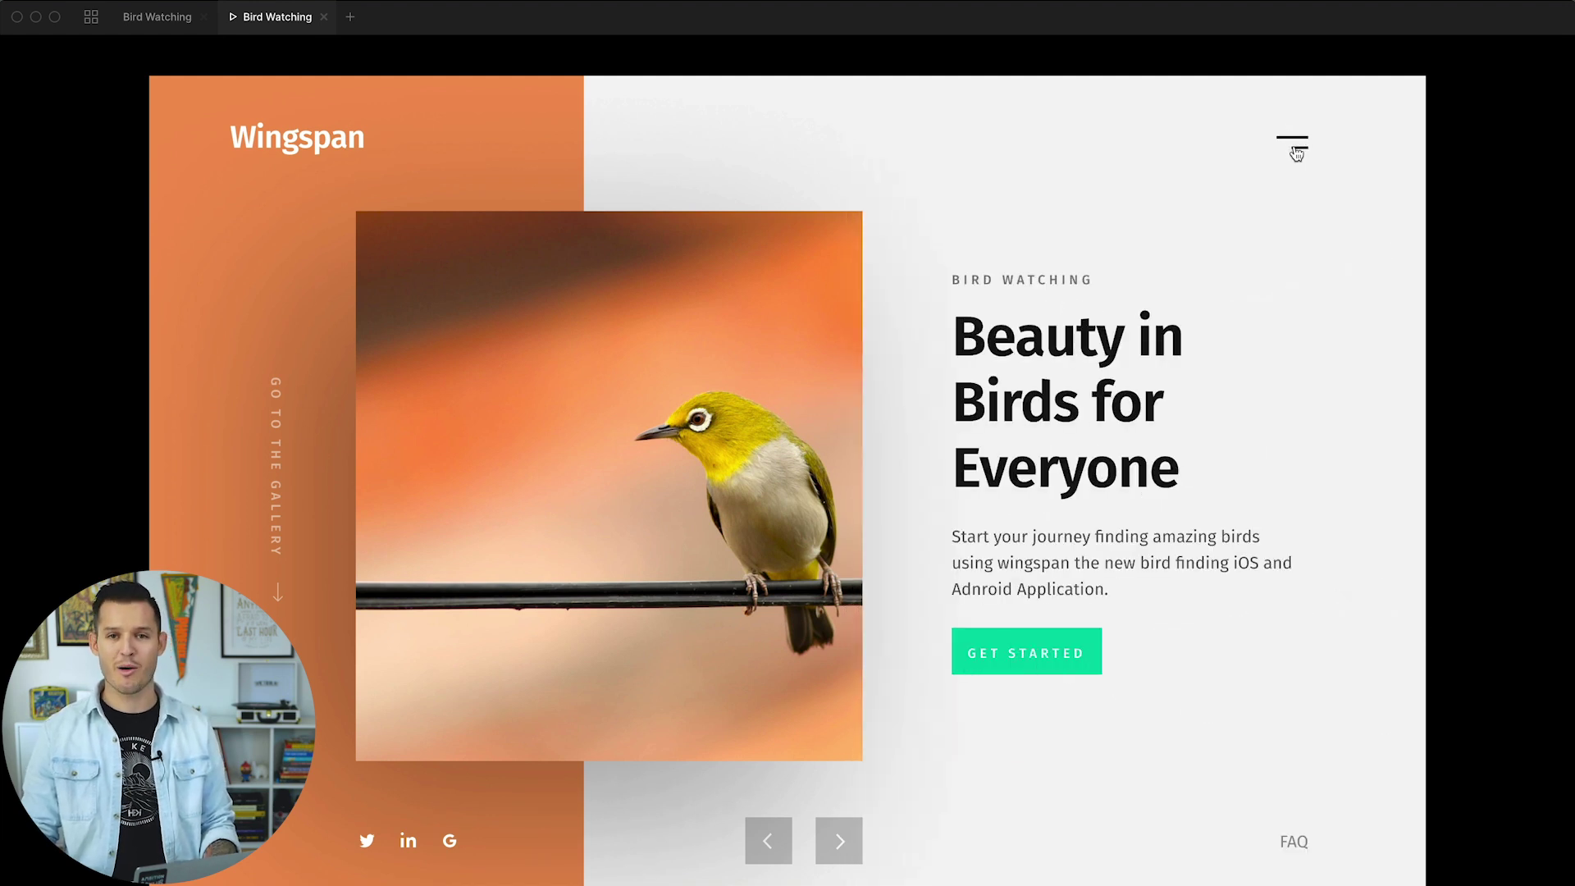
{"action": "left_click", "coordinate": [1295, 148]}
{"action": "left_click", "coordinate": [1295, 148]}
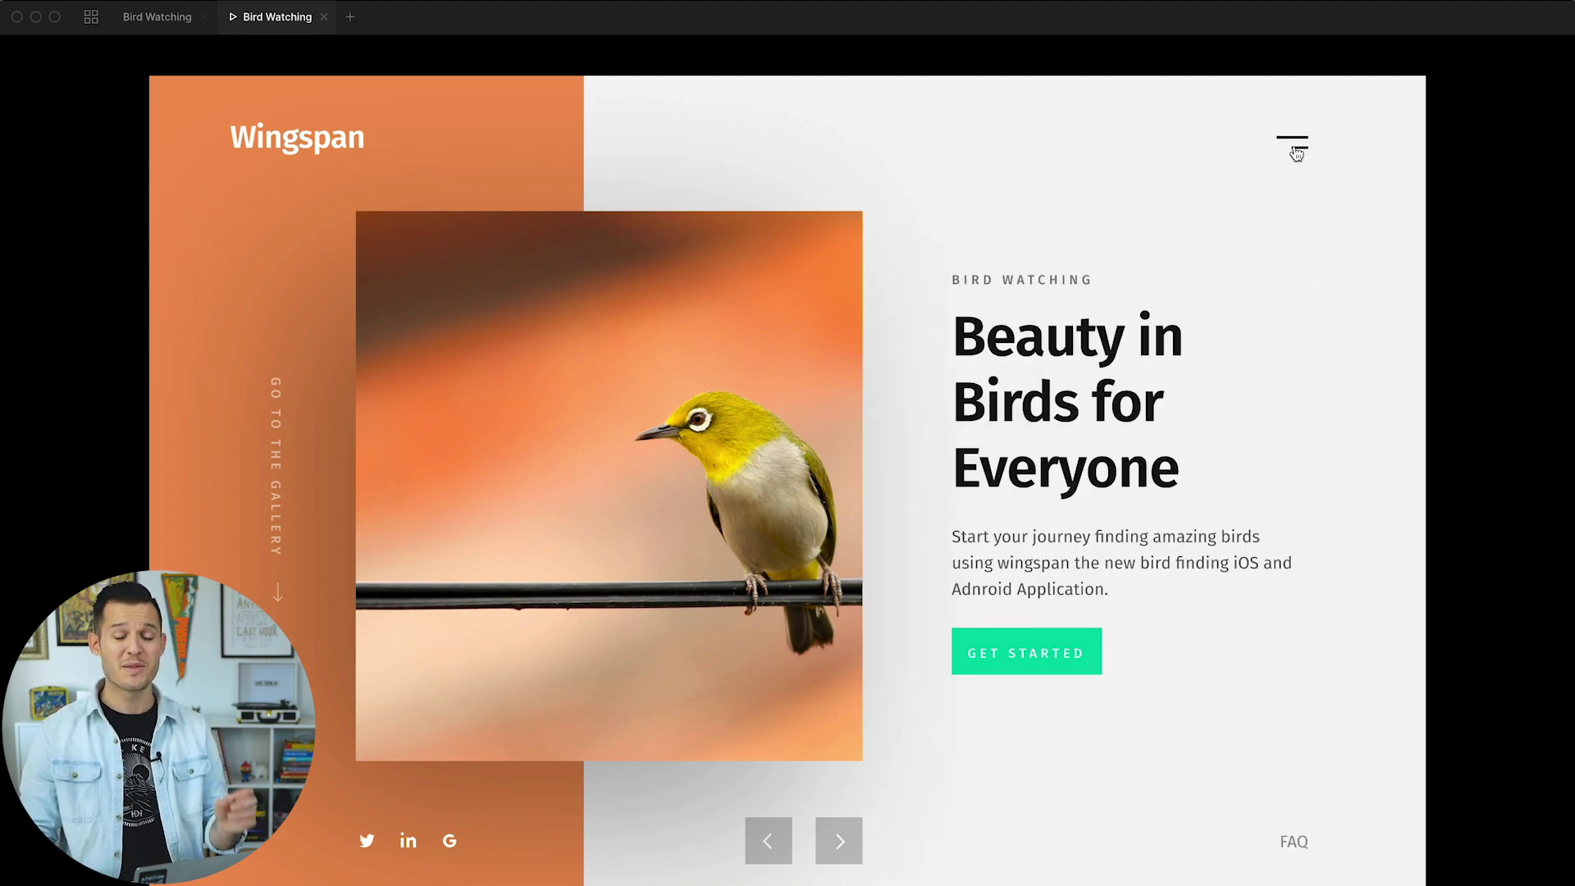